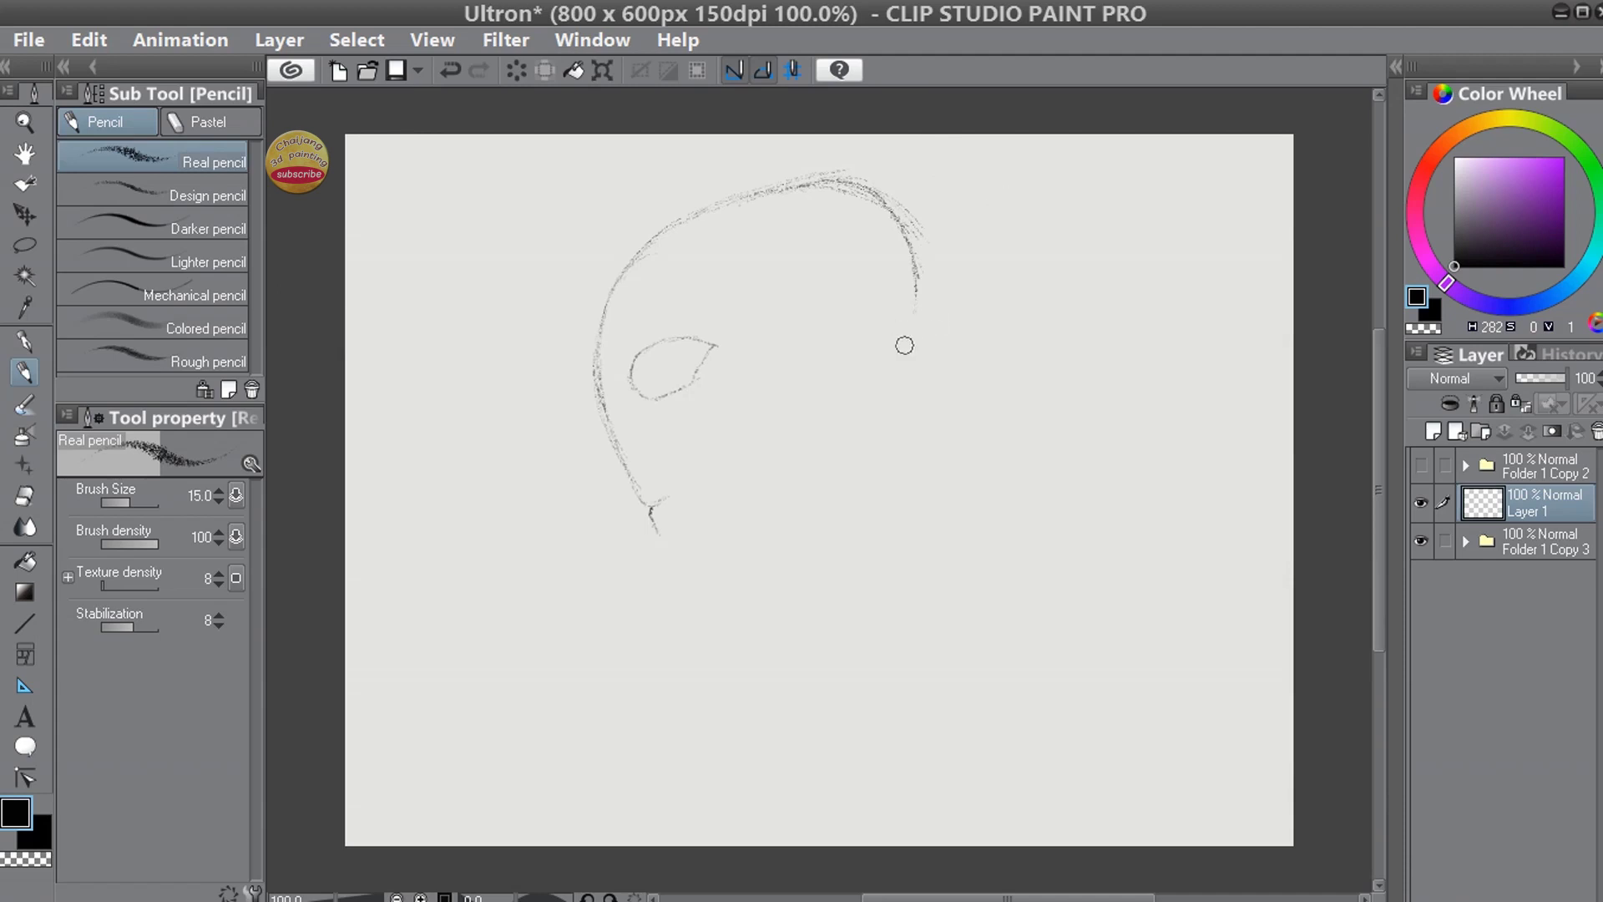
- Sketch the back of the head in pencil, erase the rough strokes, and redraw the contour down into the neck
drag(920, 258, 952, 388)
mouse_move(925, 316)
mouse_down()
mouse_move(953, 365)
mouse_move(909, 261)
mouse_up()
key(e)
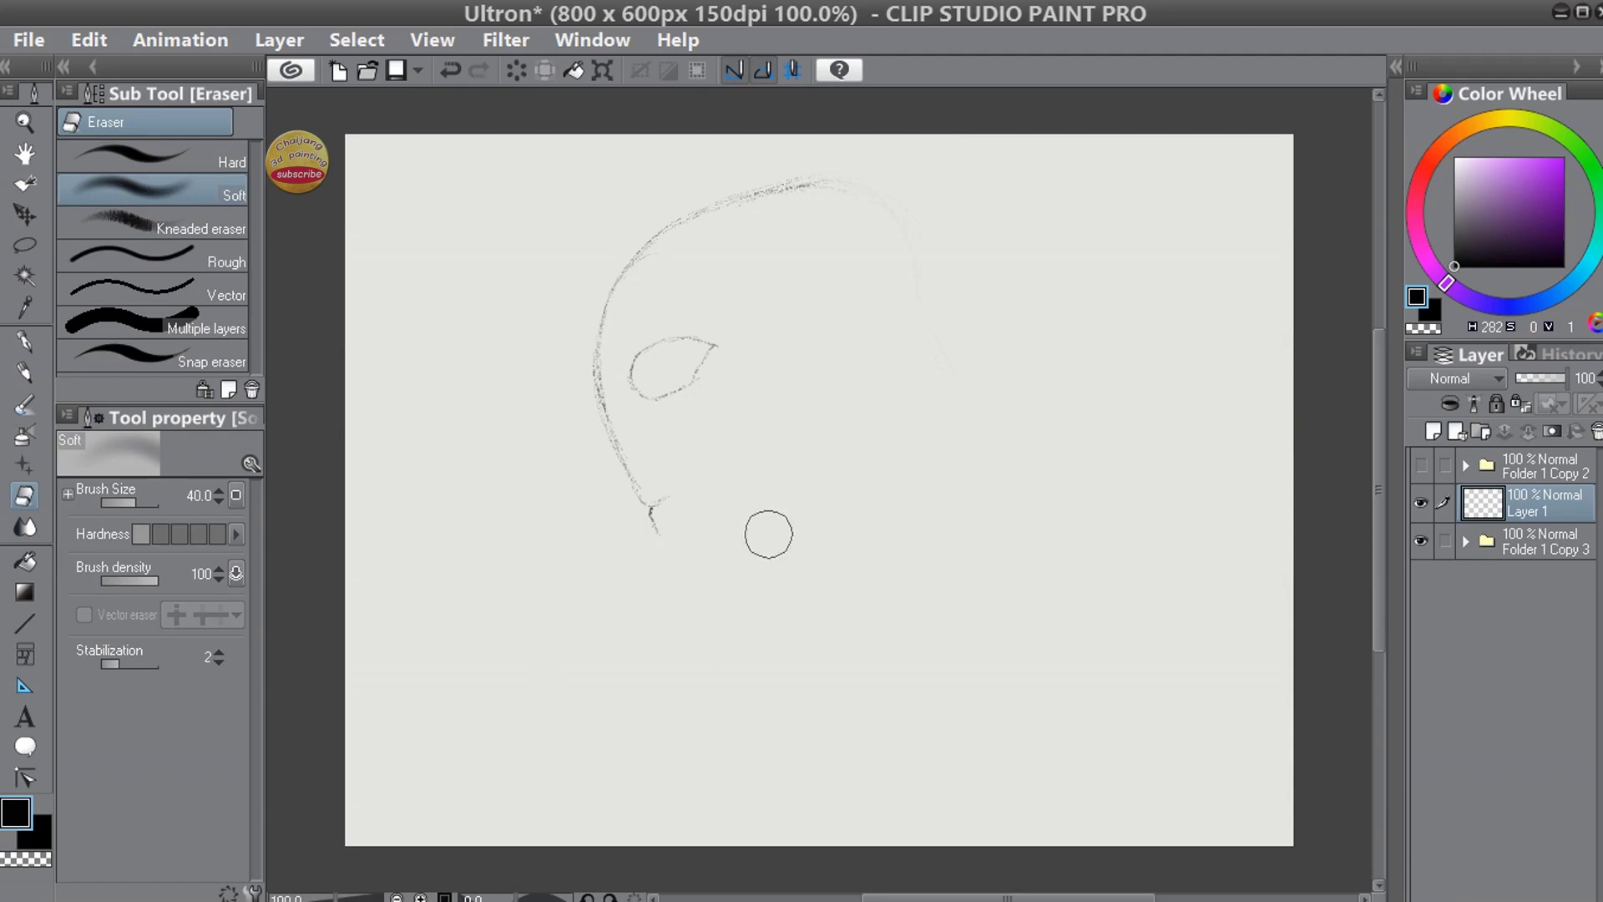
key(p)
mouse_move(852, 179)
mouse_down()
mouse_move(916, 224)
mouse_move(848, 190)
mouse_move(901, 220)
mouse_move(933, 306)
mouse_move(925, 267)
mouse_move(1029, 461)
mouse_up()
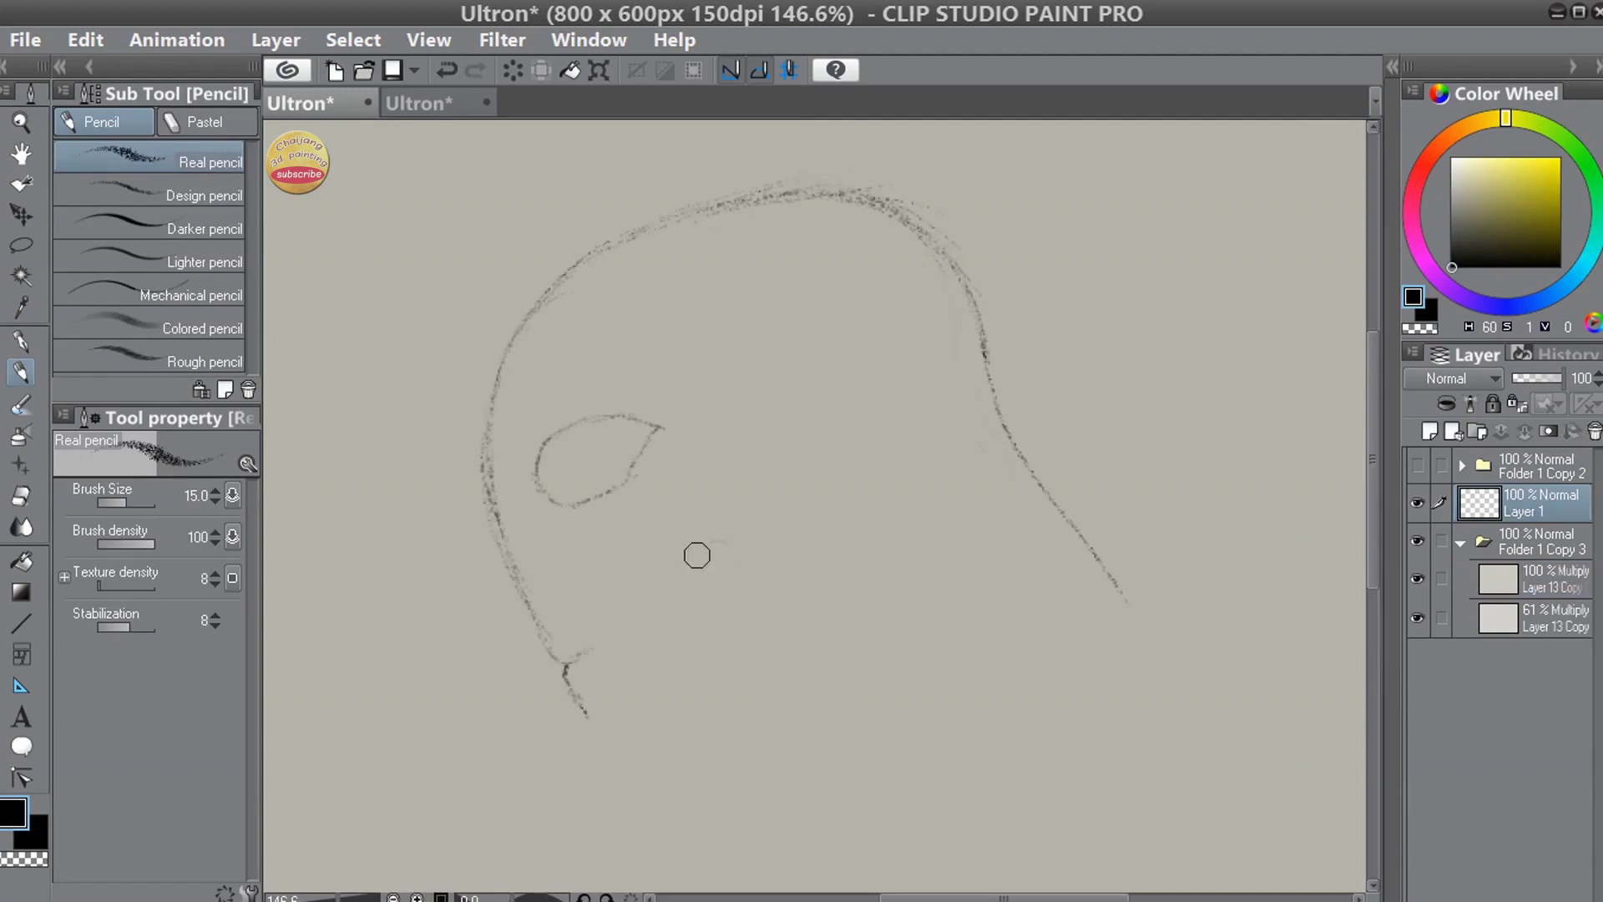
- Sketch a round ear disc behind and below the eye, then transform and reposition the lassoed parts of the sketch
mouse_move(697, 555)
mouse_down()
mouse_move(709, 604)
mouse_move(742, 637)
mouse_move(690, 579)
mouse_move(697, 613)
mouse_move(757, 566)
mouse_move(738, 533)
mouse_move(683, 594)
mouse_up()
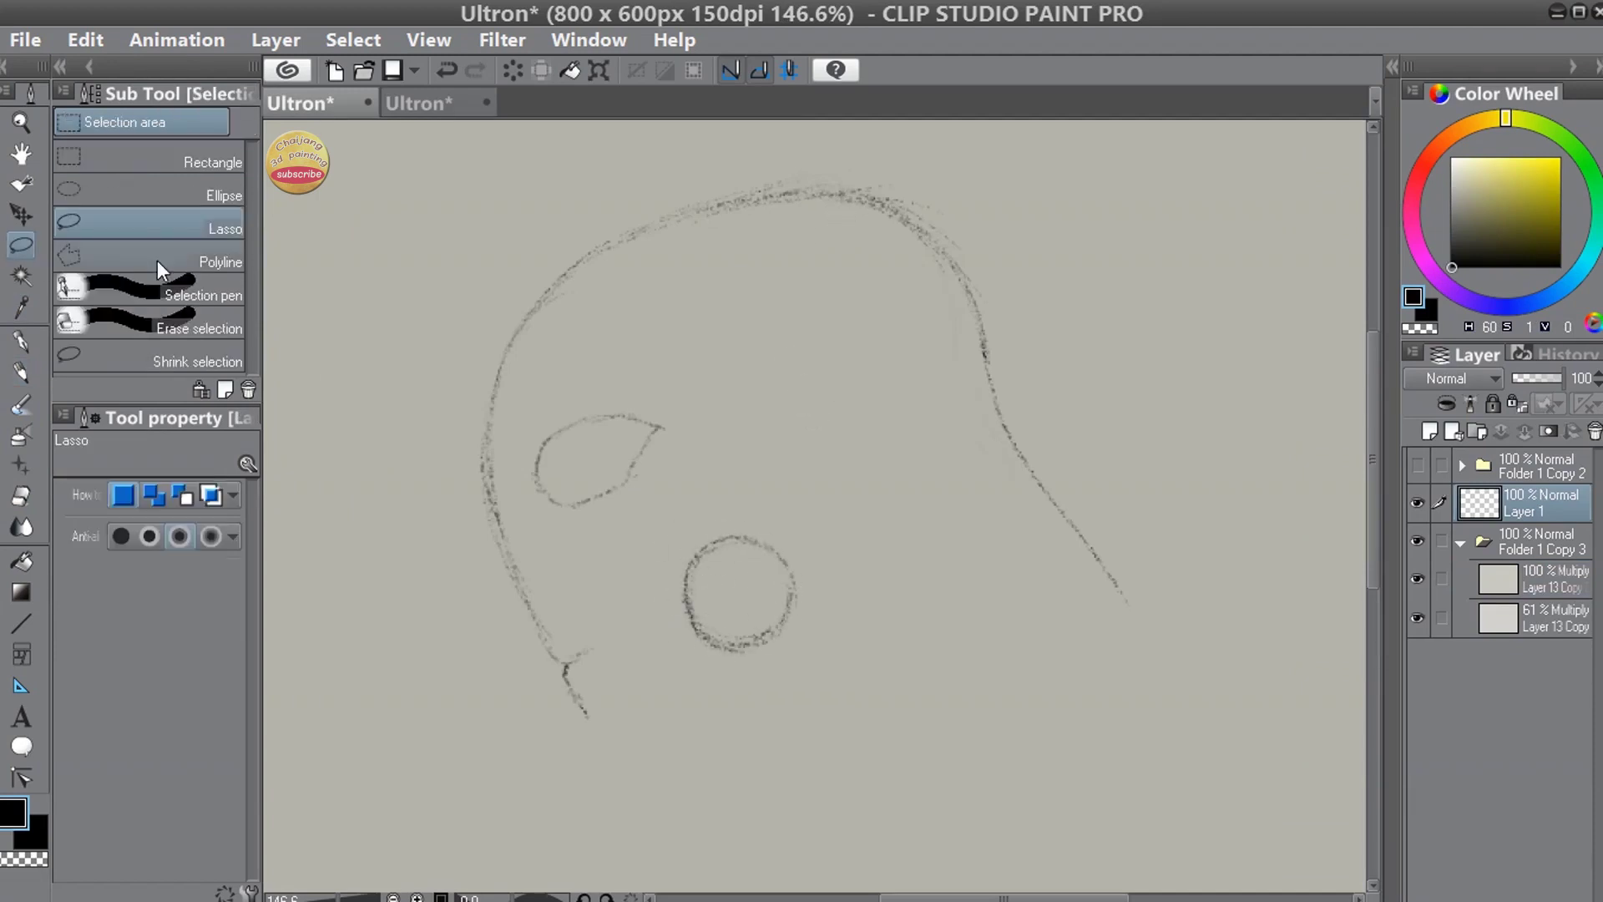
key(ctrl+t)
drag(843, 481, 877, 445)
key(Return)
key(k)
drag(795, 566, 751, 589)
key(ctrl+d)
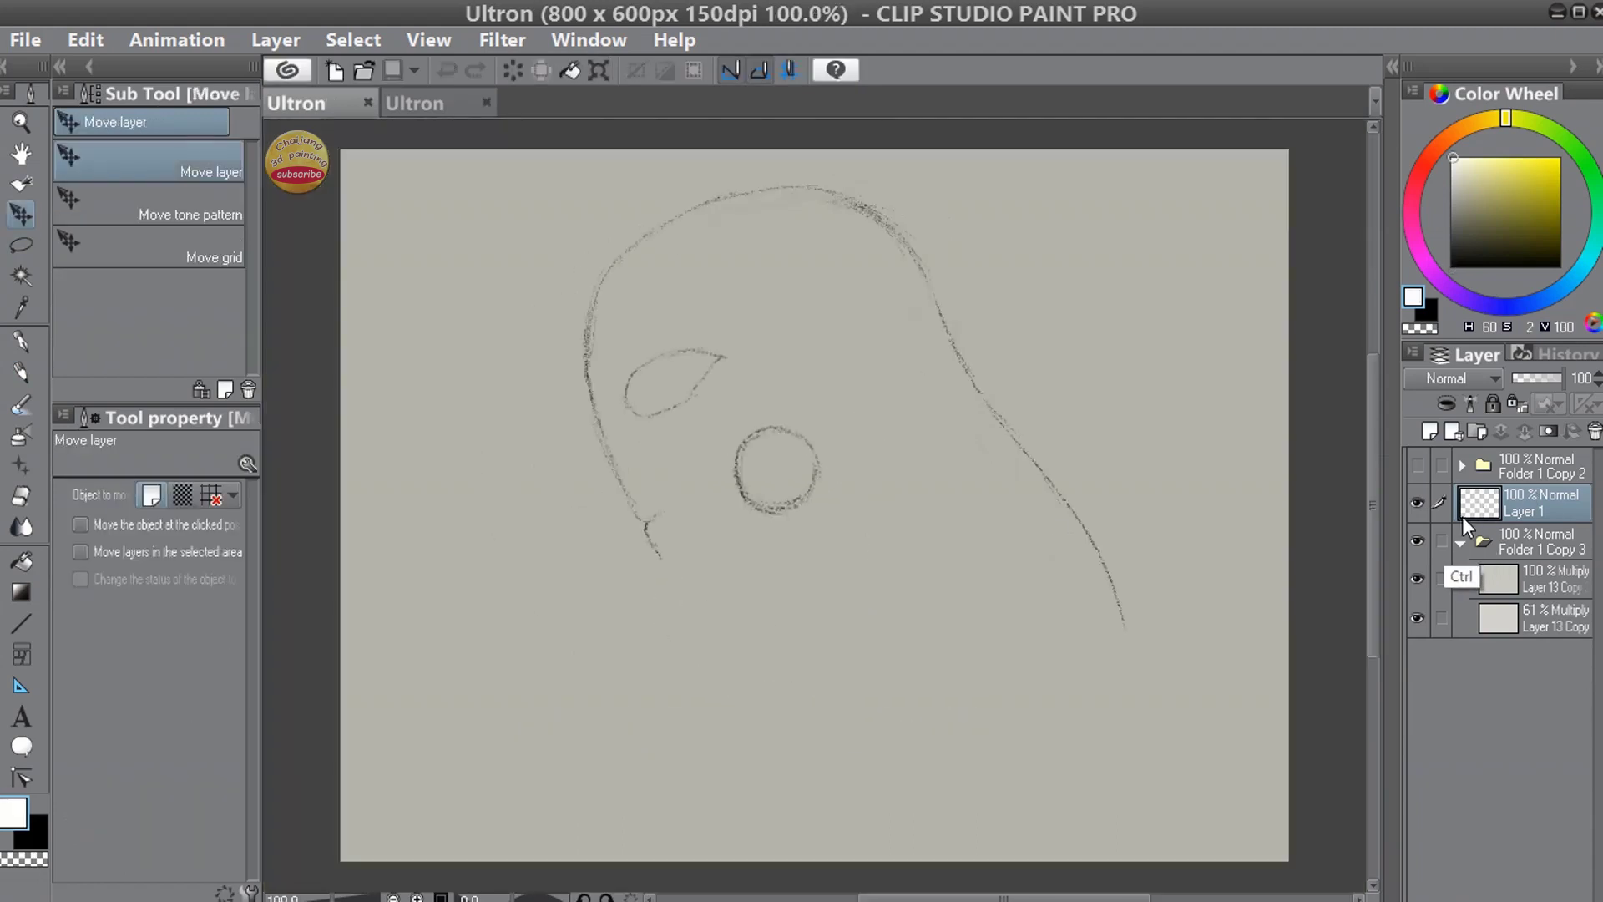
- Scale the whole head sketch down and move it to the upper middle of the canvas
key(ctrl+t)
drag(1127, 181, 945, 356)
drag(765, 487, 824, 326)
drag(980, 326, 949, 326)
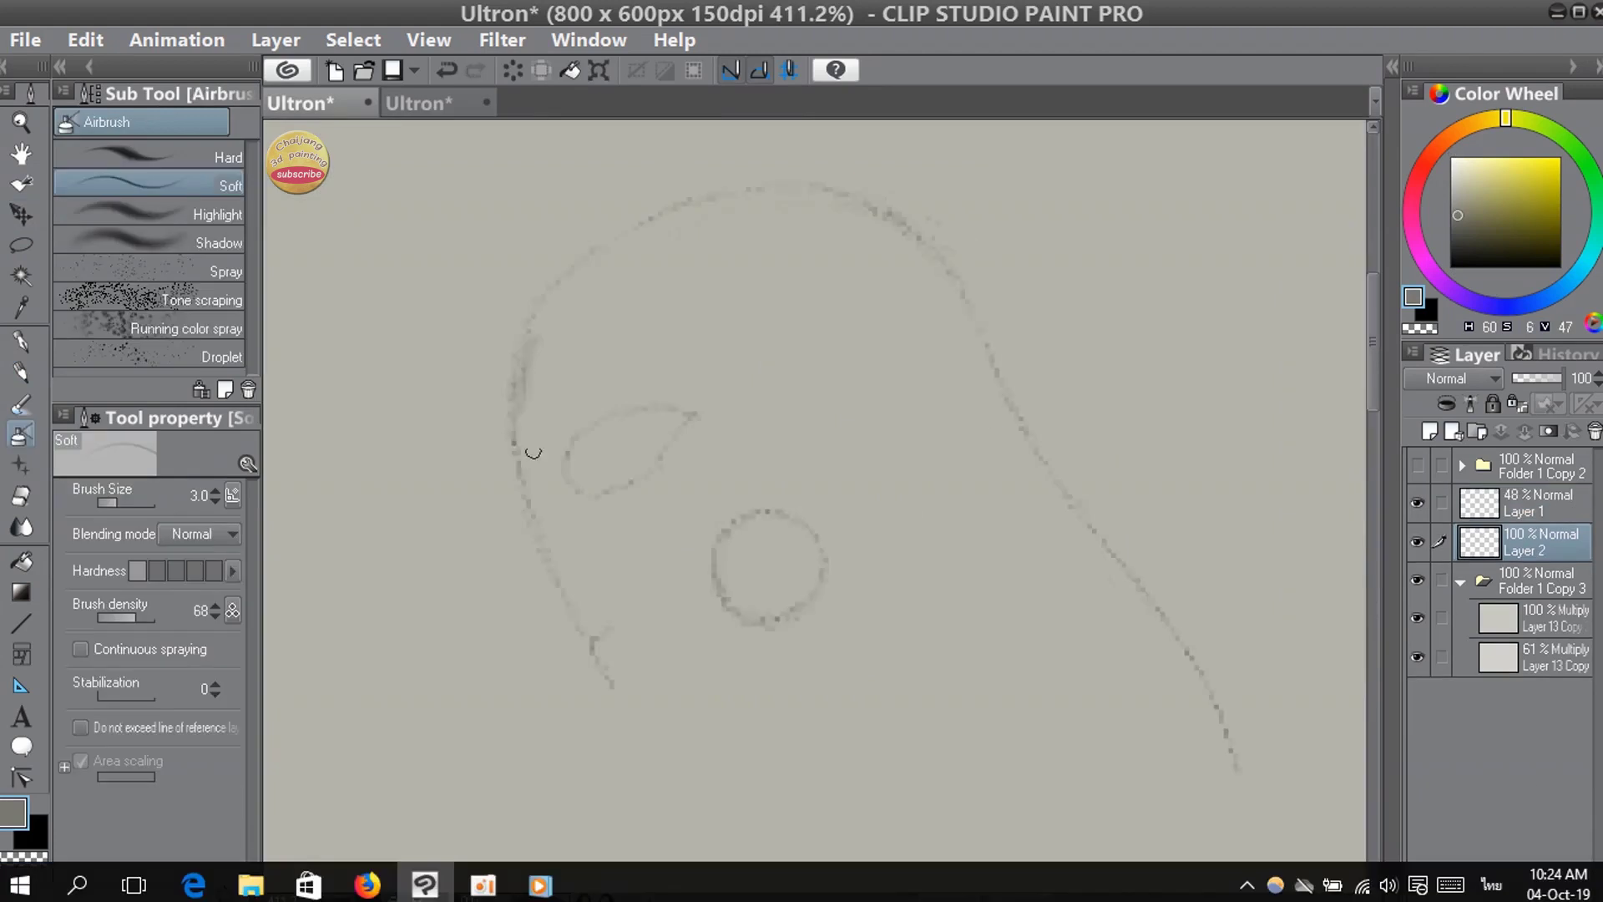
- Trace the face, crown and neck contours in grey on Layer 2 with the Soft airbrush
mouse_move(532, 453)
mouse_down()
mouse_move(522, 404)
mouse_move(536, 323)
mouse_move(530, 455)
mouse_move(613, 686)
mouse_up()
mouse_move(546, 329)
mouse_down()
mouse_move(582, 269)
mouse_move(680, 209)
mouse_move(762, 193)
mouse_move(848, 208)
mouse_move(989, 384)
mouse_move(1054, 519)
mouse_up()
drag(1014, 422, 1223, 752)
mouse_move(1018, 453)
mouse_down()
mouse_move(1191, 666)
mouse_move(1227, 750)
mouse_up()
mouse_move(927, 259)
mouse_down()
mouse_move(998, 404)
mouse_move(946, 288)
mouse_up()
- Select the inside of the head outline, fill it with grey, and airbrush the same grey down the neck
key(m)
mouse_move(549, 304)
mouse_down()
mouse_move(535, 493)
mouse_move(603, 635)
mouse_move(1065, 628)
mouse_move(975, 323)
mouse_move(635, 219)
mouse_move(551, 304)
mouse_up()
key(alt+BackSpace)
key(b)
mouse_move(1044, 529)
mouse_down()
mouse_move(1087, 698)
mouse_move(1196, 723)
mouse_move(1095, 703)
mouse_up()
- Refill the head silhouette with a lighter grey and fill out the lower edge of the neck
click(1457, 208)
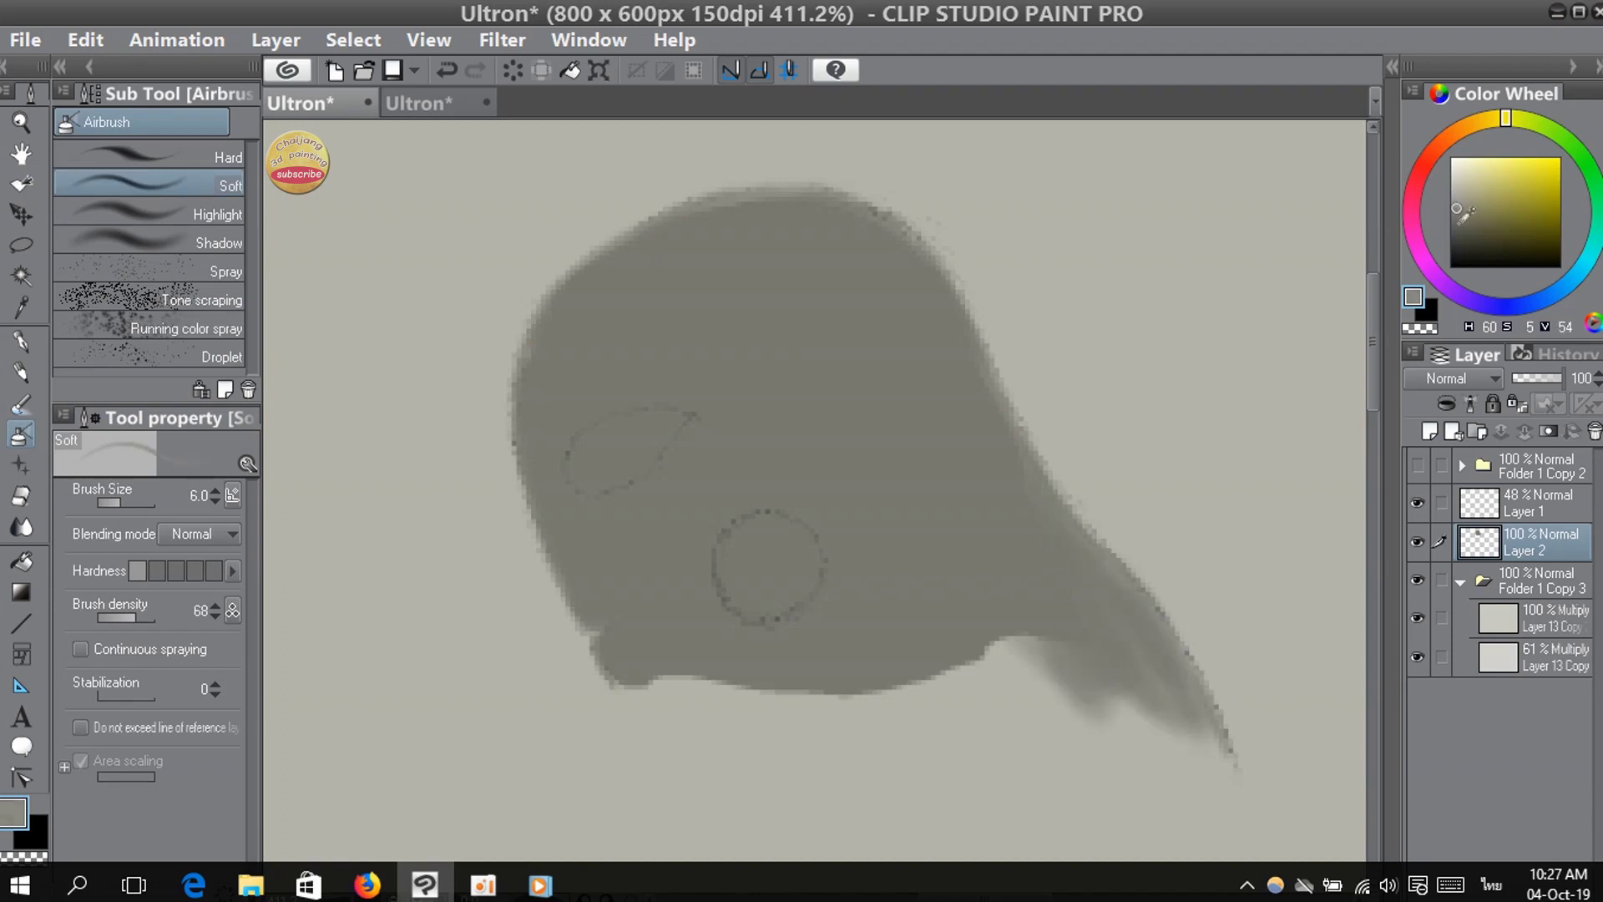
ctrl+click(1490, 542)
key(alt+BackSpace)
key(ctrl+d)
drag(1023, 667, 995, 634)
drag(1127, 730, 1154, 702)
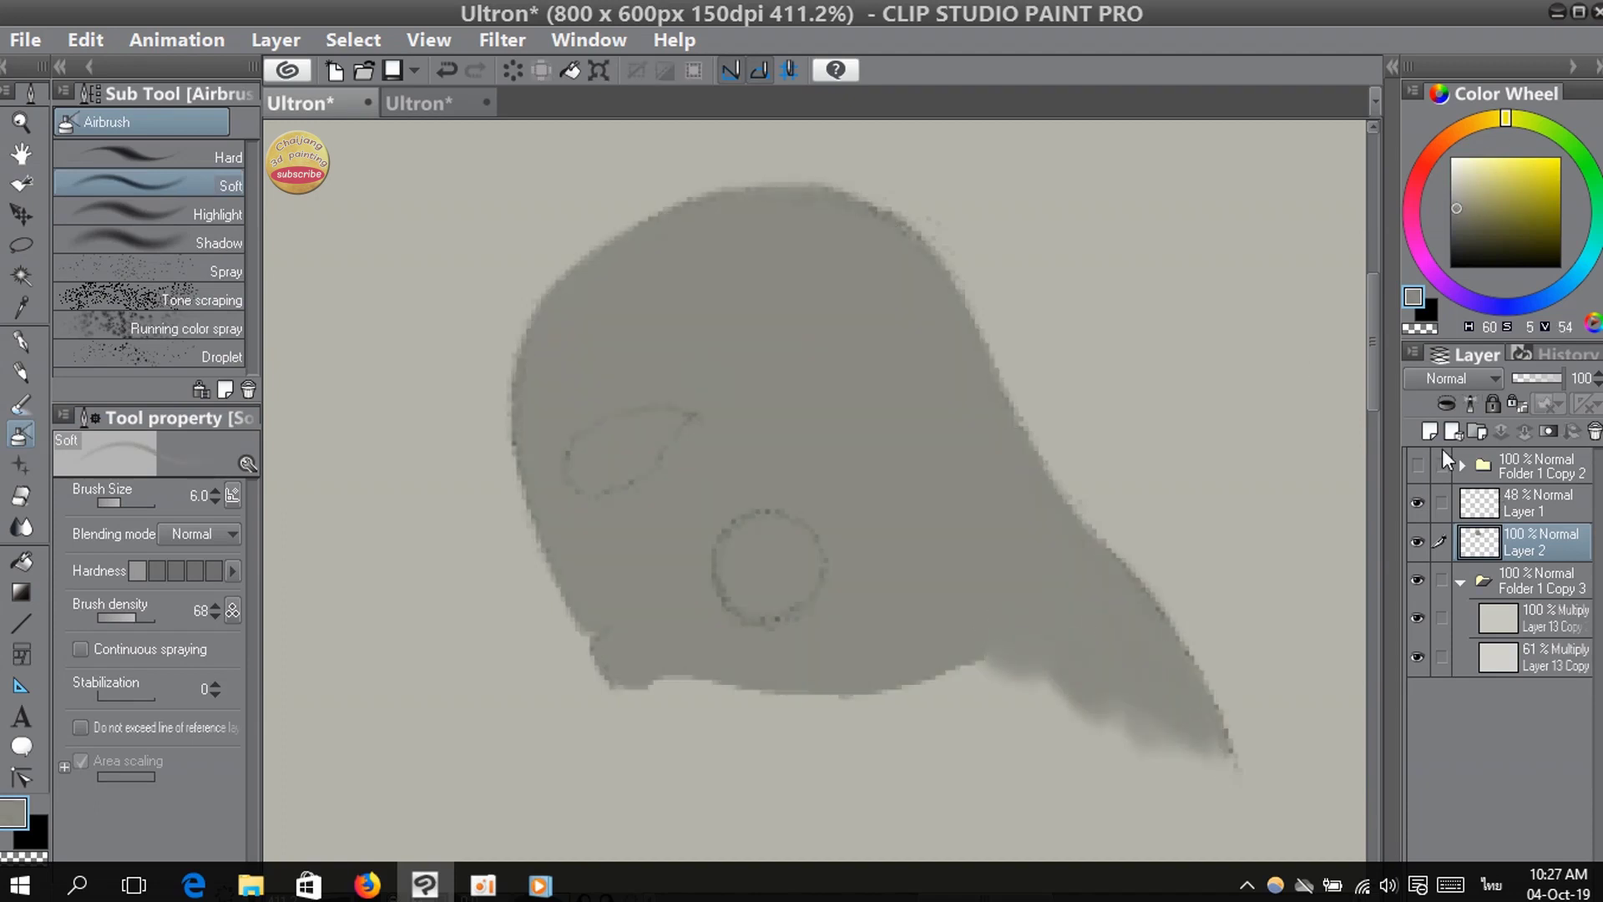
- On a new layer, paint a near-black eye socket inside the sketched eye outline with the Soft airbrush
key(ctrl+shift+n)
click(1458, 255)
key(bracketleft)
key(bracketleft)
key(bracketleft)
mouse_move(586, 433)
mouse_down()
mouse_move(582, 461)
mouse_move(607, 485)
mouse_move(574, 457)
mouse_move(601, 422)
mouse_move(696, 401)
mouse_move(647, 417)
mouse_move(693, 415)
mouse_up()
key(ctrl+z)
key(ctrl+z)
key([)
mouse_move(616, 482)
mouse_down()
mouse_move(664, 435)
mouse_move(601, 455)
mouse_move(637, 431)
mouse_up()
key(bracketright)
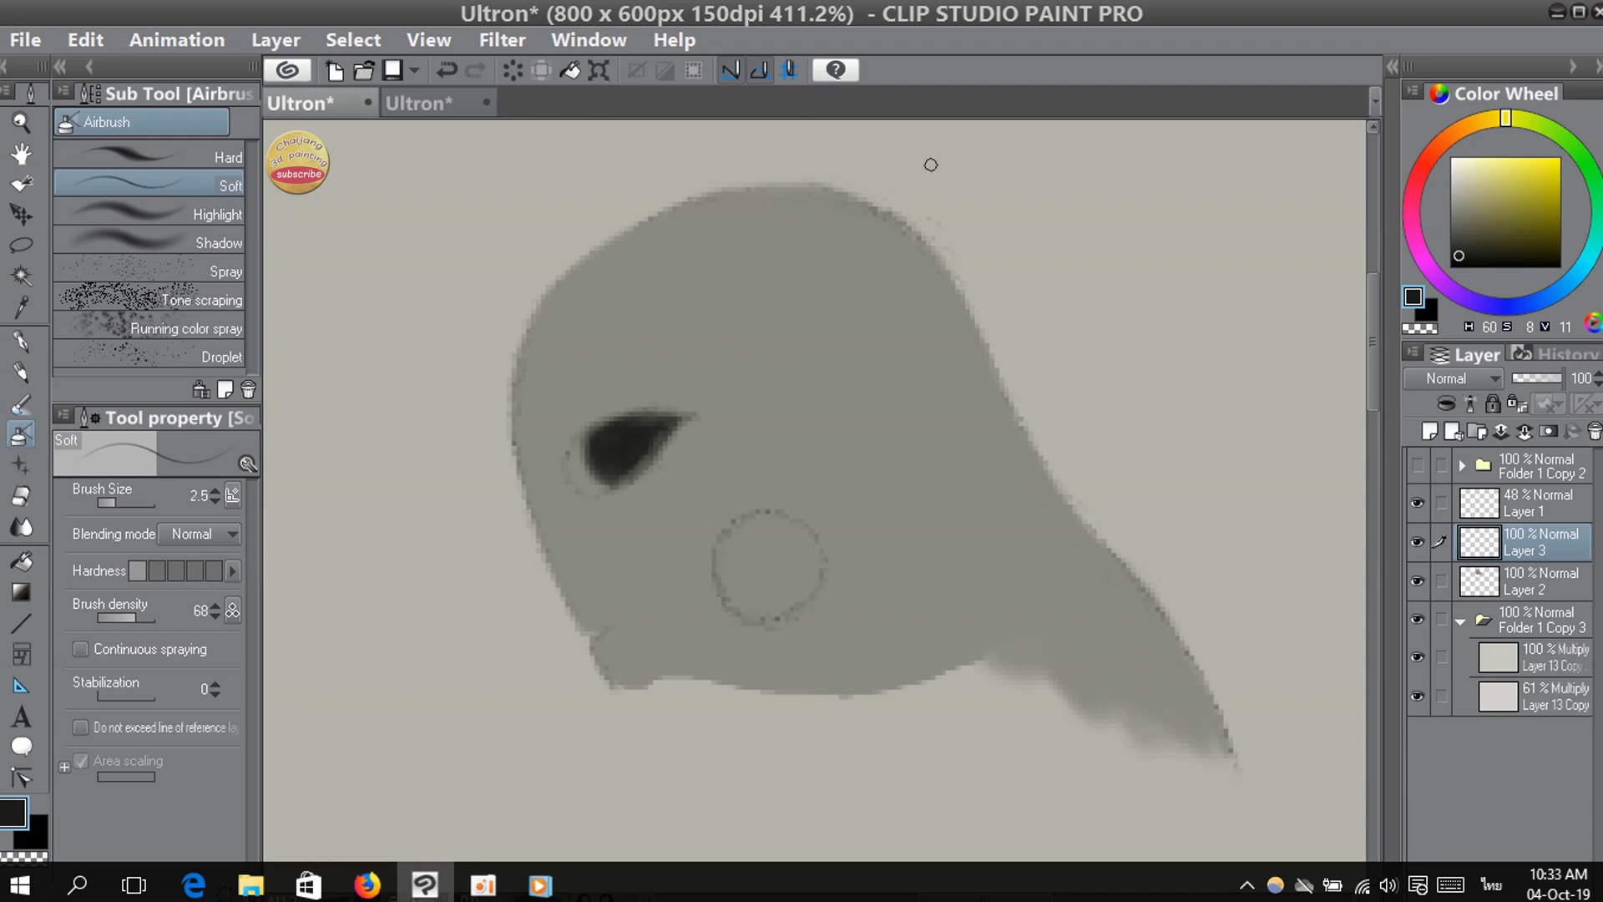
mouse_move(659, 425)
mouse_down()
mouse_move(598, 418)
mouse_move(649, 410)
mouse_up()
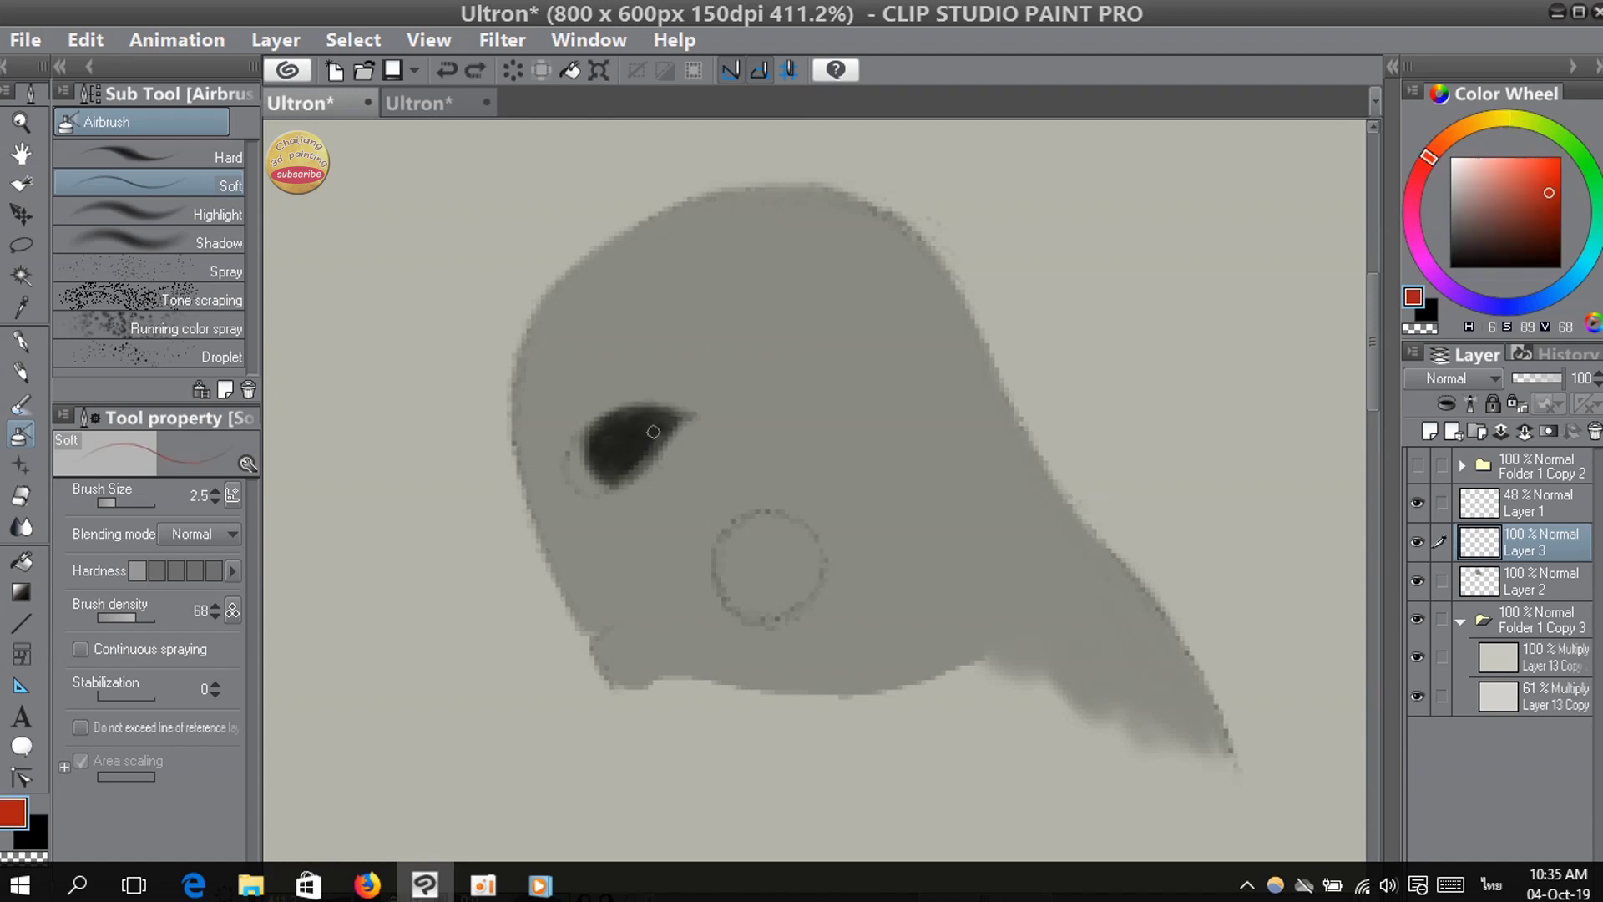
- Add a separate layer above the socket and paint a red iris in the eye on it
mouse_move(651, 423)
mouse_down()
mouse_move(636, 432)
mouse_move(653, 423)
mouse_up()
key(ctrl+z)
key(ctrl+shift+n)
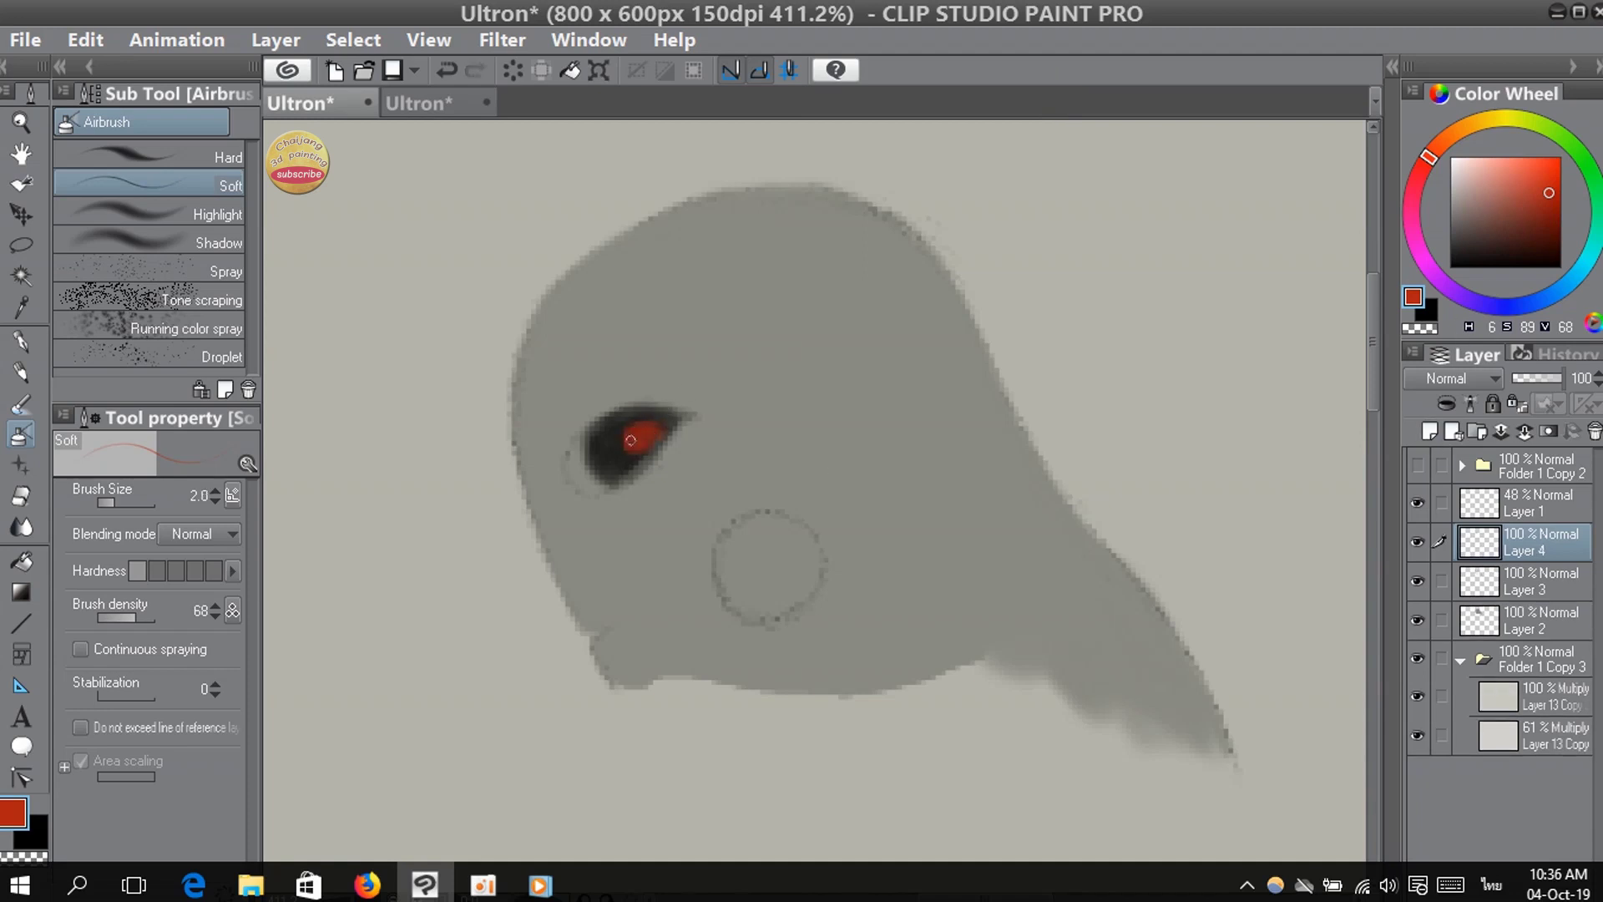
- Shade the red iris with pale pink highlights, dark red shadows and bright red accents
click(1494, 169)
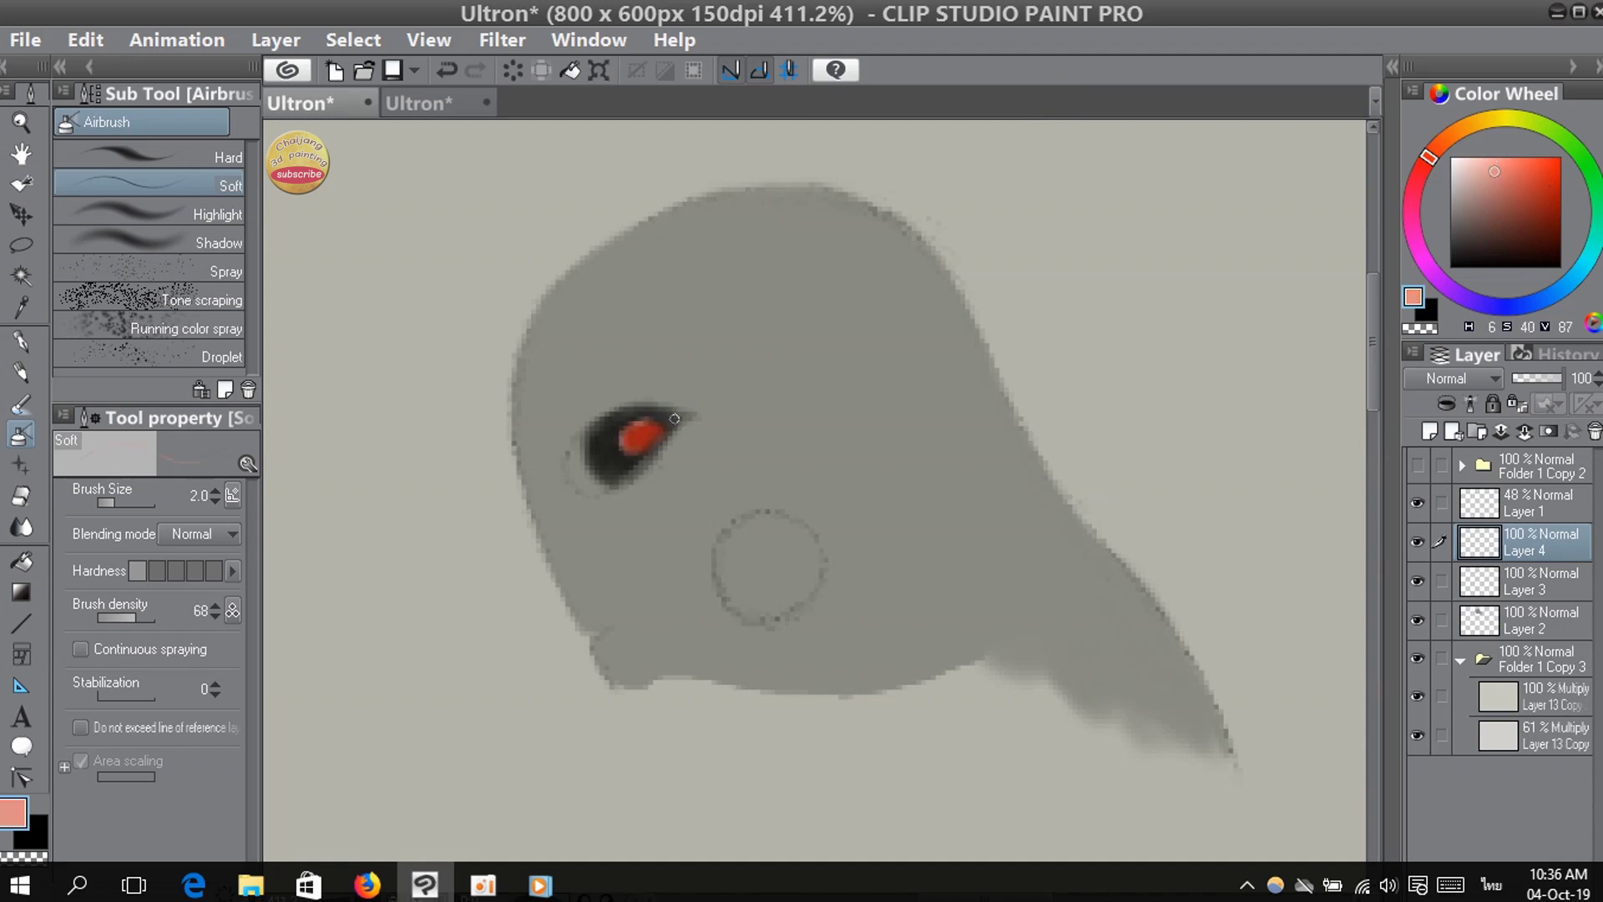
click(1546, 228)
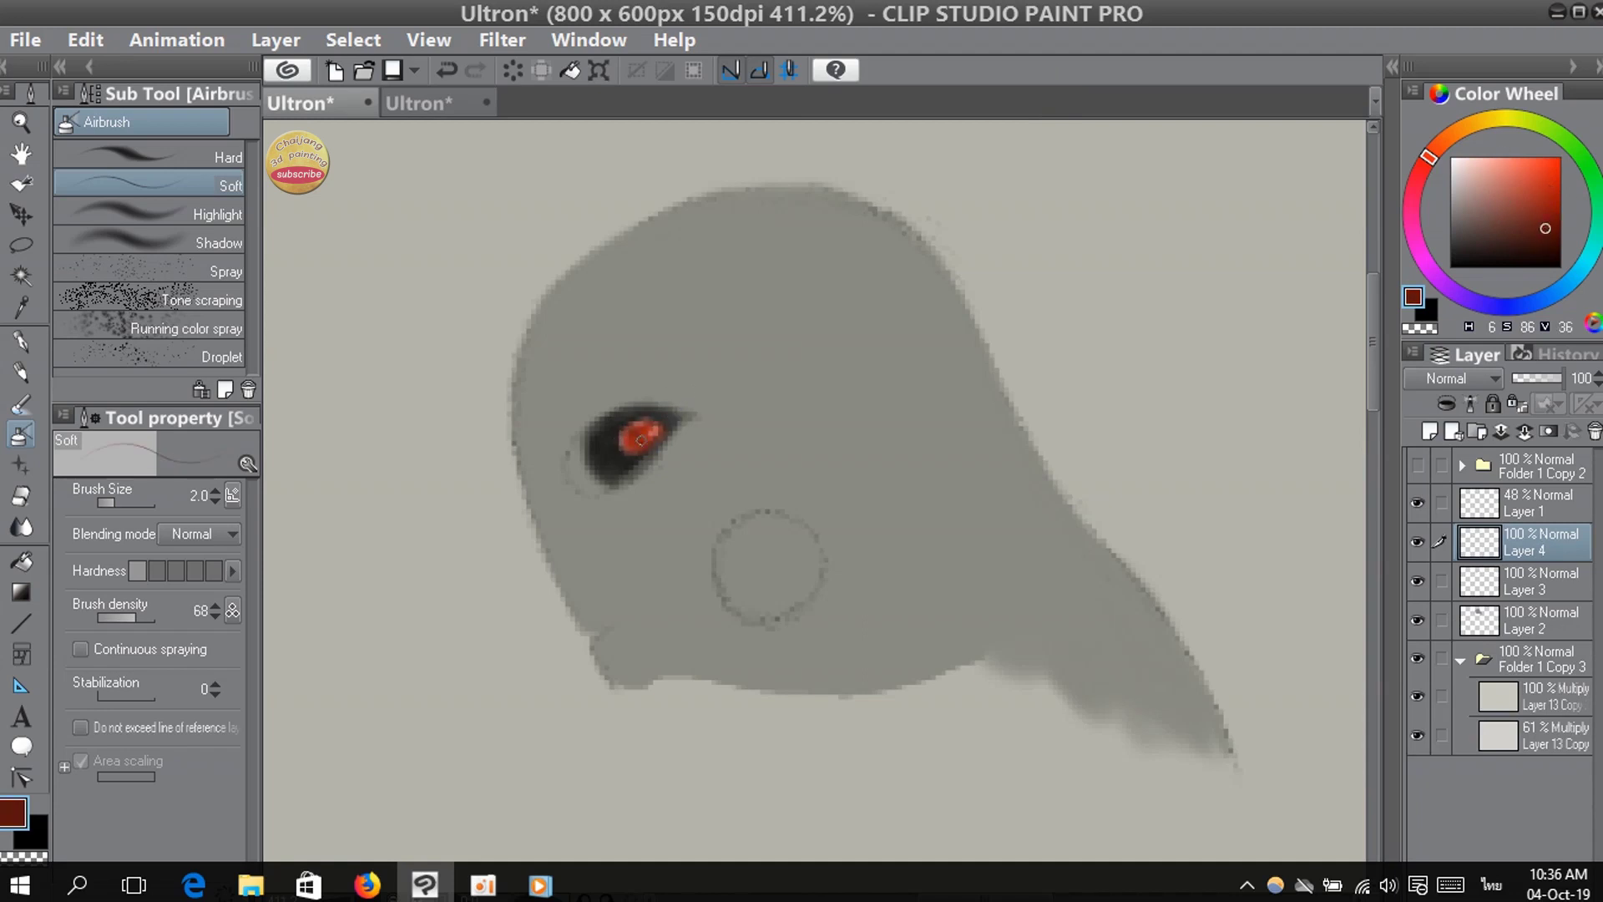
click(1542, 215)
click(1543, 210)
key([)
alt+click(636, 424)
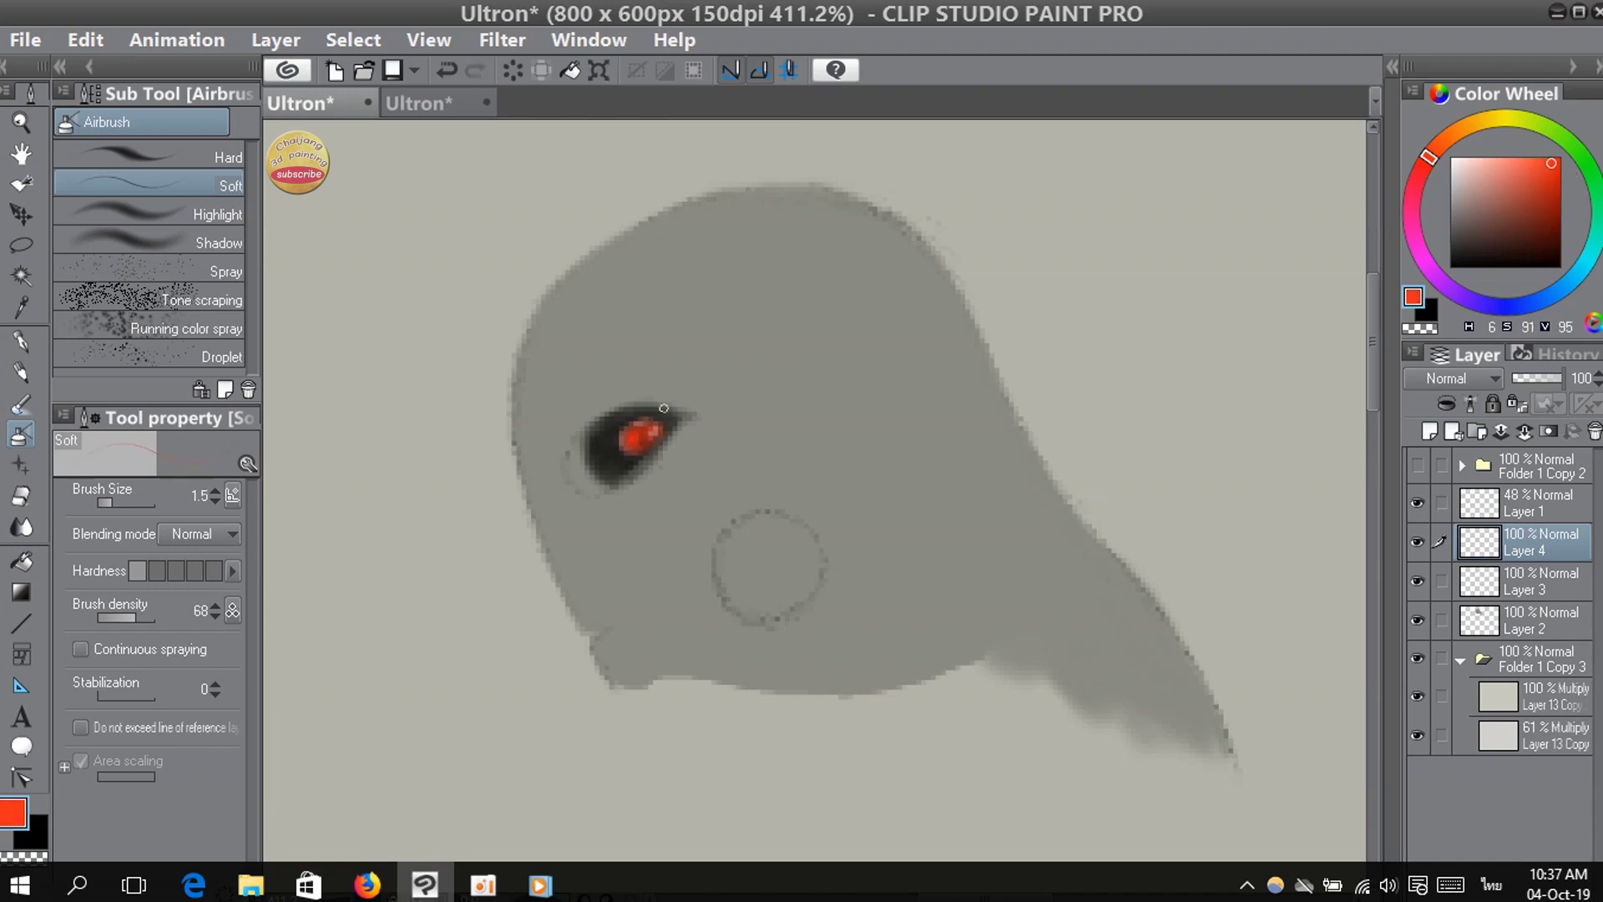
alt+click(643, 431)
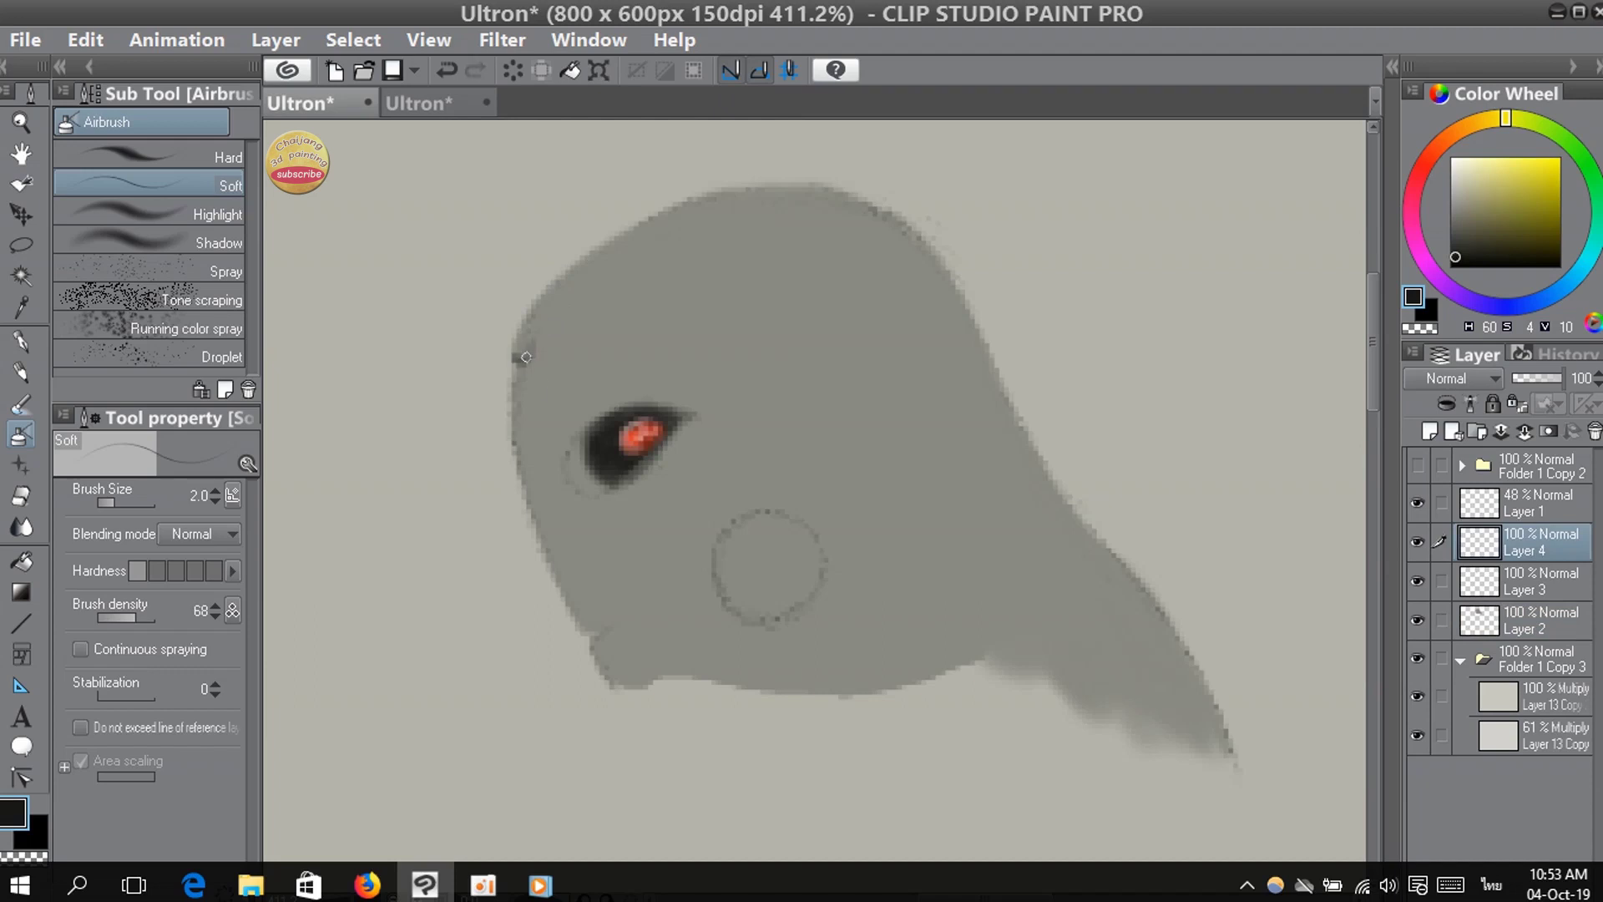
- Redo the dark forehead mark, then airbrush light grey along the crown on a new layer within the head's selection
key(ctrl+z)
mouse_move(518, 359)
mouse_down()
mouse_move(539, 336)
mouse_move(528, 347)
mouse_up()
ctrl+click(1478, 621)
click(1429, 430)
click(1455, 170)
key(])
key(])
key(])
key(])
key(])
mouse_move(534, 313)
mouse_down()
mouse_move(705, 194)
mouse_move(859, 193)
mouse_up()
key(ctrl+d)
- Paint a thin dark grey line behind the forehead highlight and up along the crown
key(bracketleft)
key(bracketleft)
key(bracketleft)
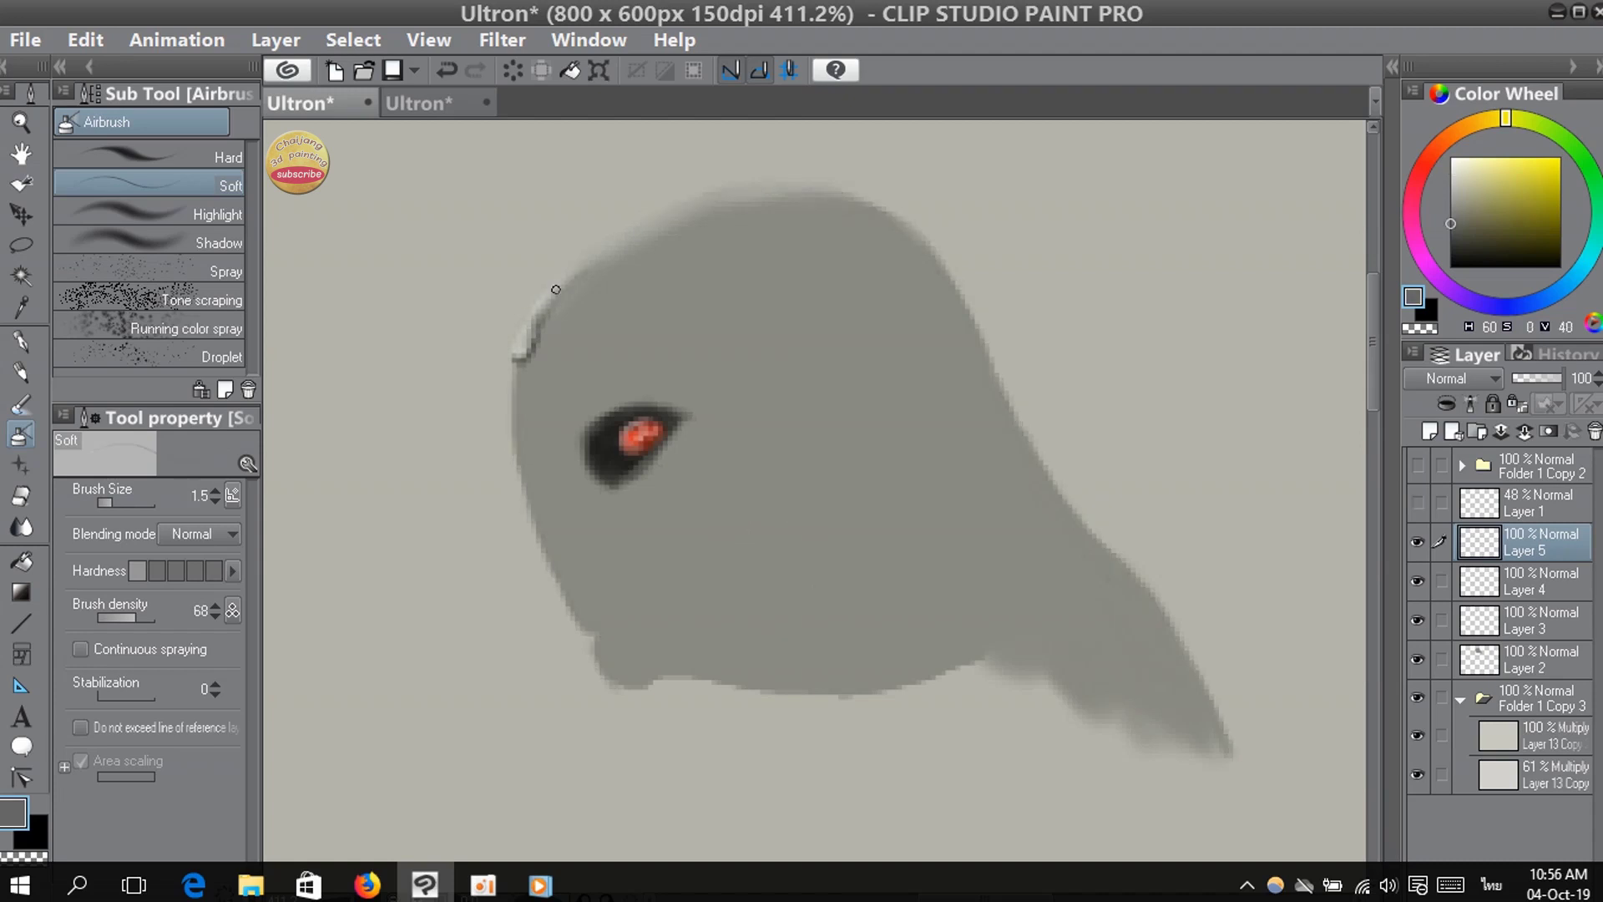
drag(556, 289, 655, 228)
key(ctrl+z)
click(1458, 248)
mouse_move(542, 339)
mouse_down()
mouse_move(548, 310)
mouse_move(531, 319)
mouse_up()
click(1456, 226)
key(])
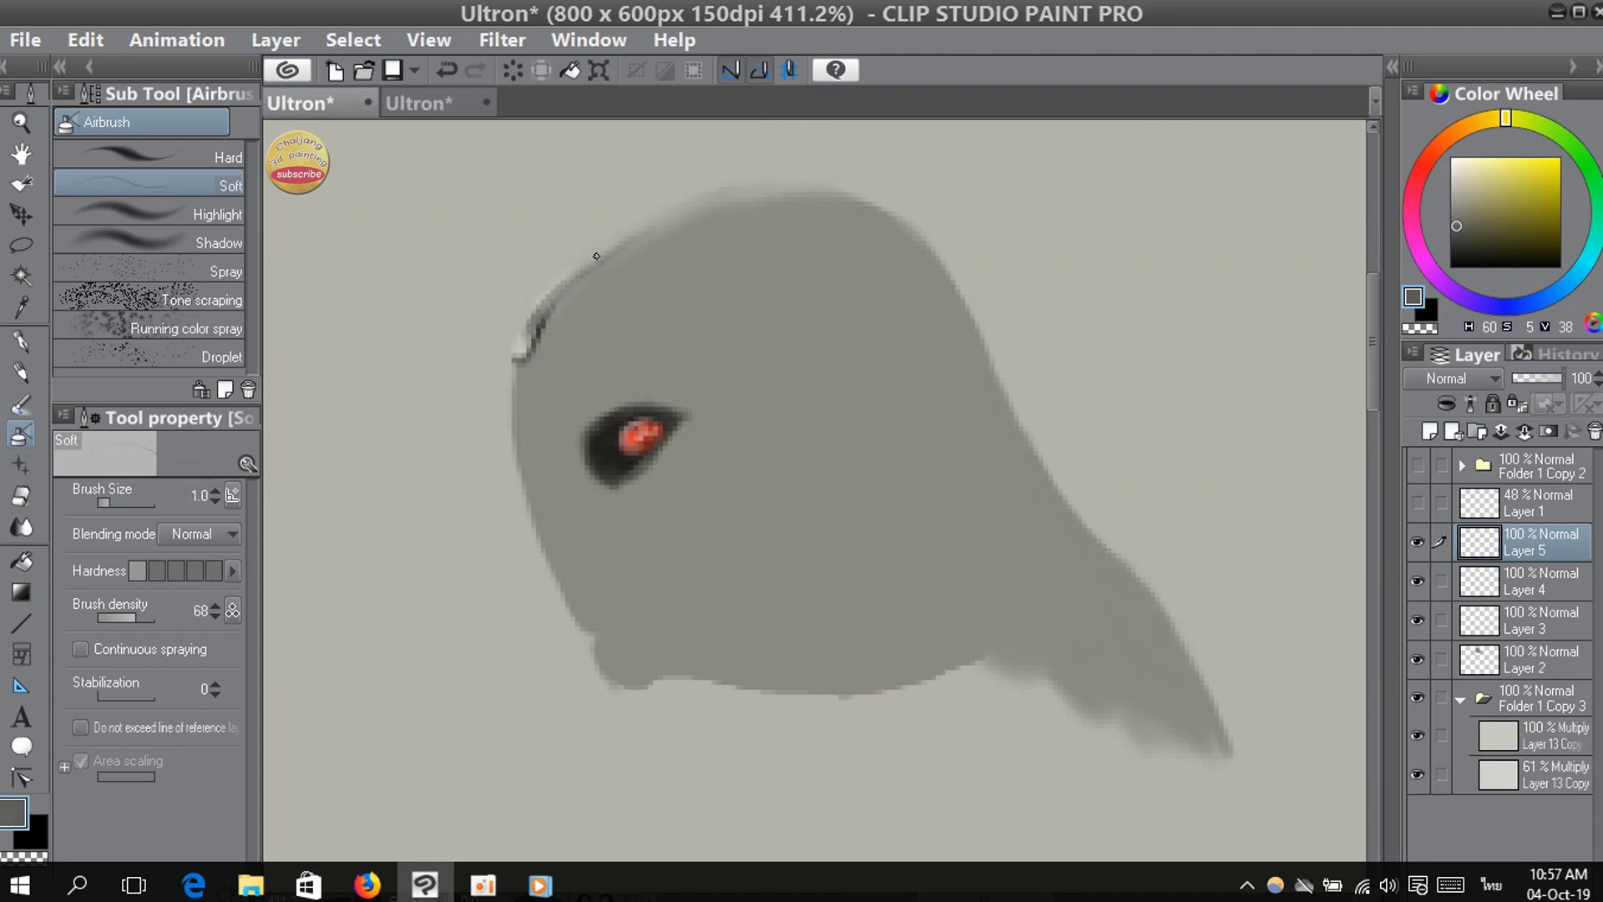
- Airbrush a second light band from the brow edge up along the front of the crown
click(1455, 165)
key(])
key(])
mouse_move(514, 436)
mouse_down()
mouse_move(514, 390)
mouse_move(524, 434)
mouse_move(576, 302)
mouse_move(751, 203)
mouse_up()
alt+click(517, 432)
- Paint a near-black patch on top of the crown and a jagged seam down the back of the head, then save
click(1455, 259)
click(117, 617)
key(ctrl+z)
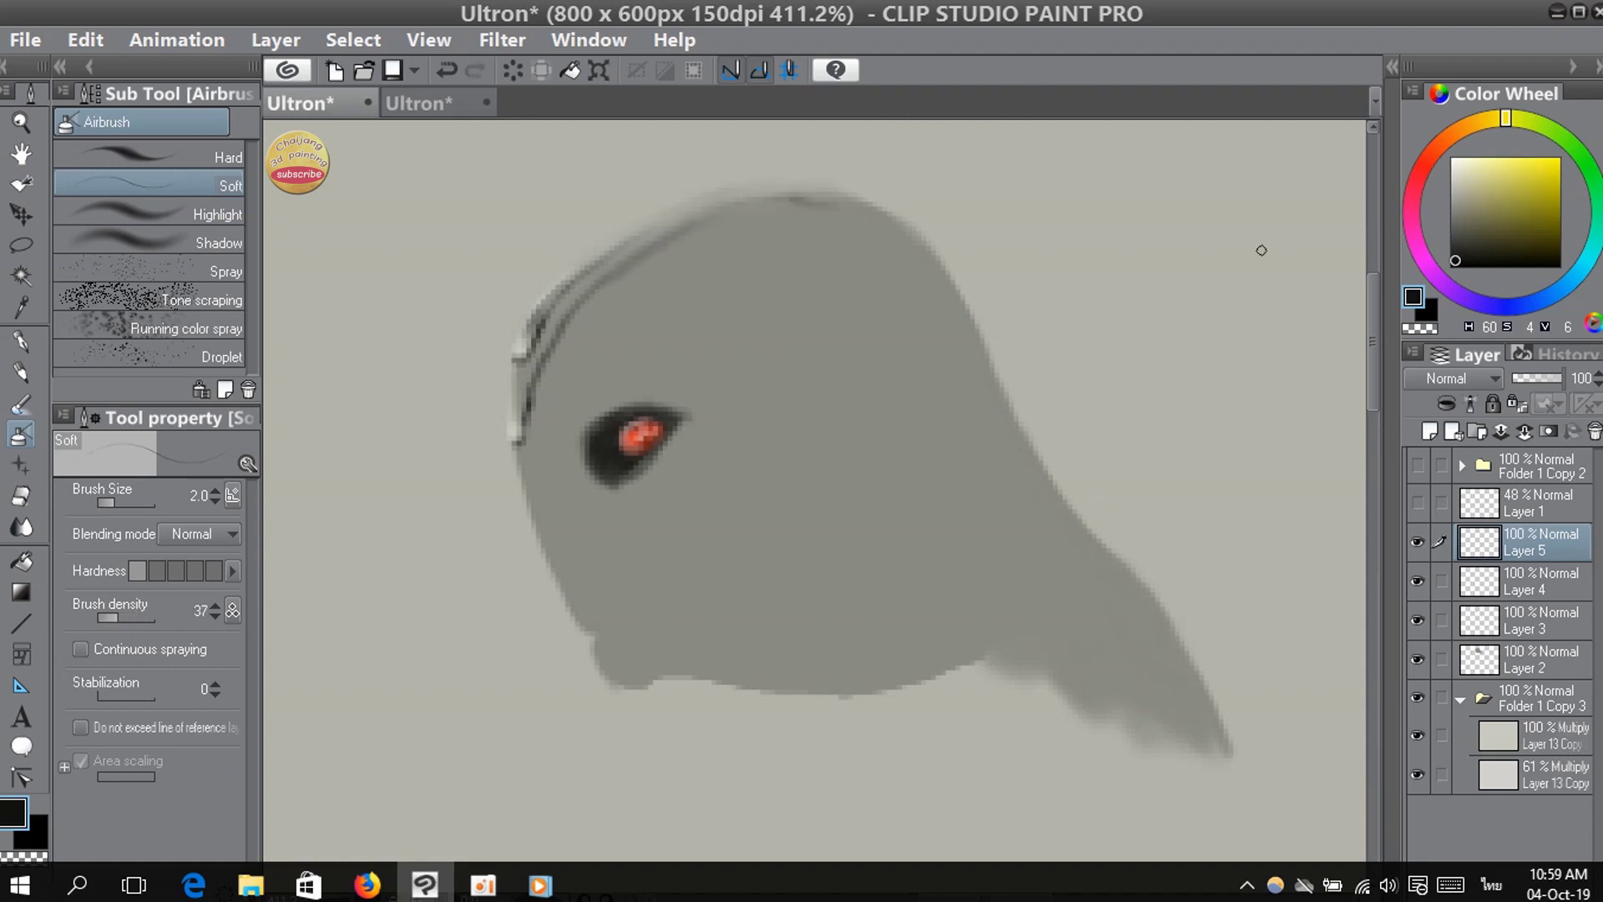
mouse_move(855, 209)
mouse_down()
mouse_move(868, 224)
mouse_move(835, 206)
mouse_move(853, 214)
mouse_up()
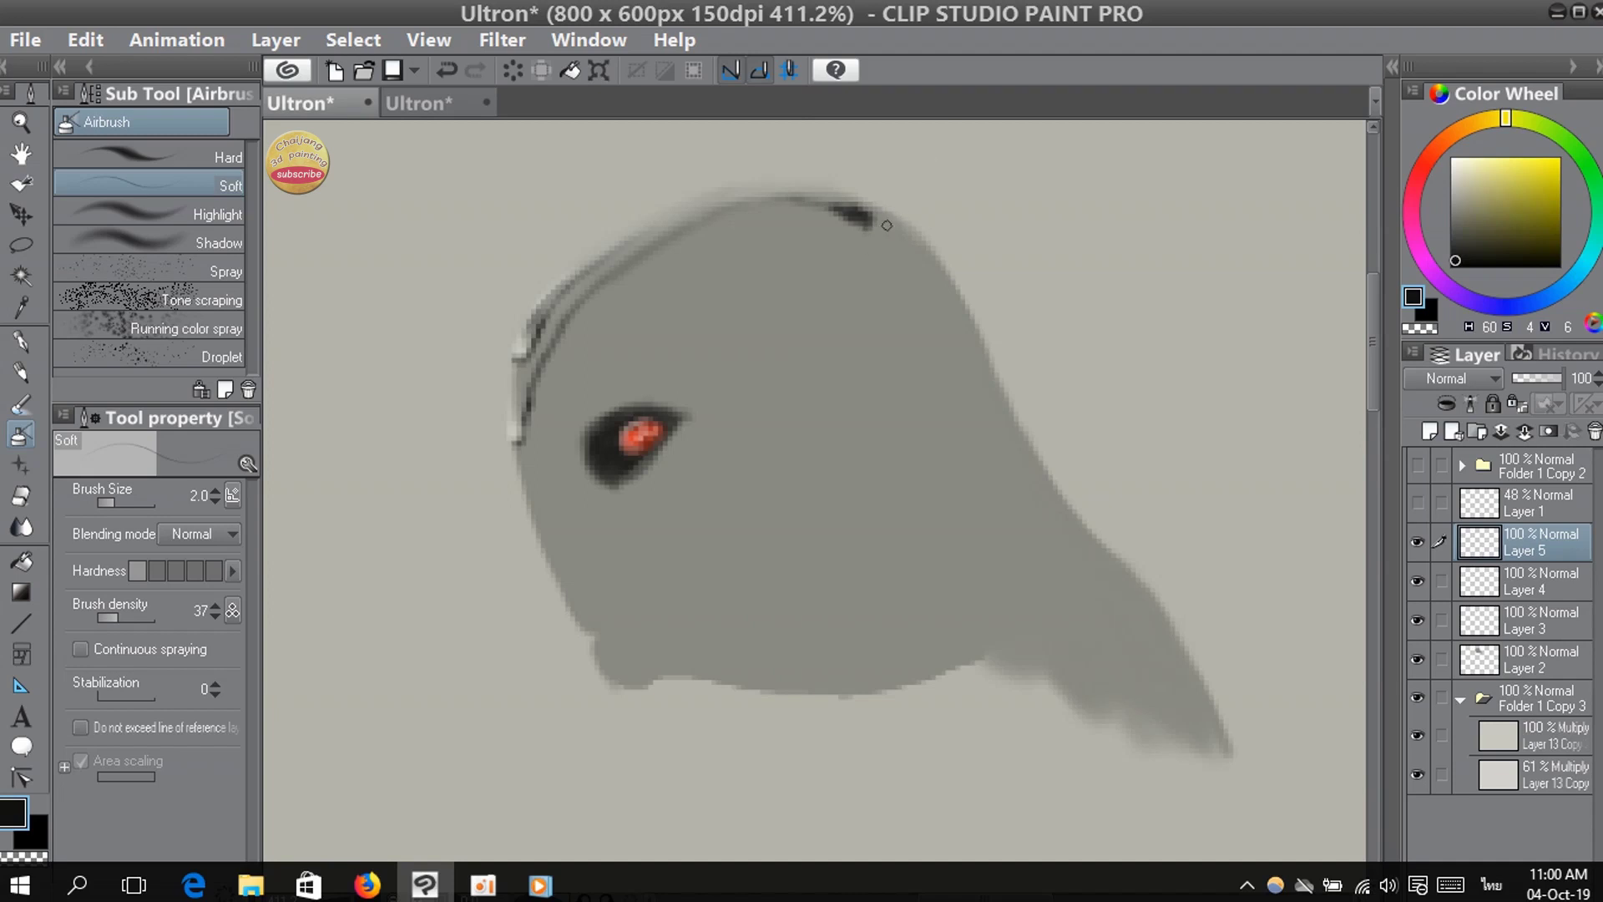
mouse_move(875, 245)
mouse_down()
mouse_move(938, 269)
mouse_move(962, 322)
mouse_up()
key(ctrl+s)
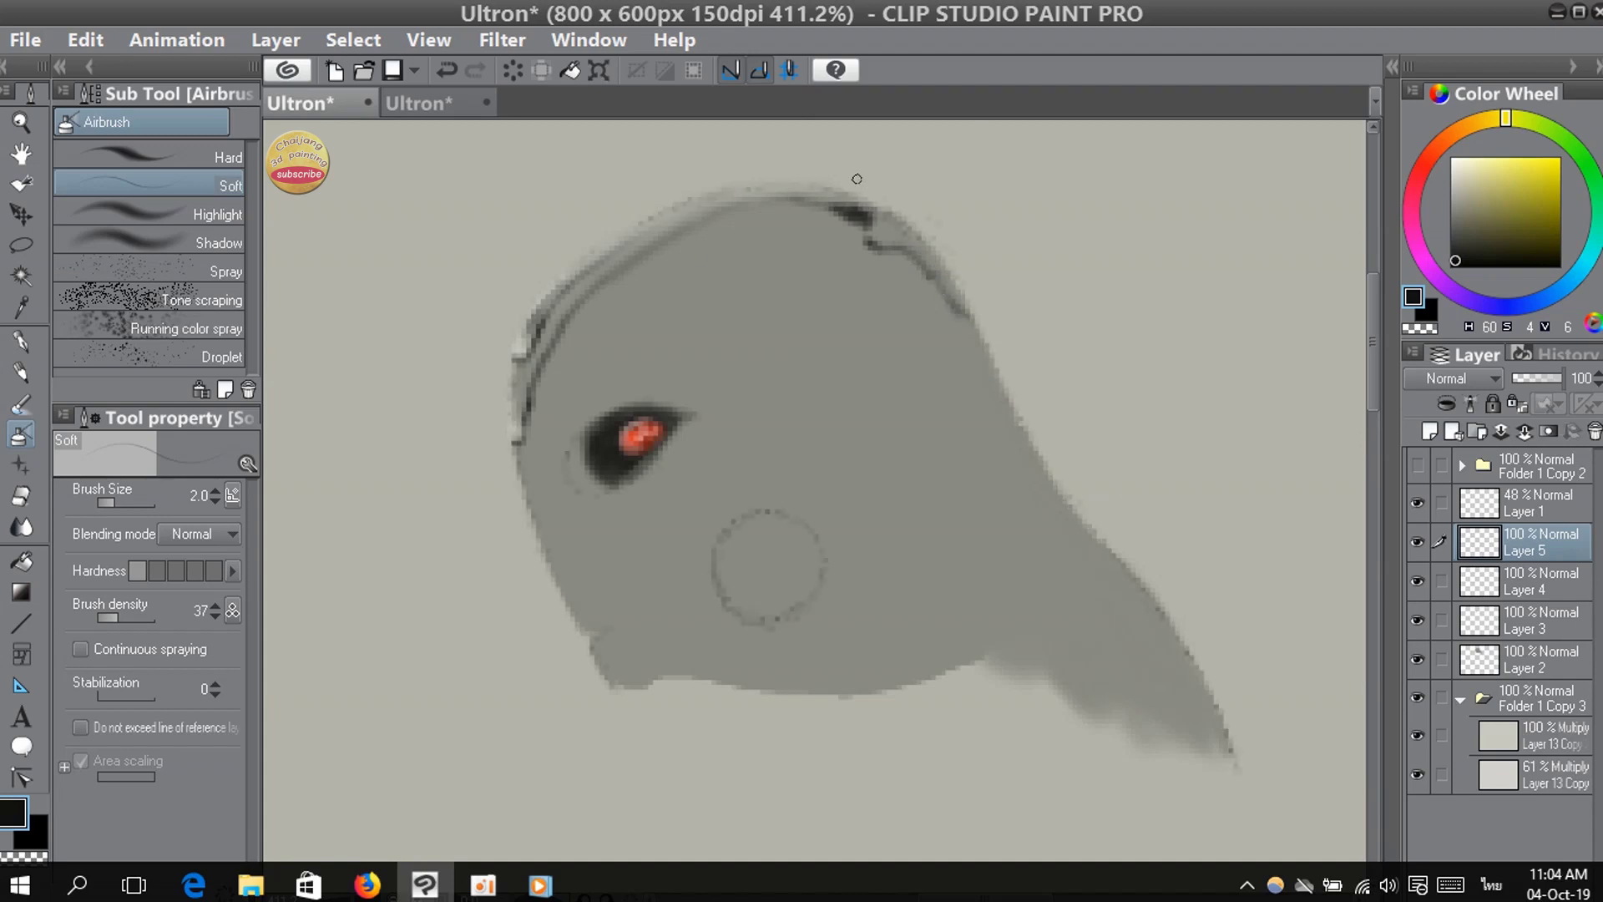
- Draw dark curved panel lines from the crown patch down to the brow above the eye
drag(829, 208, 658, 306)
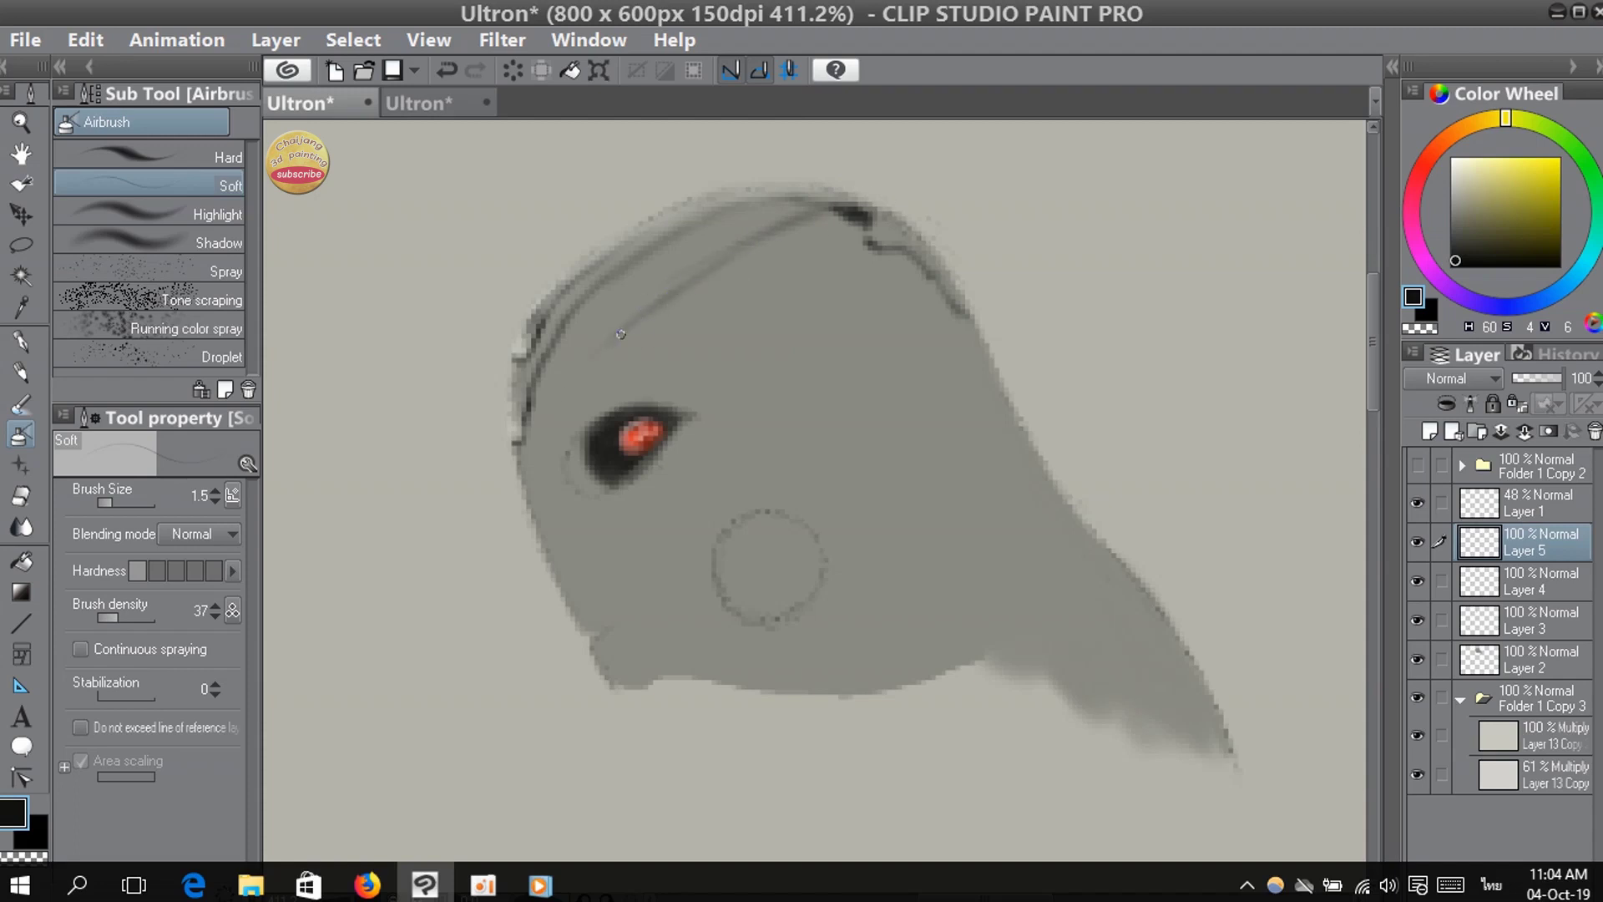
drag(574, 367, 549, 432)
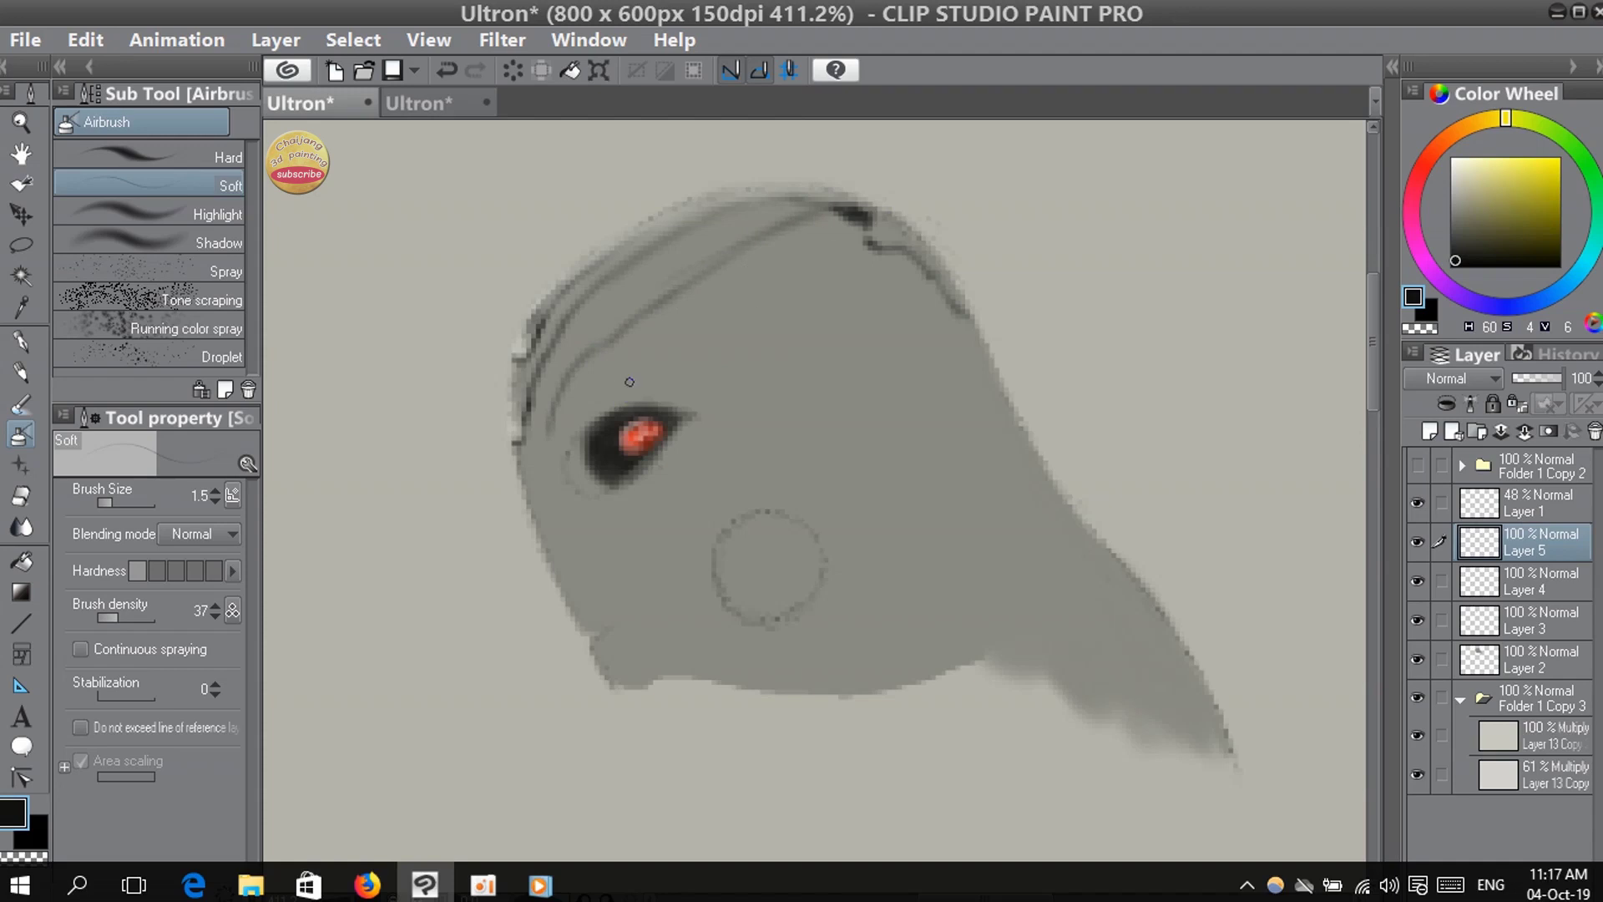
drag(728, 293, 851, 212)
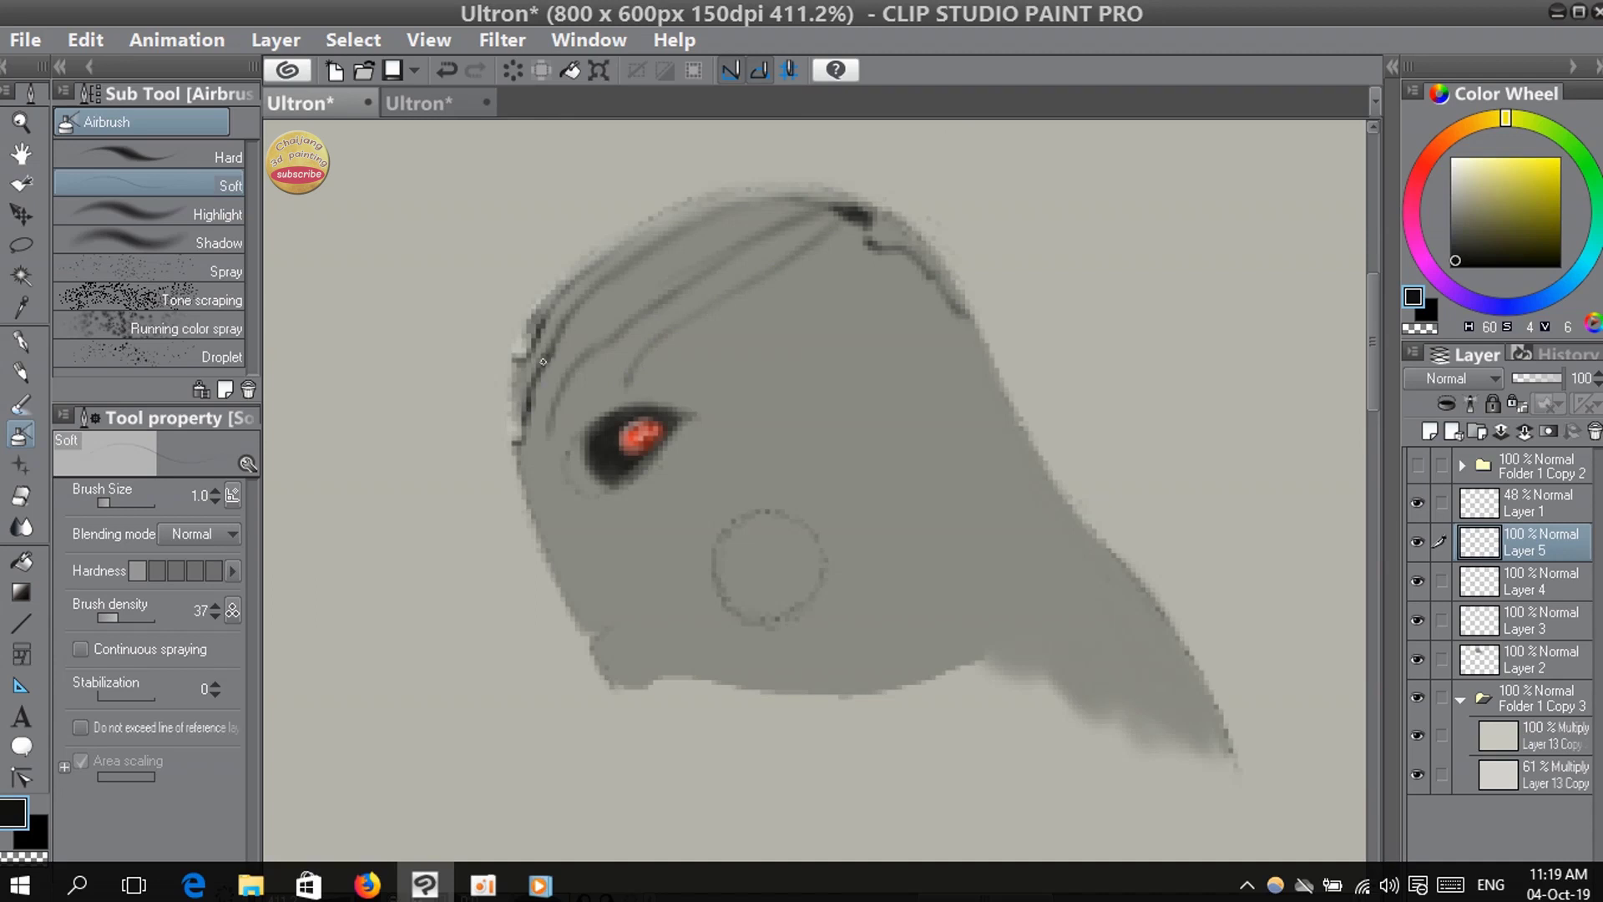
- Retouch the forehead ridge with tones sampled from the head, using the Soft airbrush at size 2.5 and density 58
alt+click(618, 259)
click(131, 617)
key(])
key(])
key(])
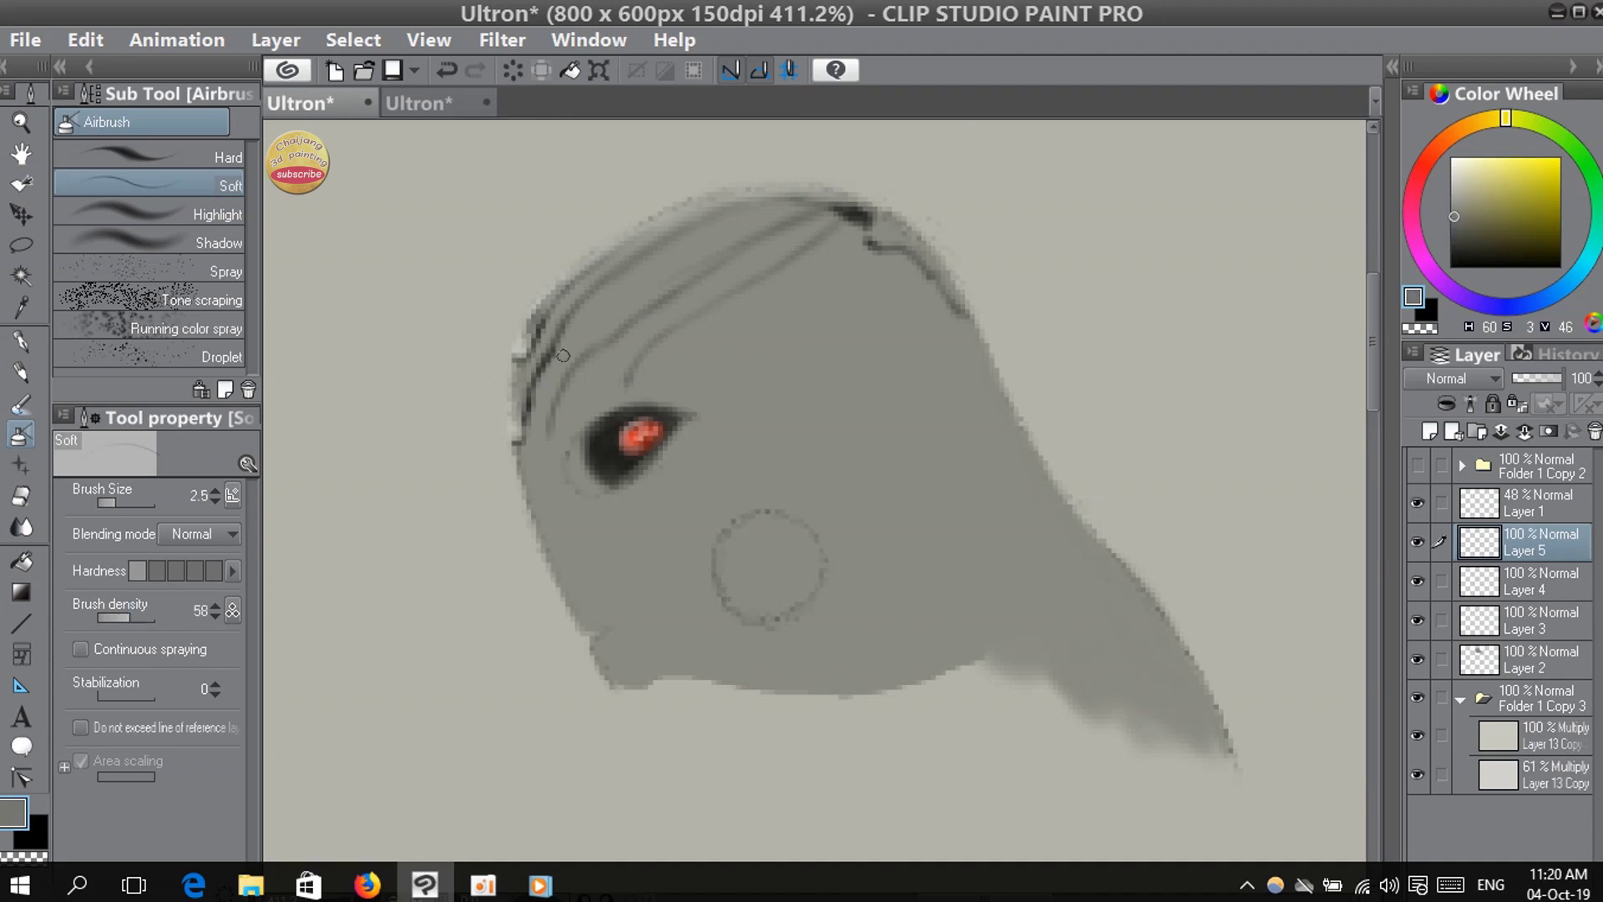
alt+click(538, 364)
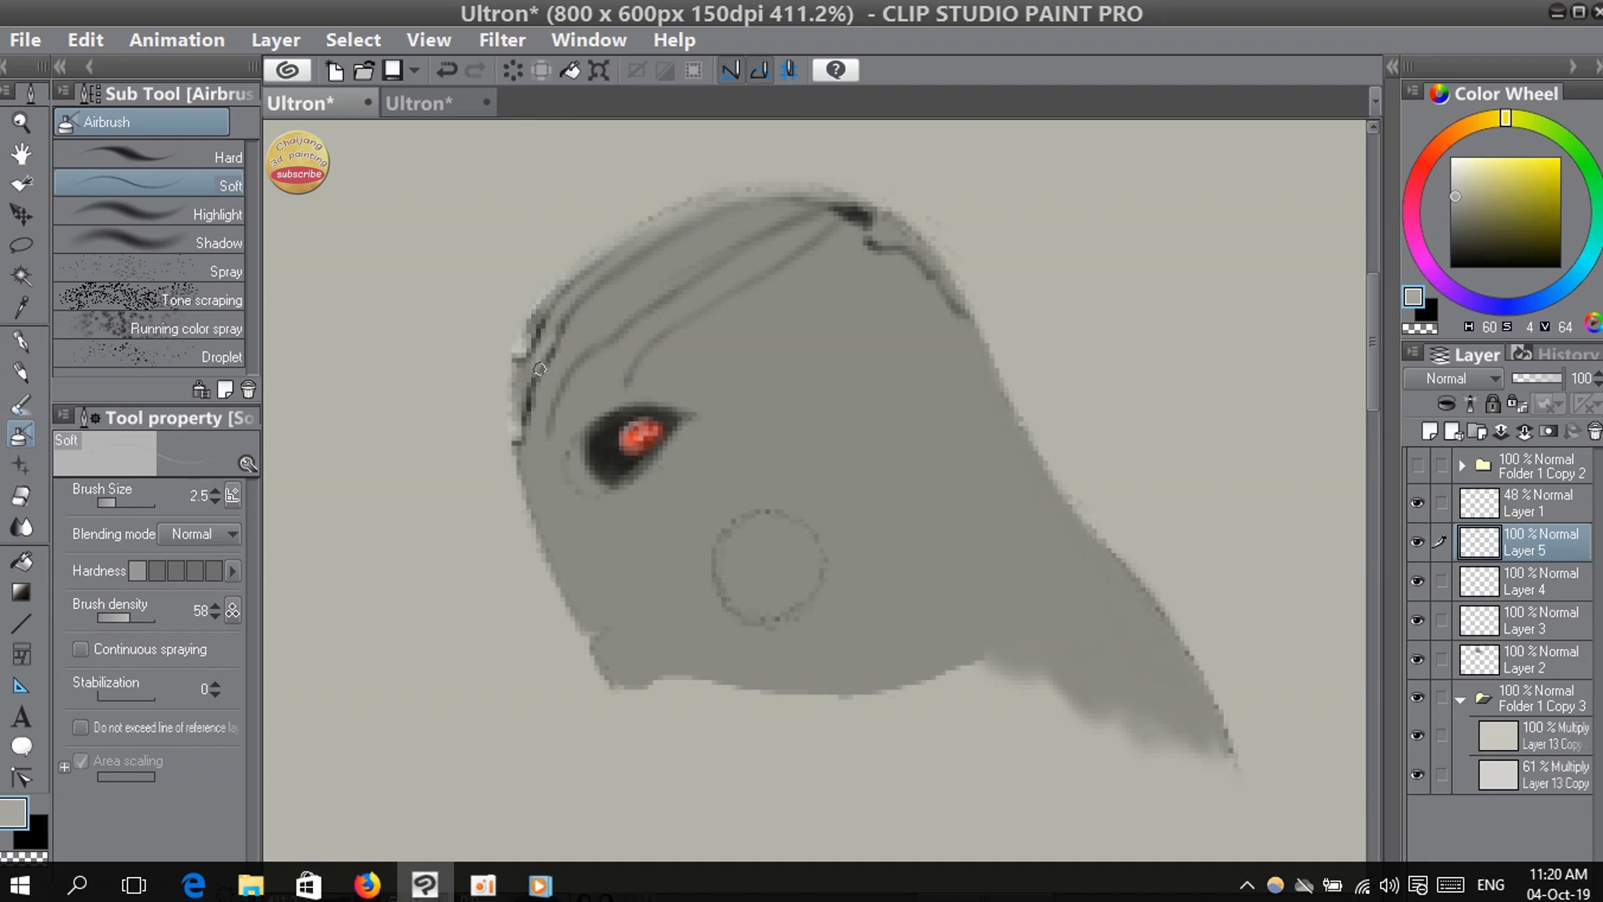
alt+click(519, 391)
- Hide the sketch layer and paint a light rim along the front edge of the forehead
click(1418, 502)
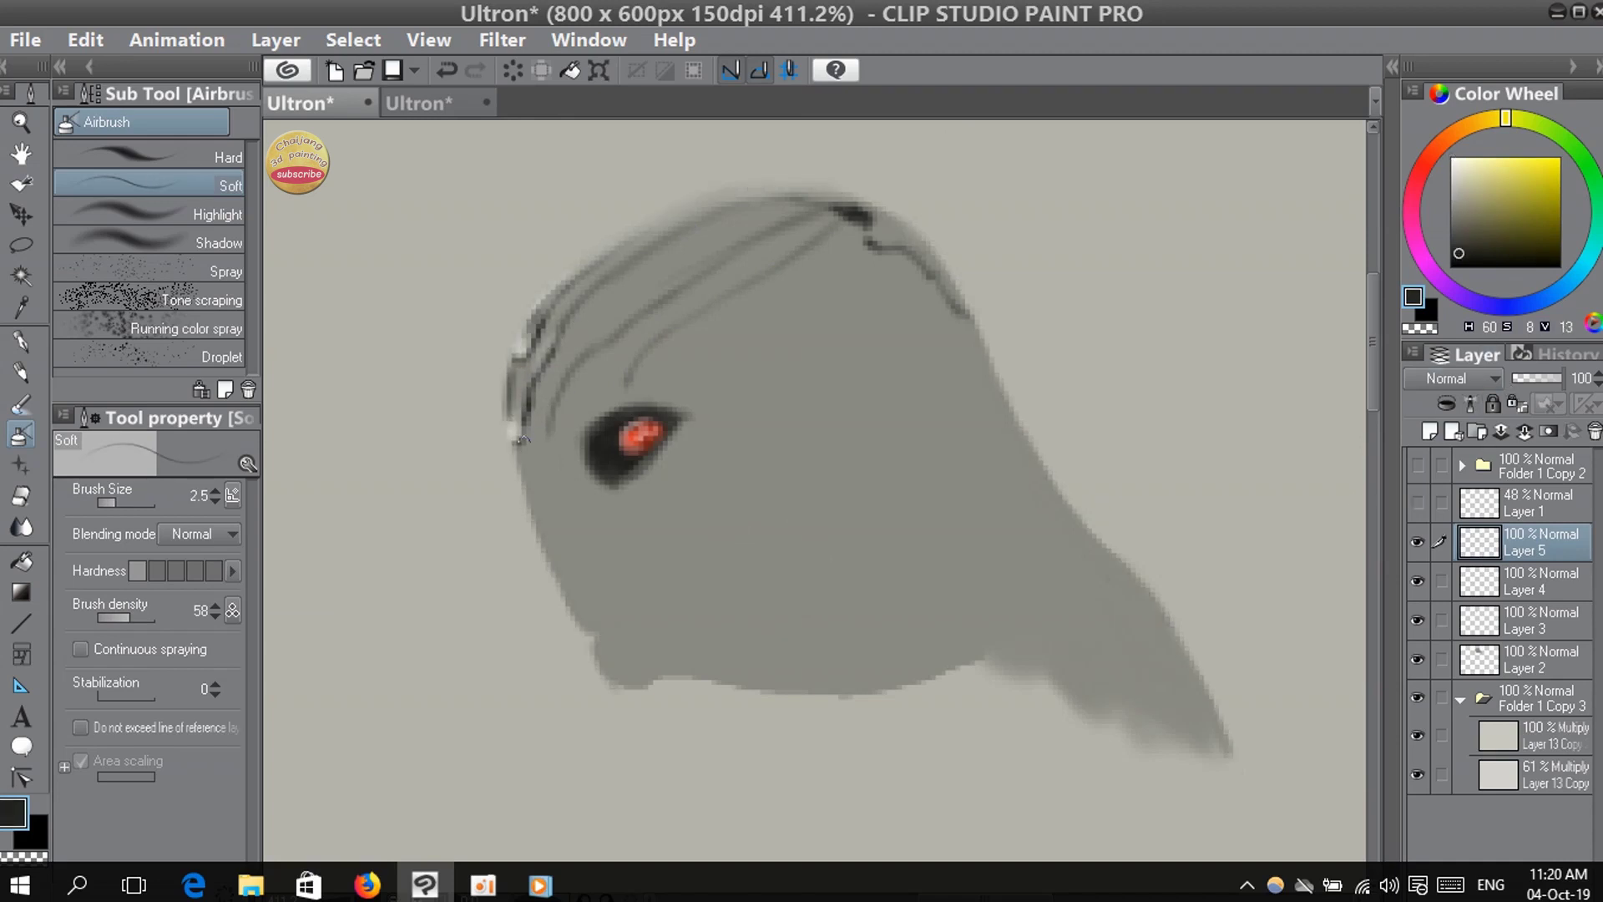
click(1462, 164)
drag(506, 388, 502, 423)
mouse_move(507, 360)
mouse_down()
mouse_move(517, 420)
mouse_move(523, 367)
mouse_up()
- Paint a fine off-white highlight along the forehead groove up toward the crown, with the brush at size 1.5
click(1459, 254)
key([)
click(1458, 168)
click(138, 617)
key(ctrl+z)
key(ctrl+z)
key([)
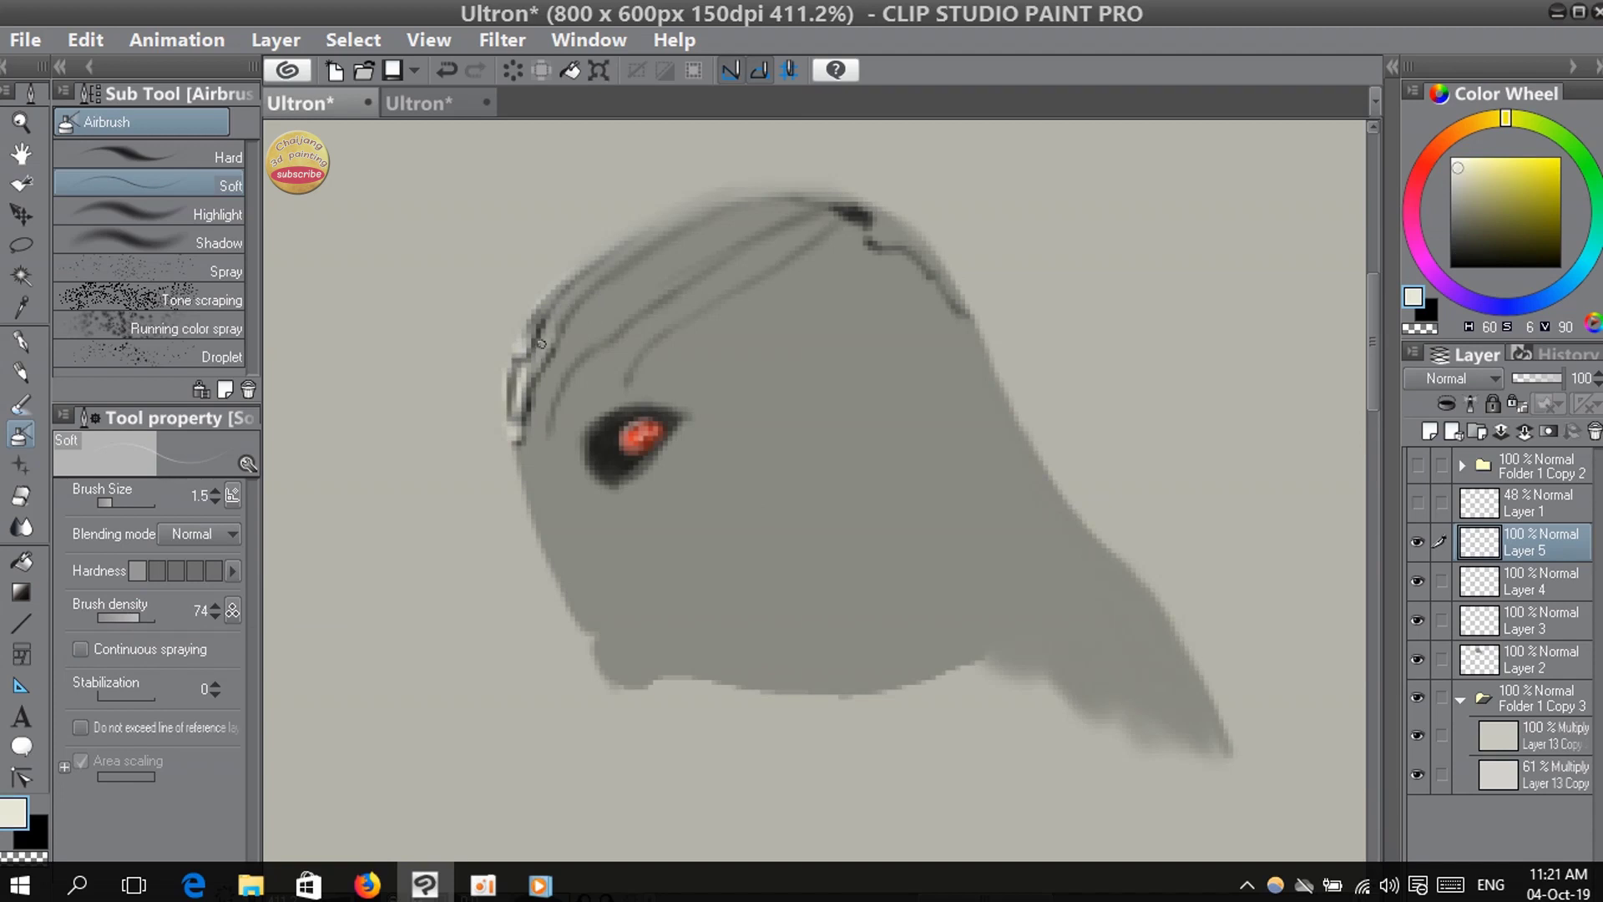
mouse_move(566, 306)
mouse_down()
mouse_move(548, 329)
mouse_move(648, 250)
mouse_up()
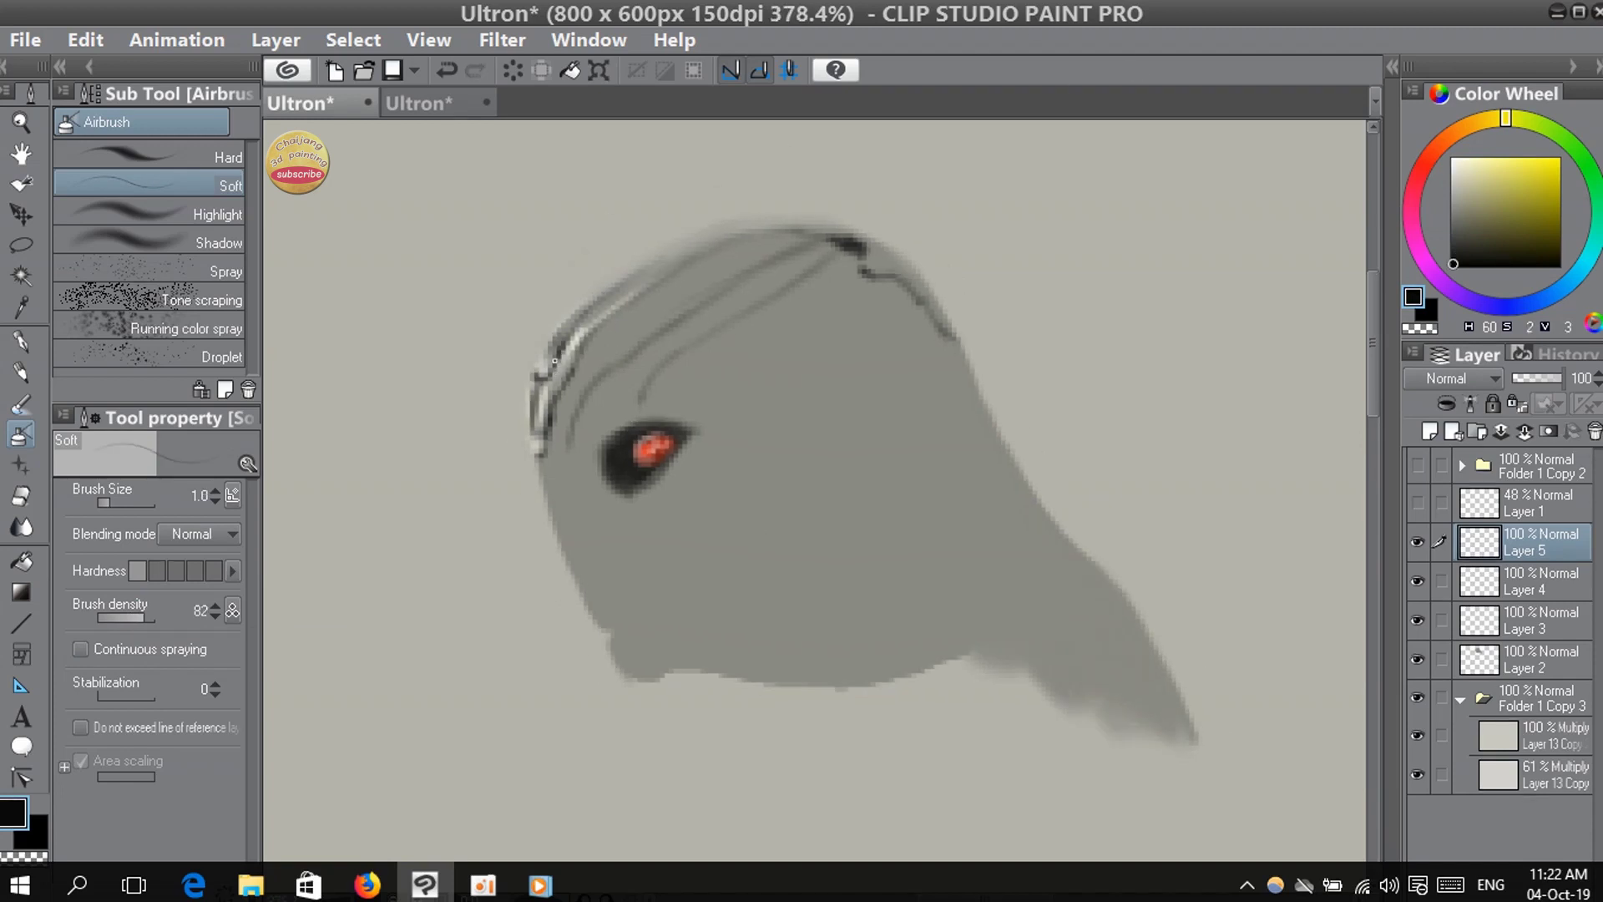
- Refine the small forehead plate with fine white highlights and a near-black shadow along its inner edge
drag(556, 361, 572, 331)
key(ctrl+z)
click(1455, 160)
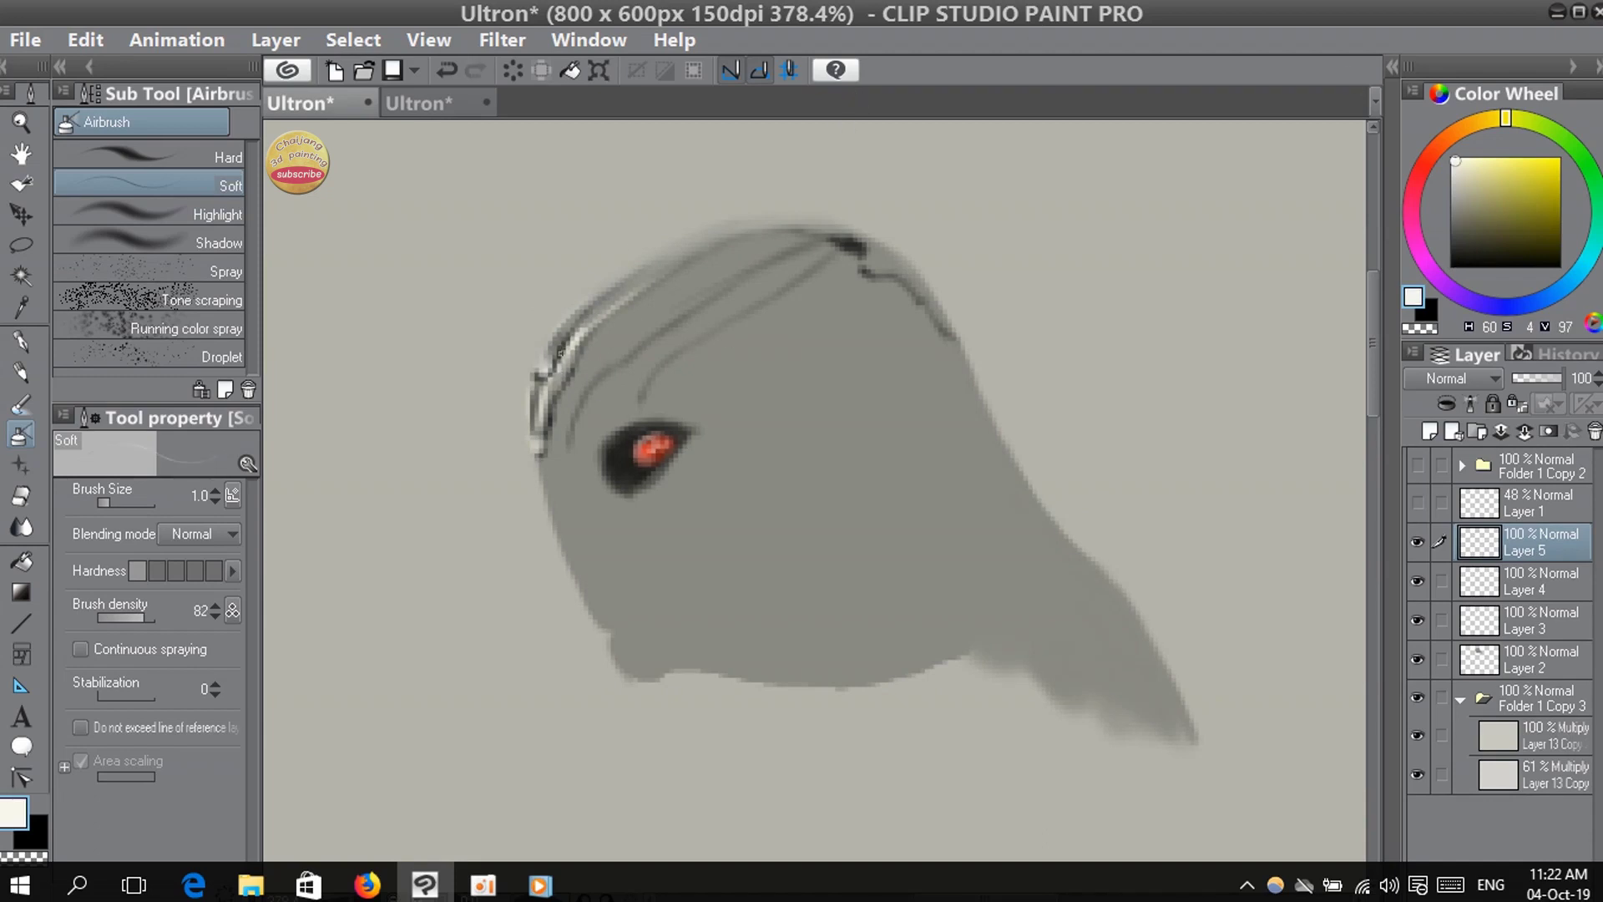
alt+click(585, 358)
alt+click(560, 382)
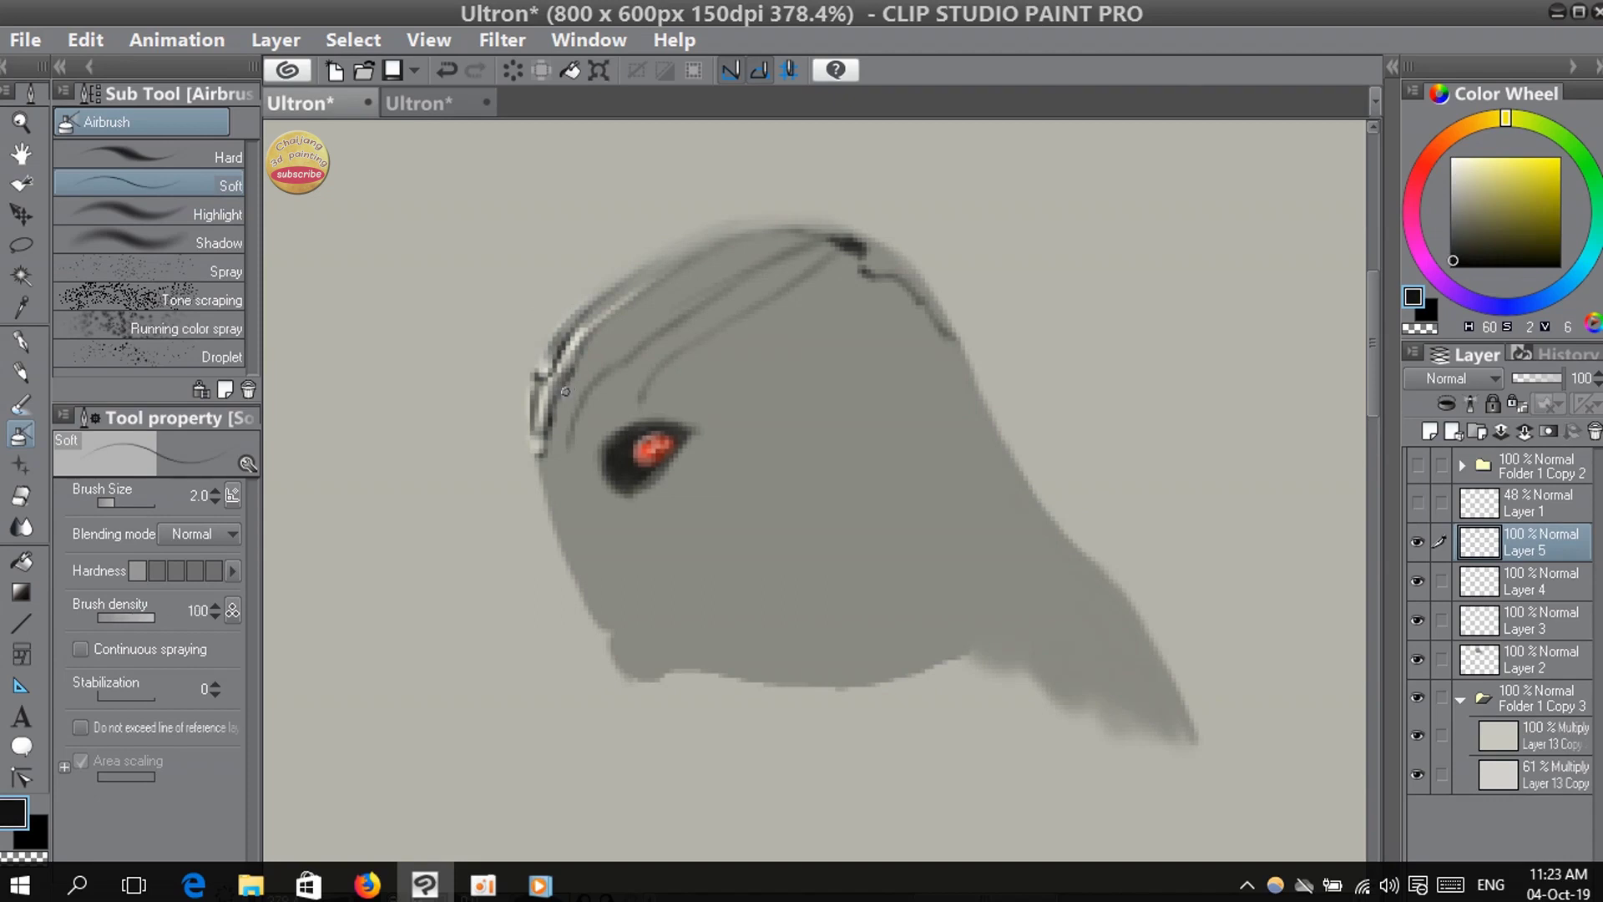
key([)
drag(557, 395, 573, 372)
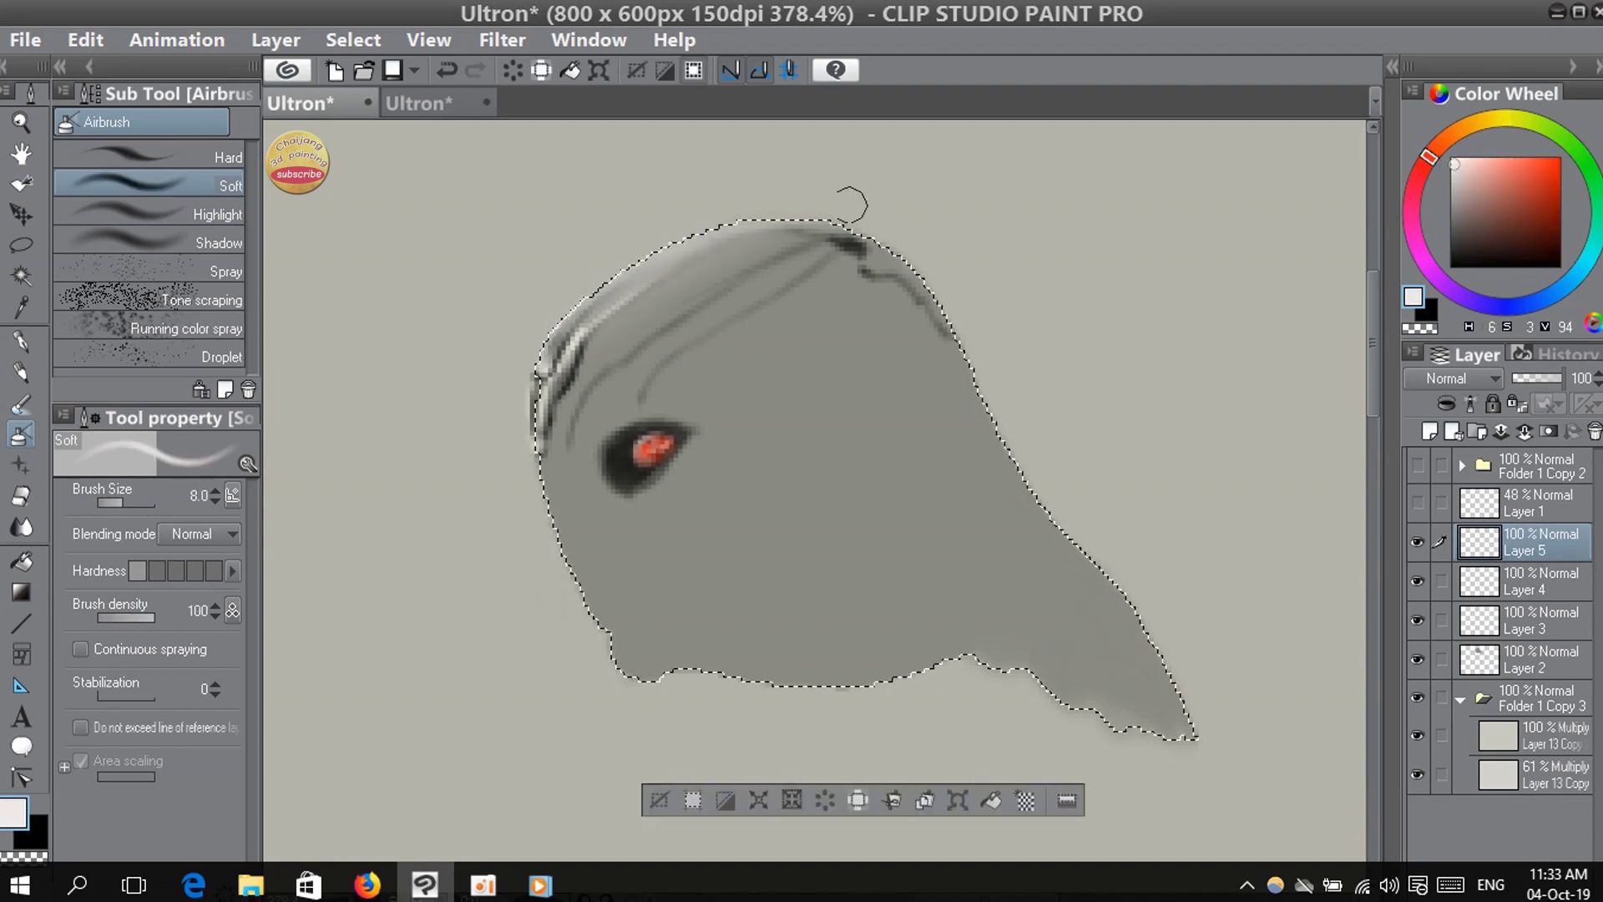
- Airbrush a pale highlight over the crown's peak inside the head selection, deselect, and add a thin dark line along the front crown
drag(843, 225, 793, 236)
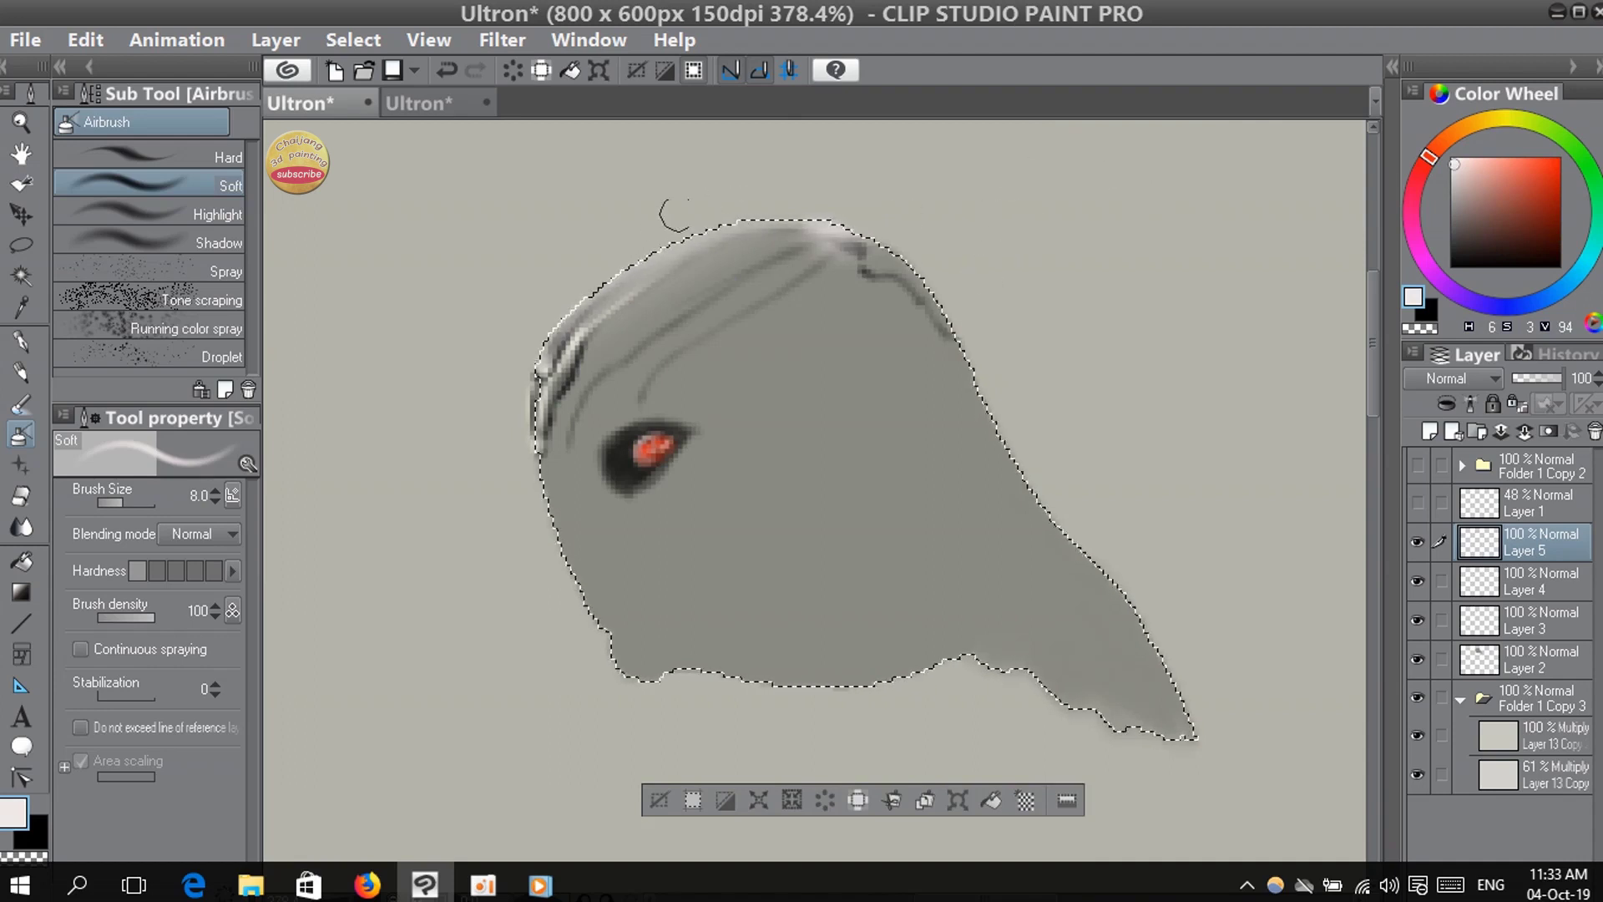
key(ctrl+d)
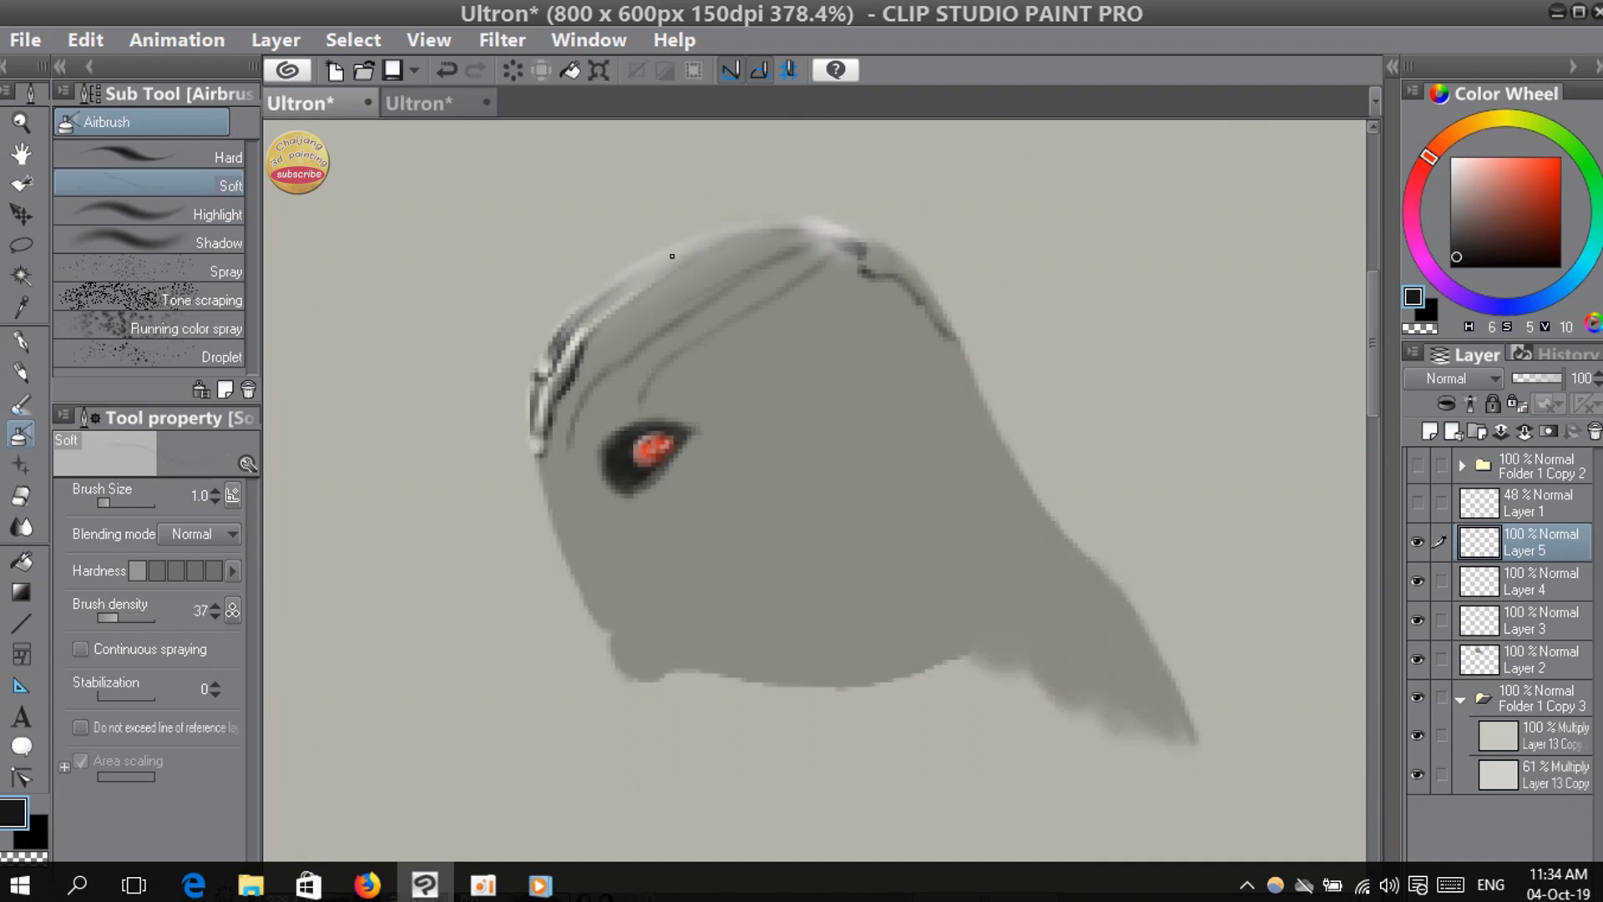
drag(619, 286, 692, 245)
- Airbrush a soft off-white highlight beside the dark crown line at brush size 2.5 and density 41
click(1489, 118)
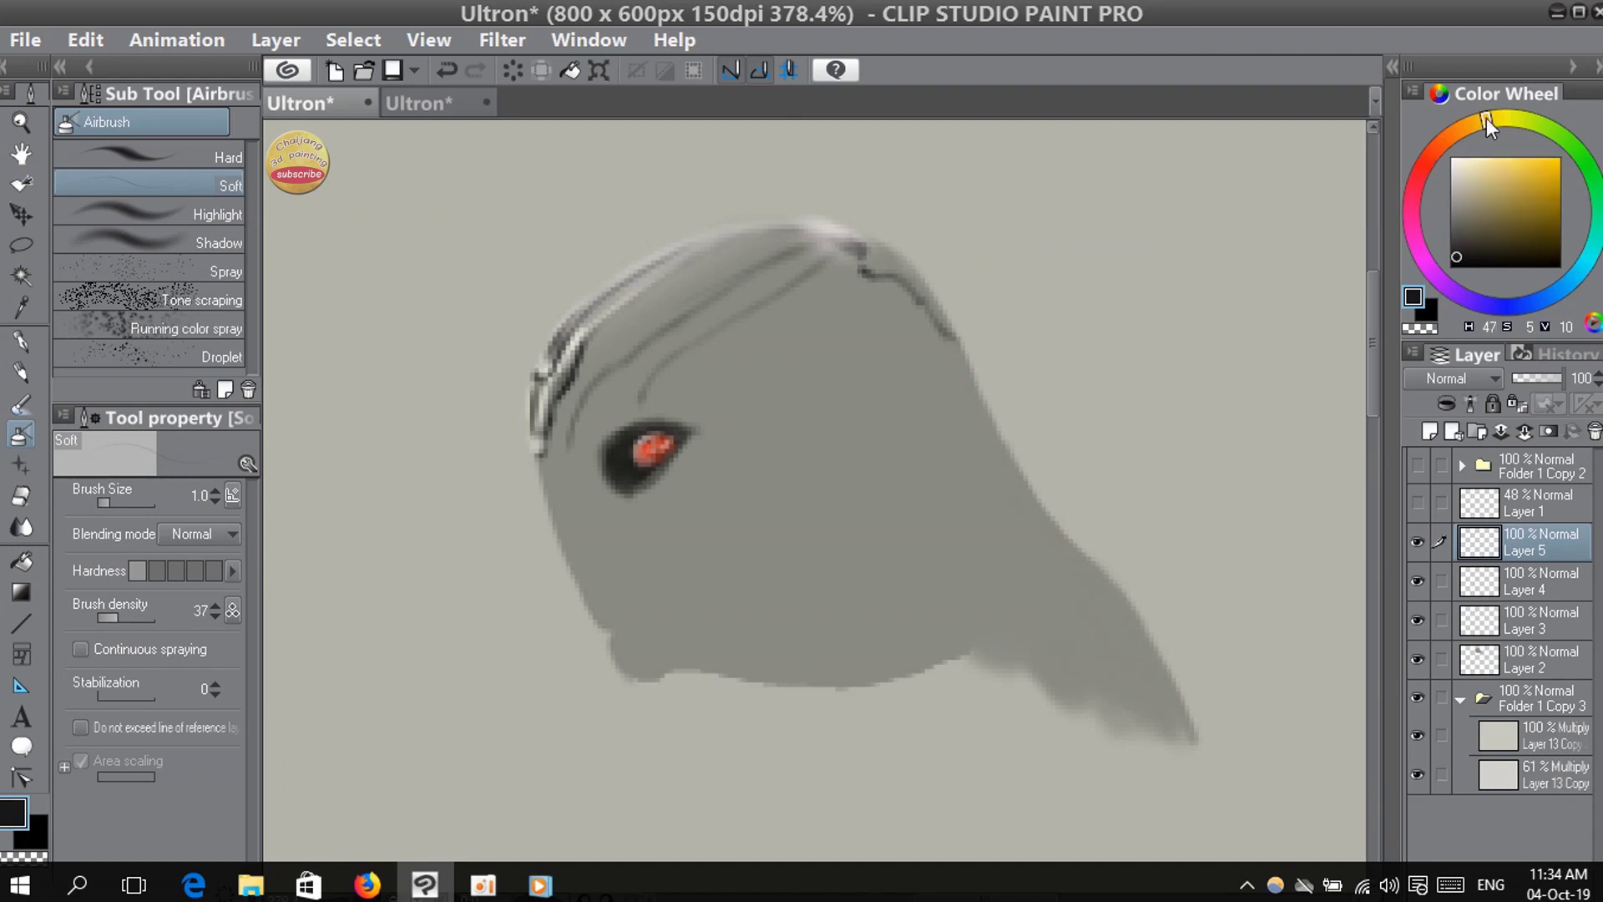
click(1453, 162)
click(107, 502)
click(121, 618)
drag(603, 305, 700, 239)
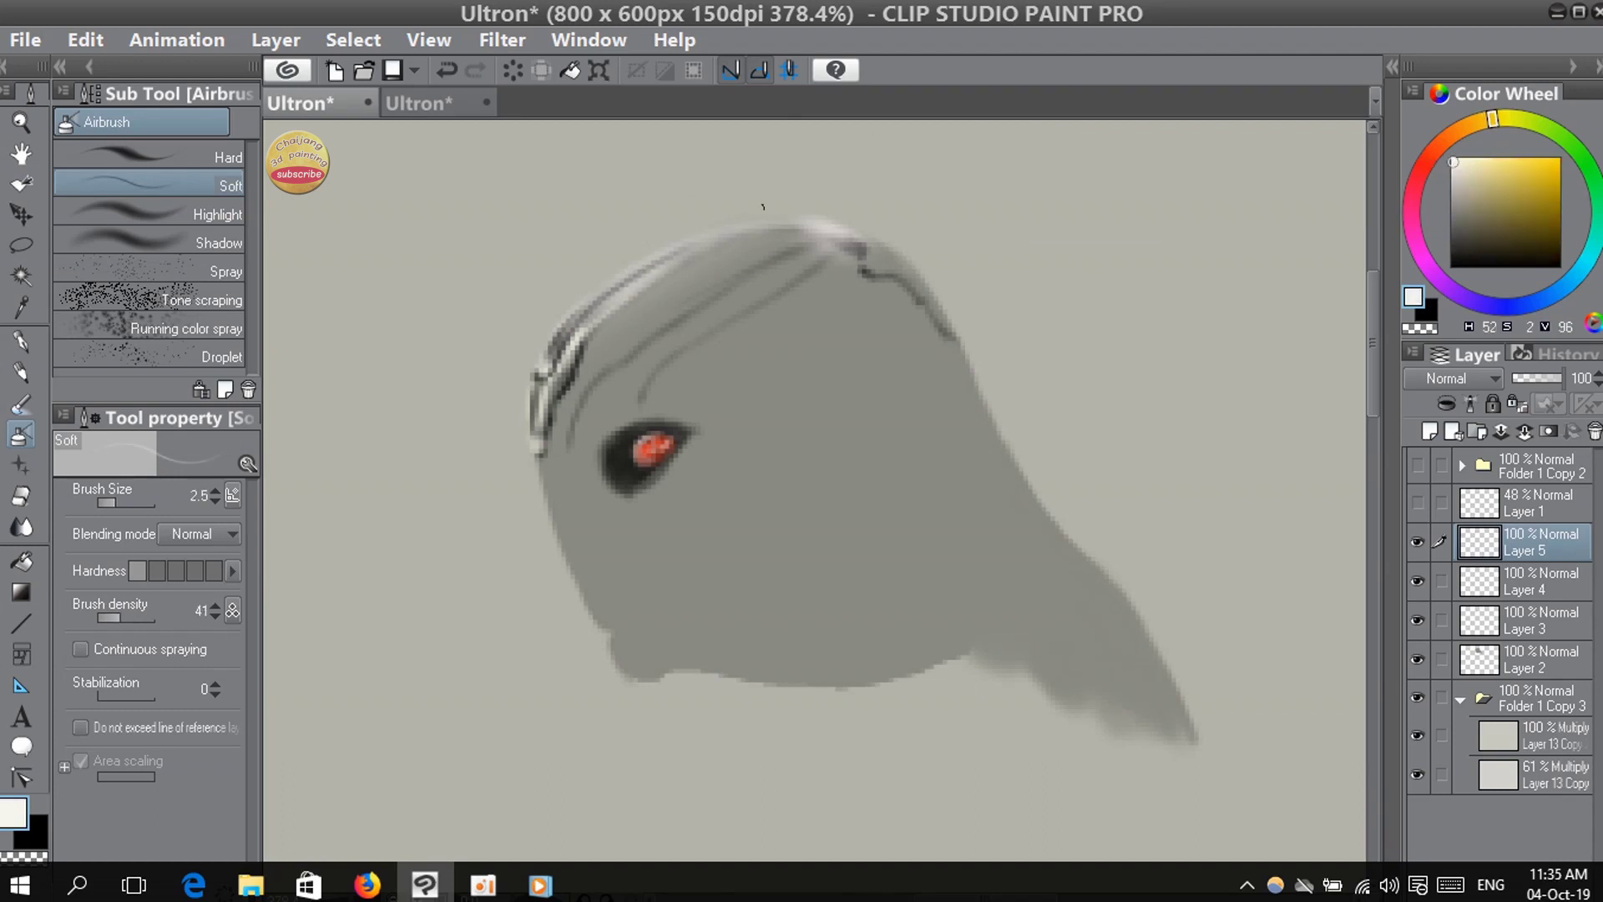
- Brighten the outer rim of the crown up to its peak with the brush at size 2 and density 88
key([)
click(147, 616)
mouse_move(620, 273)
mouse_down()
mouse_move(578, 305)
mouse_move(657, 251)
mouse_move(789, 218)
mouse_up()
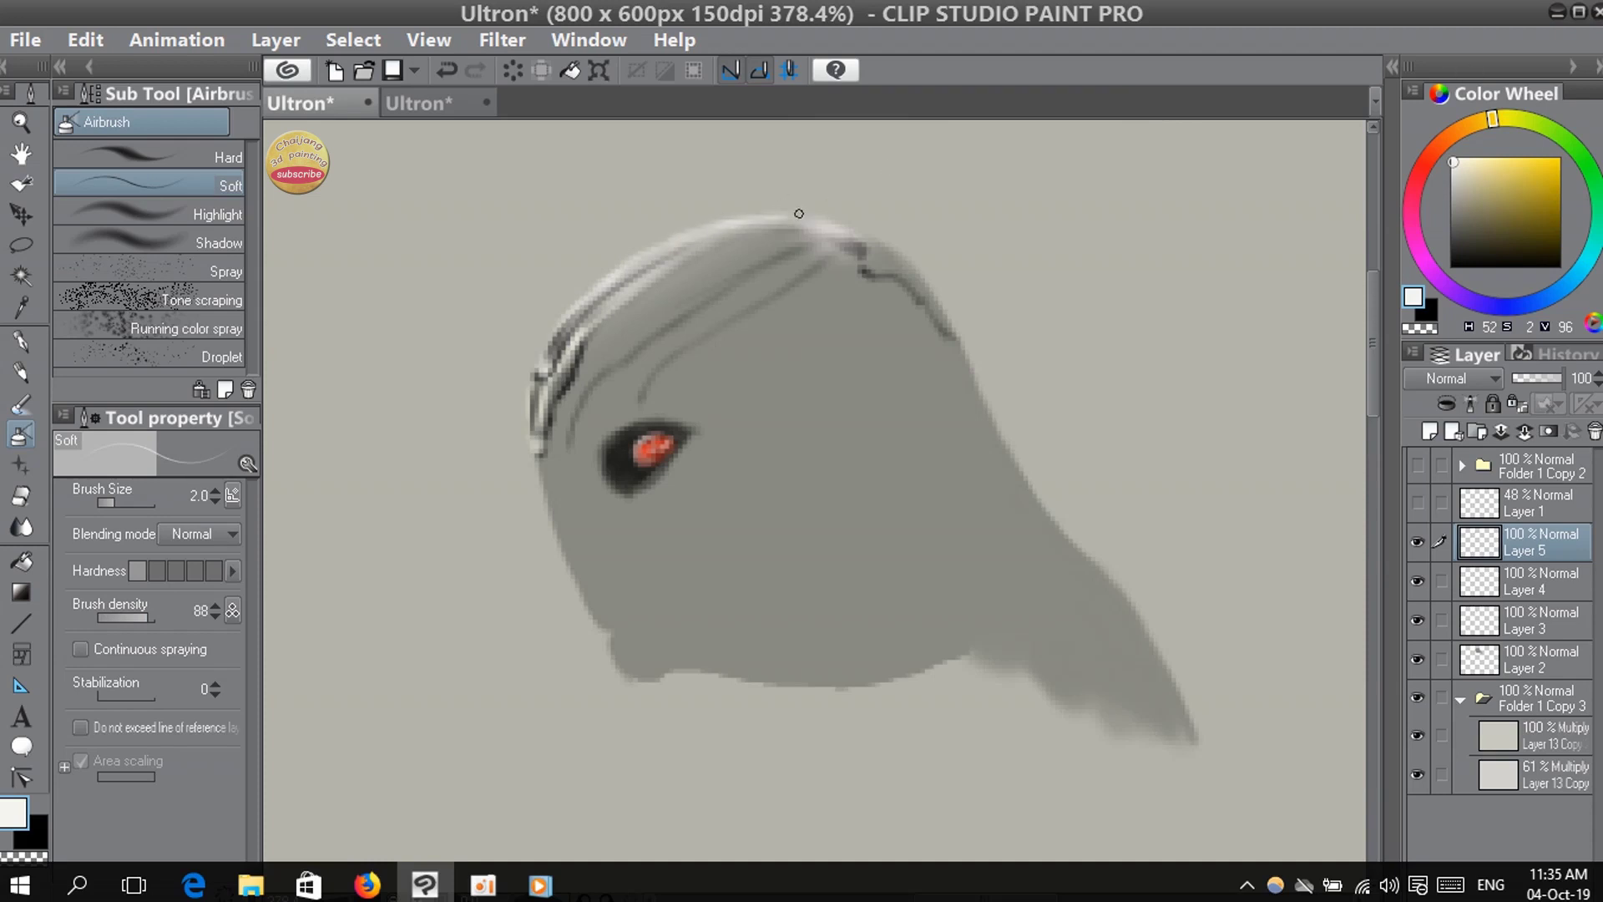
- Undo the last stroke and darken the line over the crown's peak with near-black at brush size 1.5
key(ctrl+z)
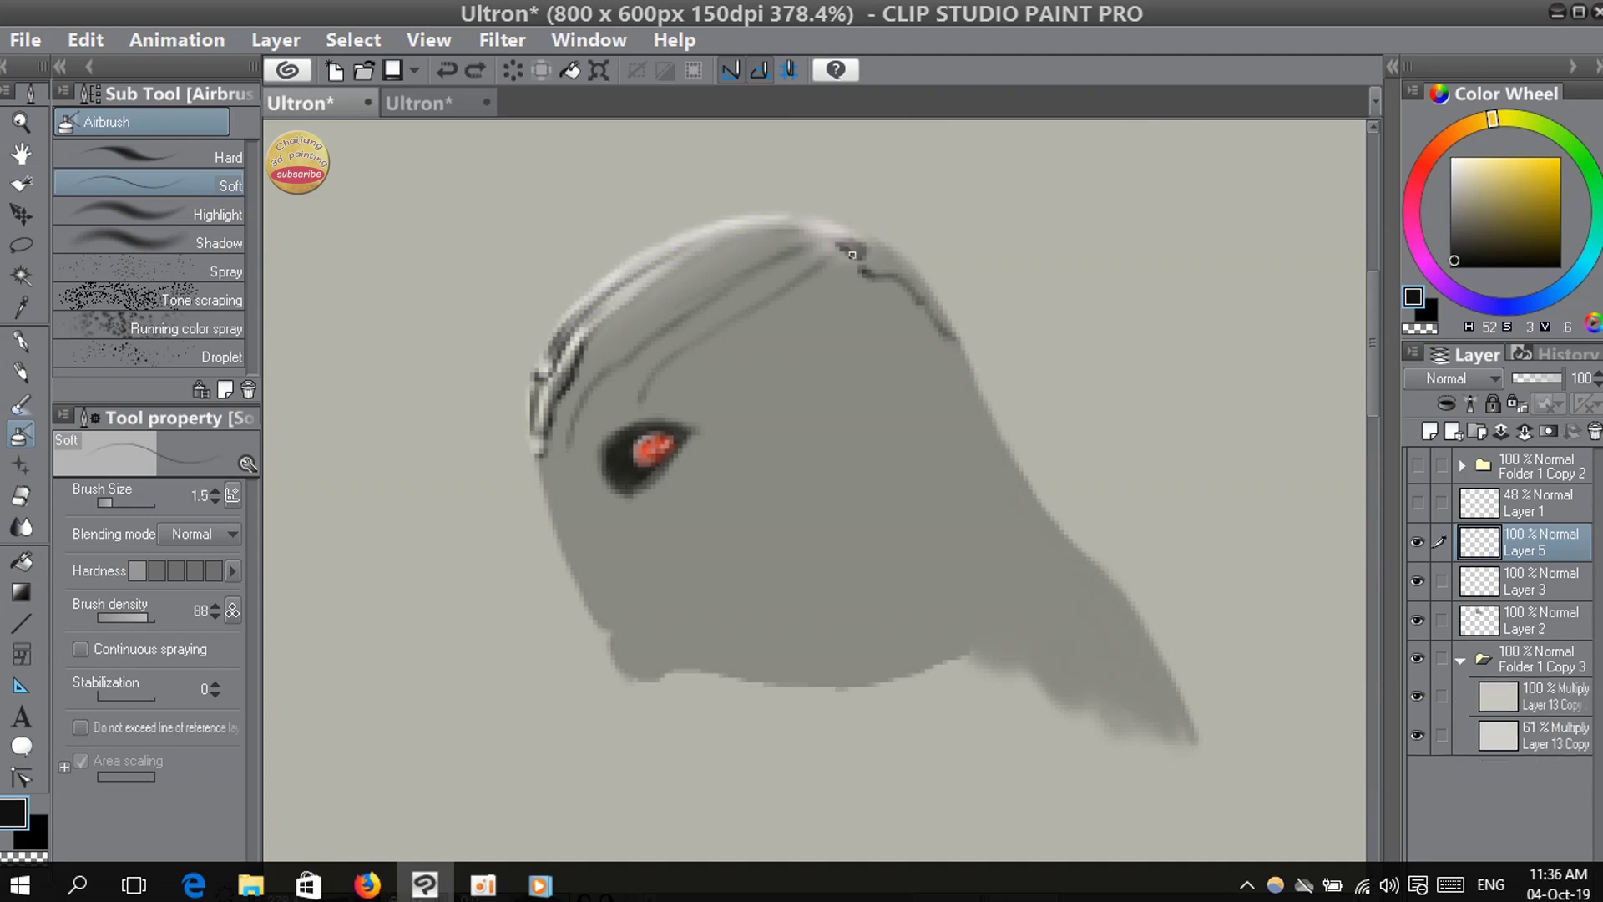
mouse_move(852, 255)
mouse_down()
mouse_move(864, 249)
mouse_move(822, 234)
mouse_move(842, 232)
mouse_up()
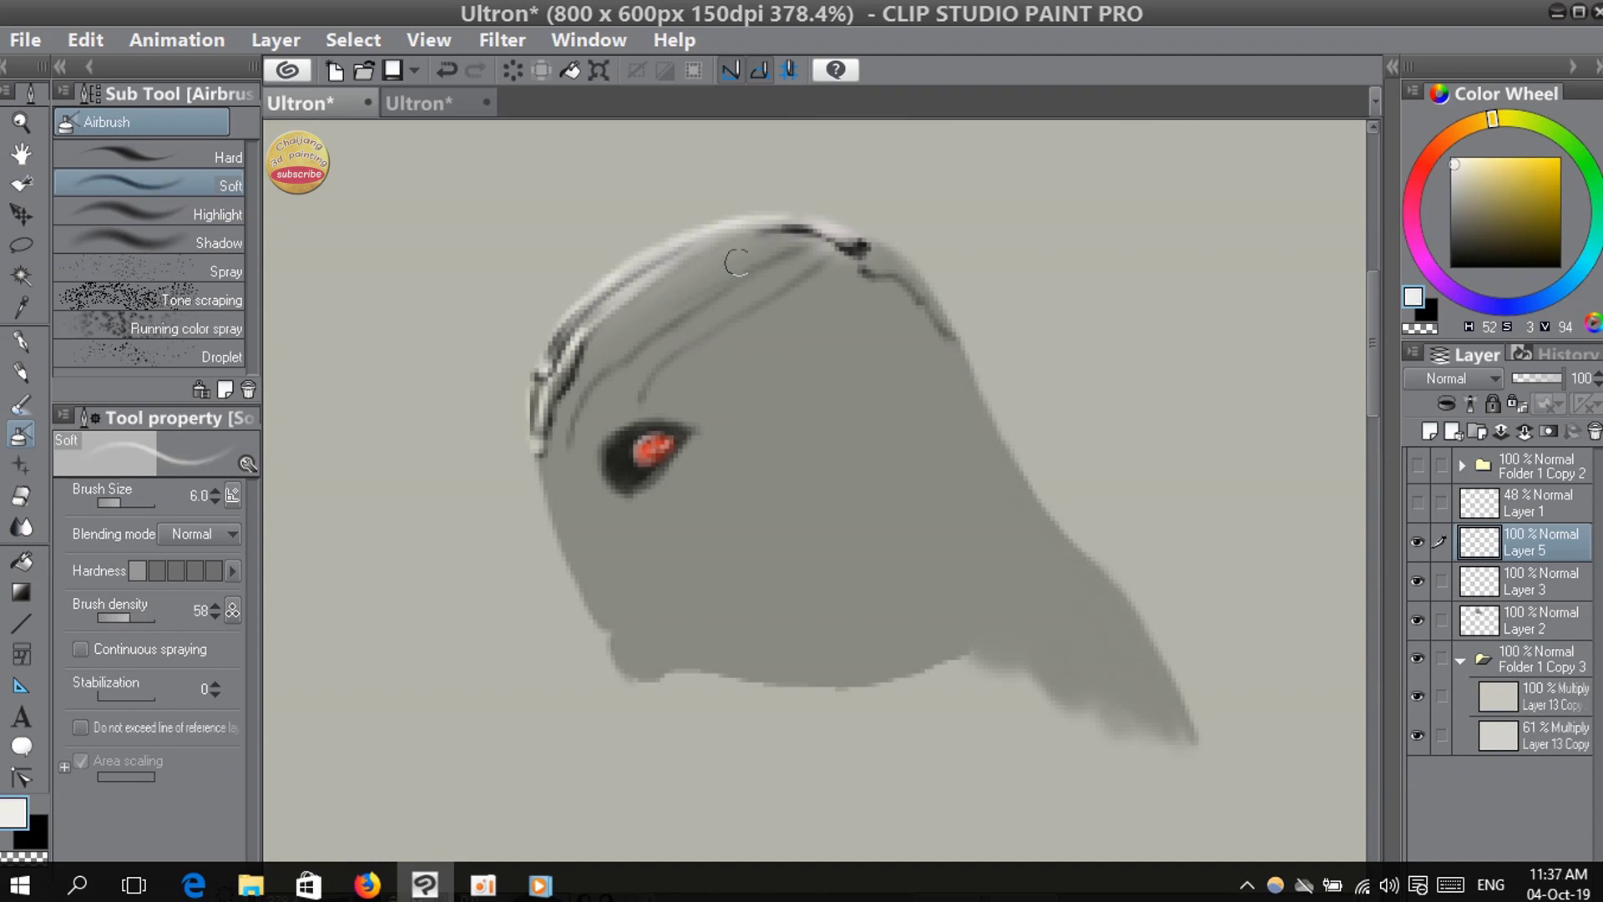
- Airbrush an off-white highlight over the band below the crown line and add a fine streak at size 1.5 and density 100
key([)
key([)
key([)
key([)
key([)
drag(793, 240, 739, 257)
mouse_move(781, 244)
mouse_down()
mouse_move(712, 264)
mouse_move(614, 344)
mouse_up()
drag(725, 268, 602, 338)
key(bracketleft)
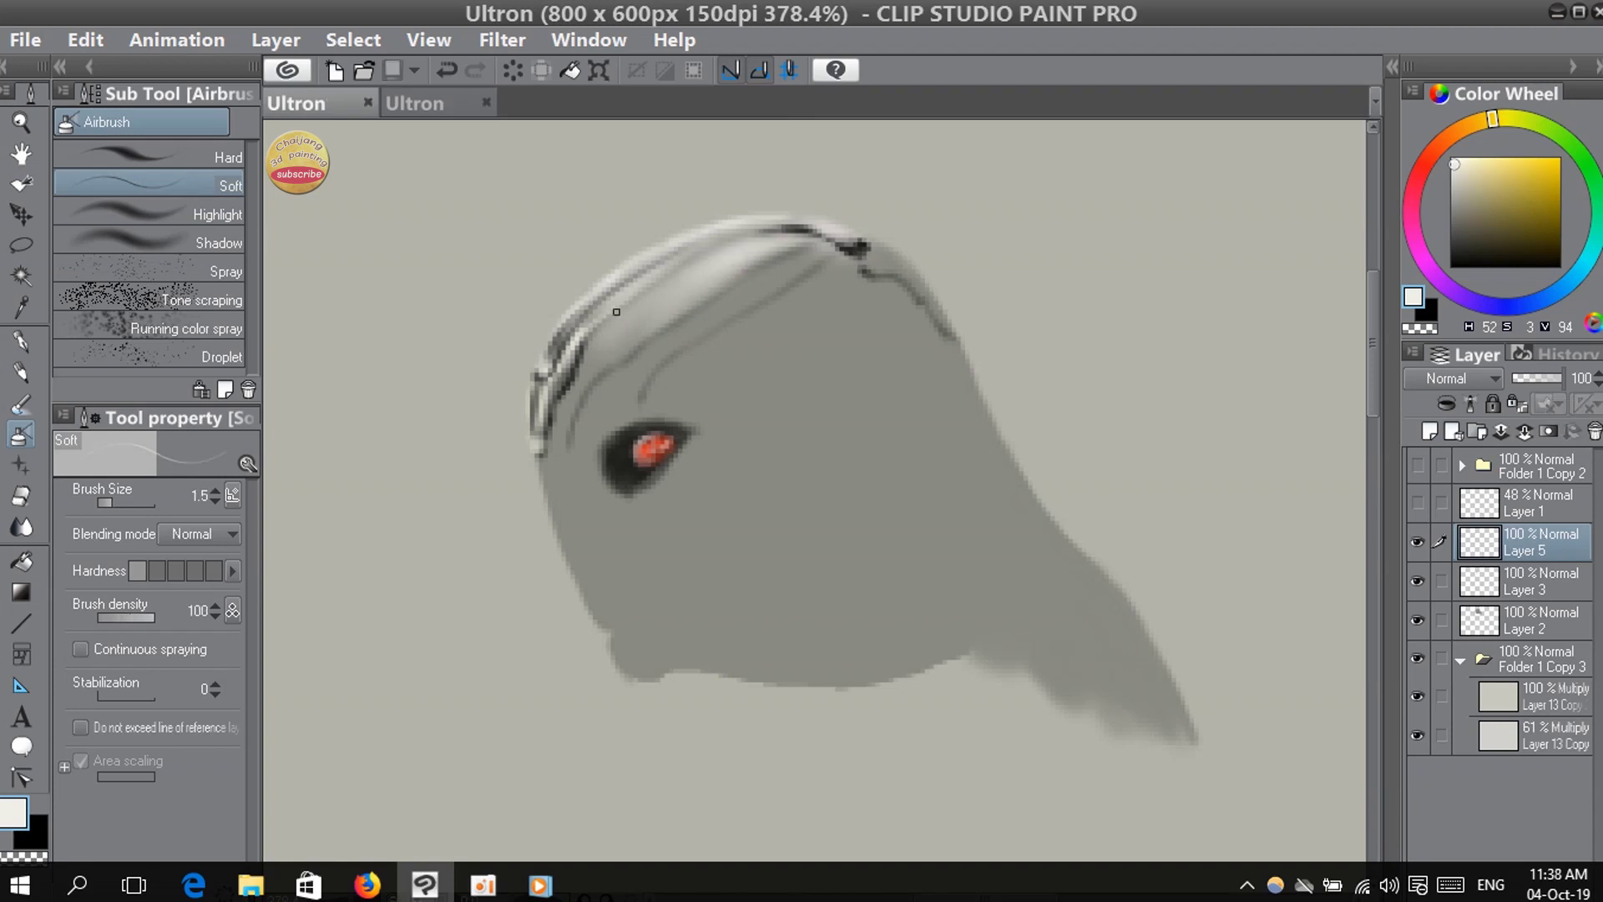
mouse_move(603, 318)
mouse_down()
mouse_move(736, 228)
mouse_move(959, 146)
mouse_move(766, 201)
mouse_move(661, 268)
mouse_move(708, 238)
mouse_move(628, 316)
mouse_up()
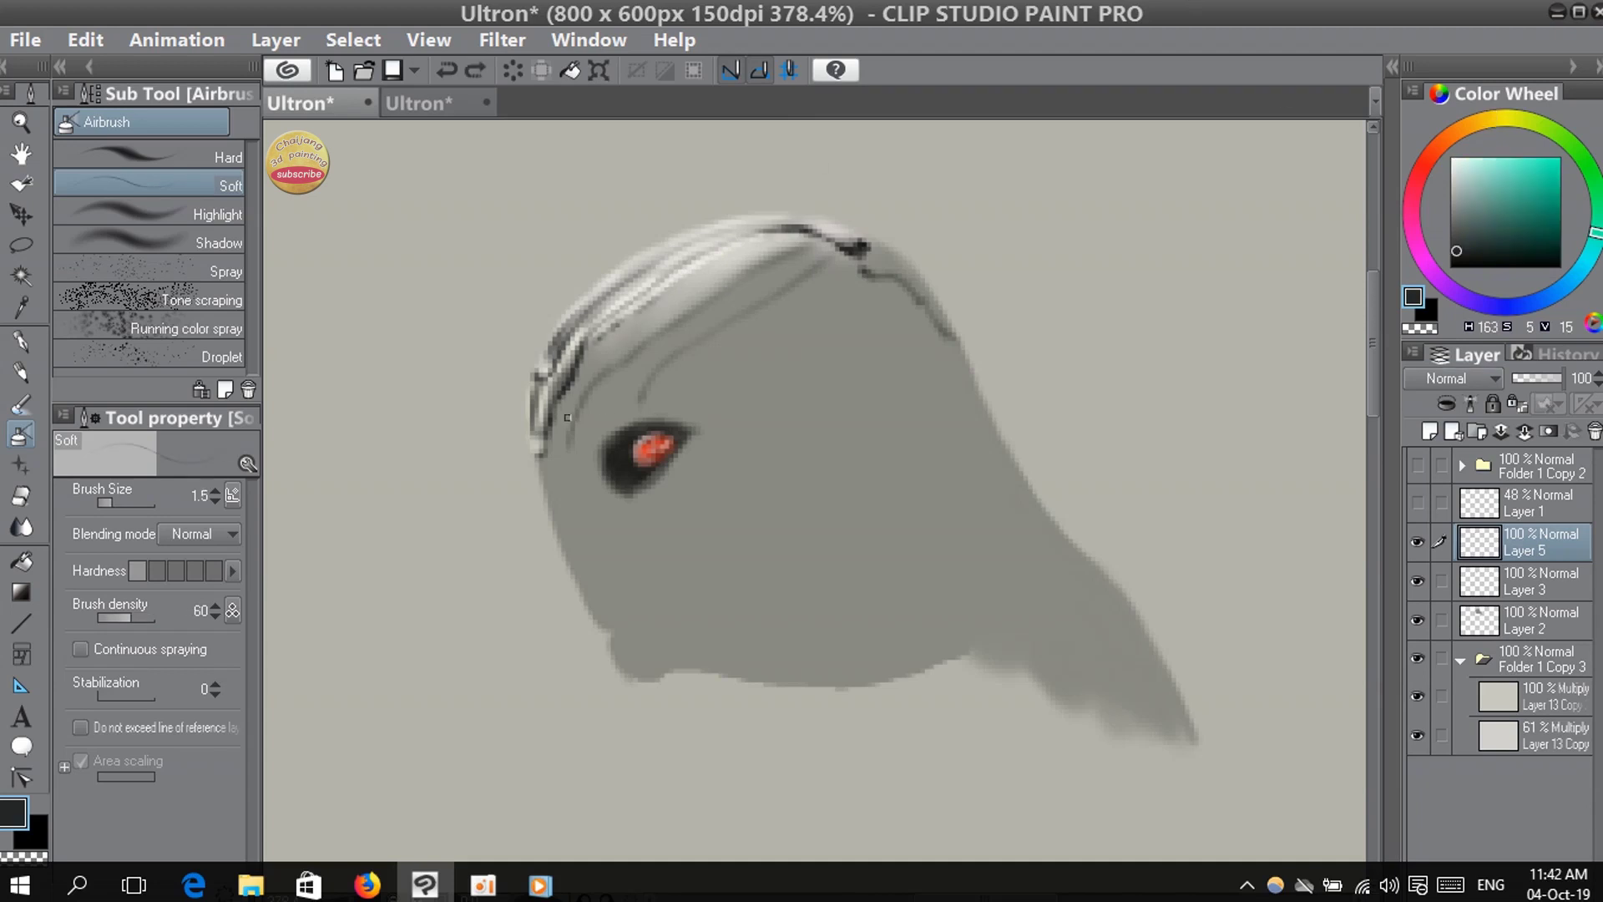
- Detail the front end of the crown band with fine dark strokes and small white accents at density 60
mouse_move(561, 441)
mouse_down()
mouse_move(592, 362)
mouse_move(632, 331)
mouse_up()
key(bracketleft)
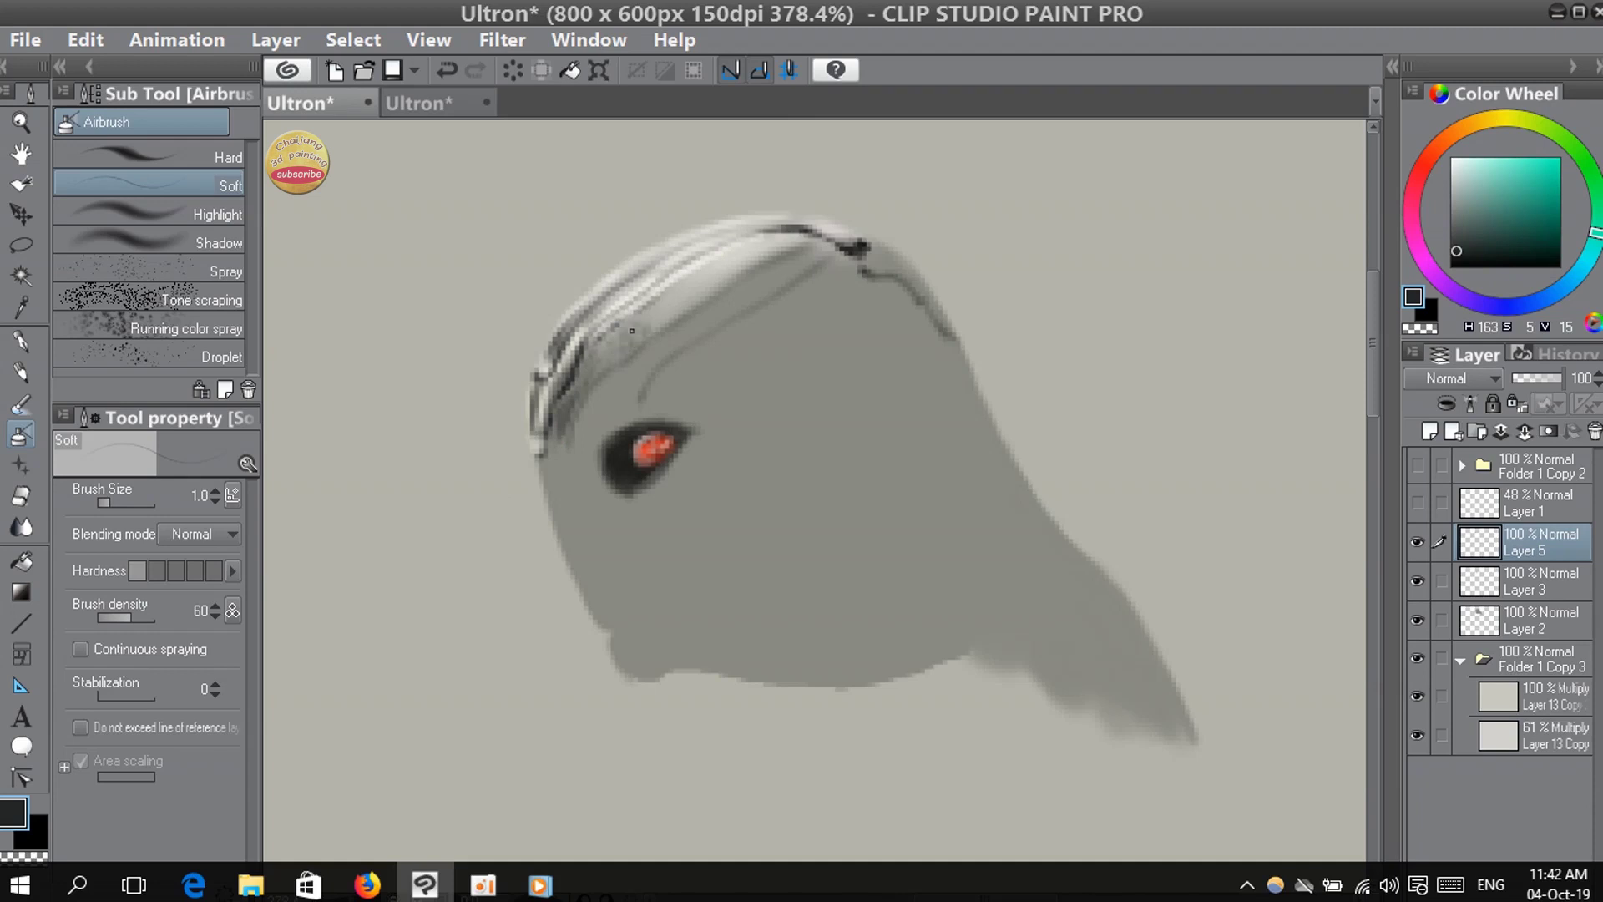
click(1455, 160)
key(bracketright)
key(bracketright)
drag(566, 430, 559, 408)
click(1464, 224)
key(bracketleft)
click(1457, 160)
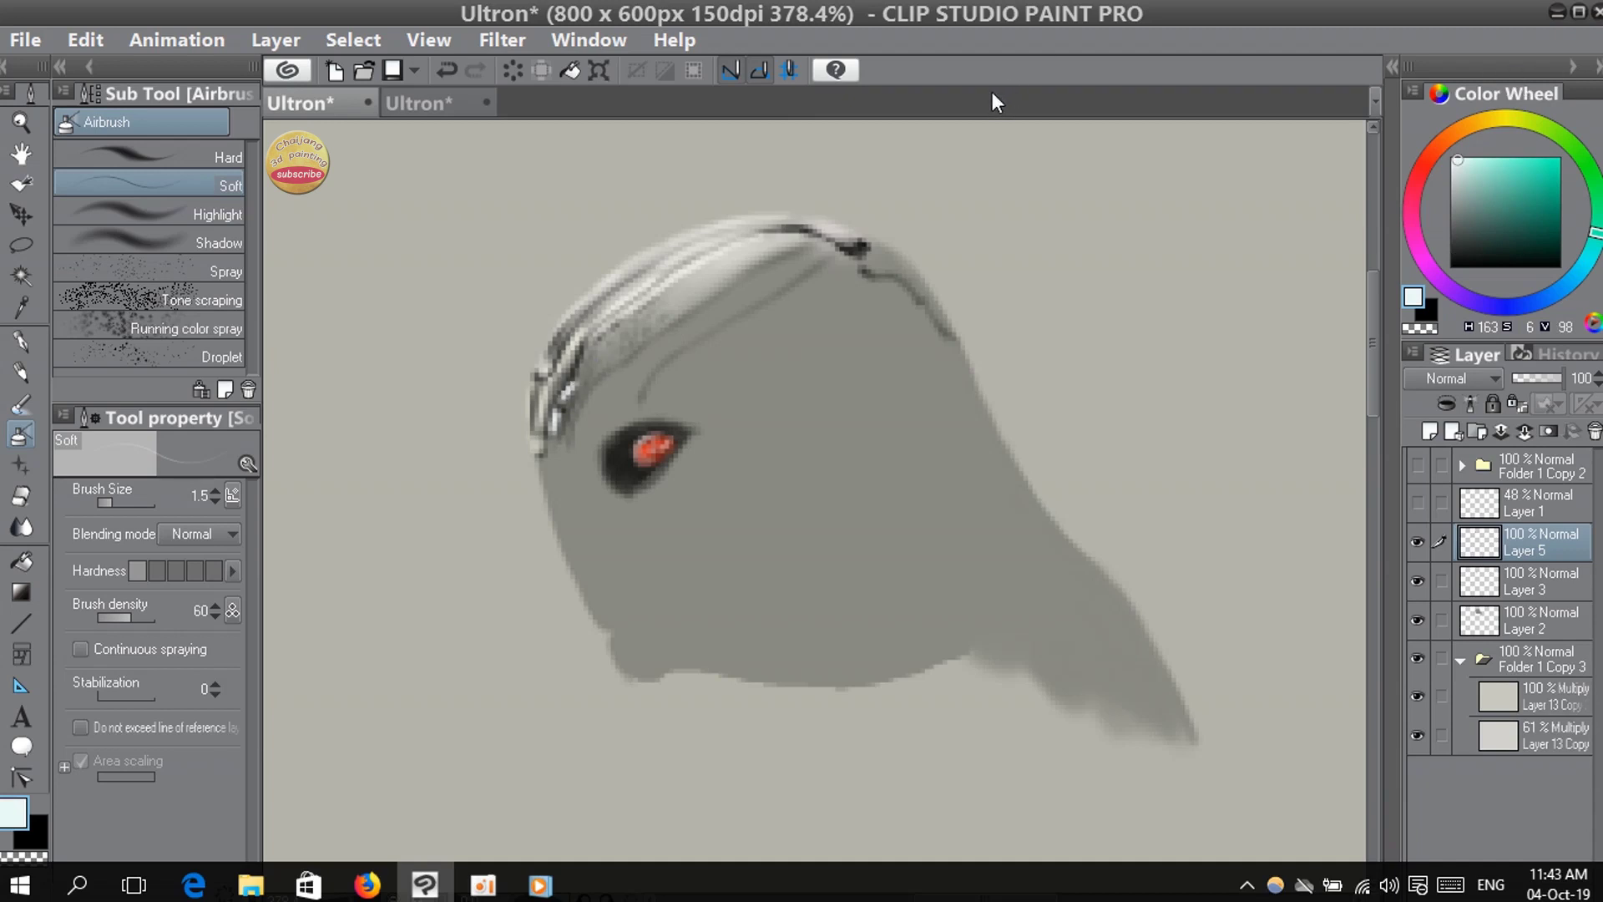
click(1458, 256)
key(bracketleft)
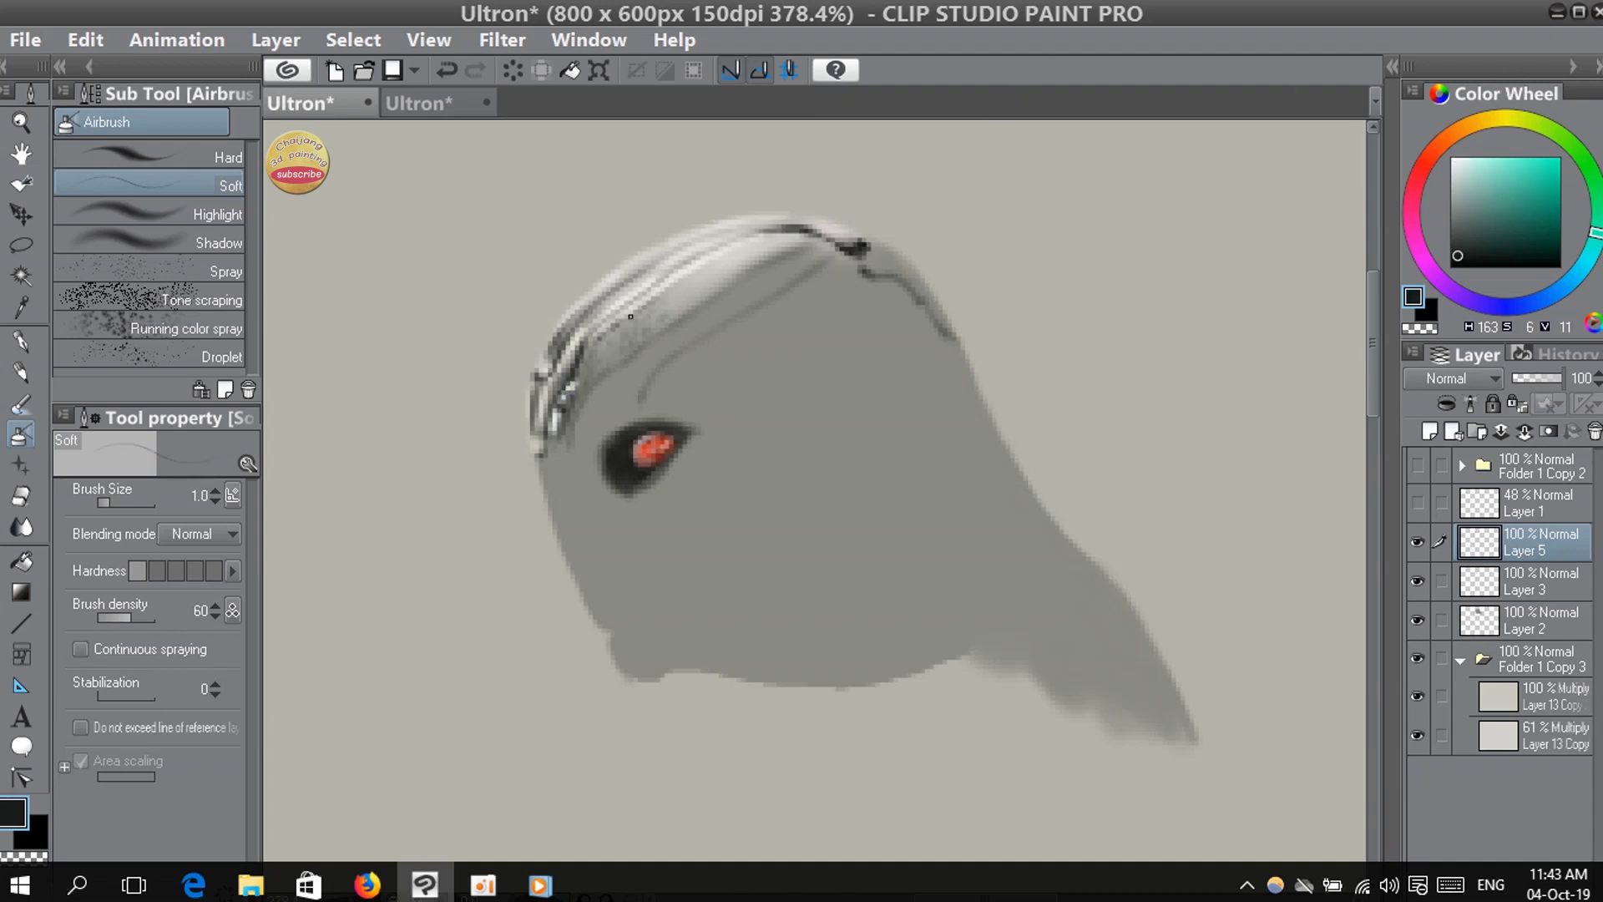
- Paint a bold near-black line along the band's lower edge from the forehead to the crown's peak at size 2 and density 100
alt+click(584, 377)
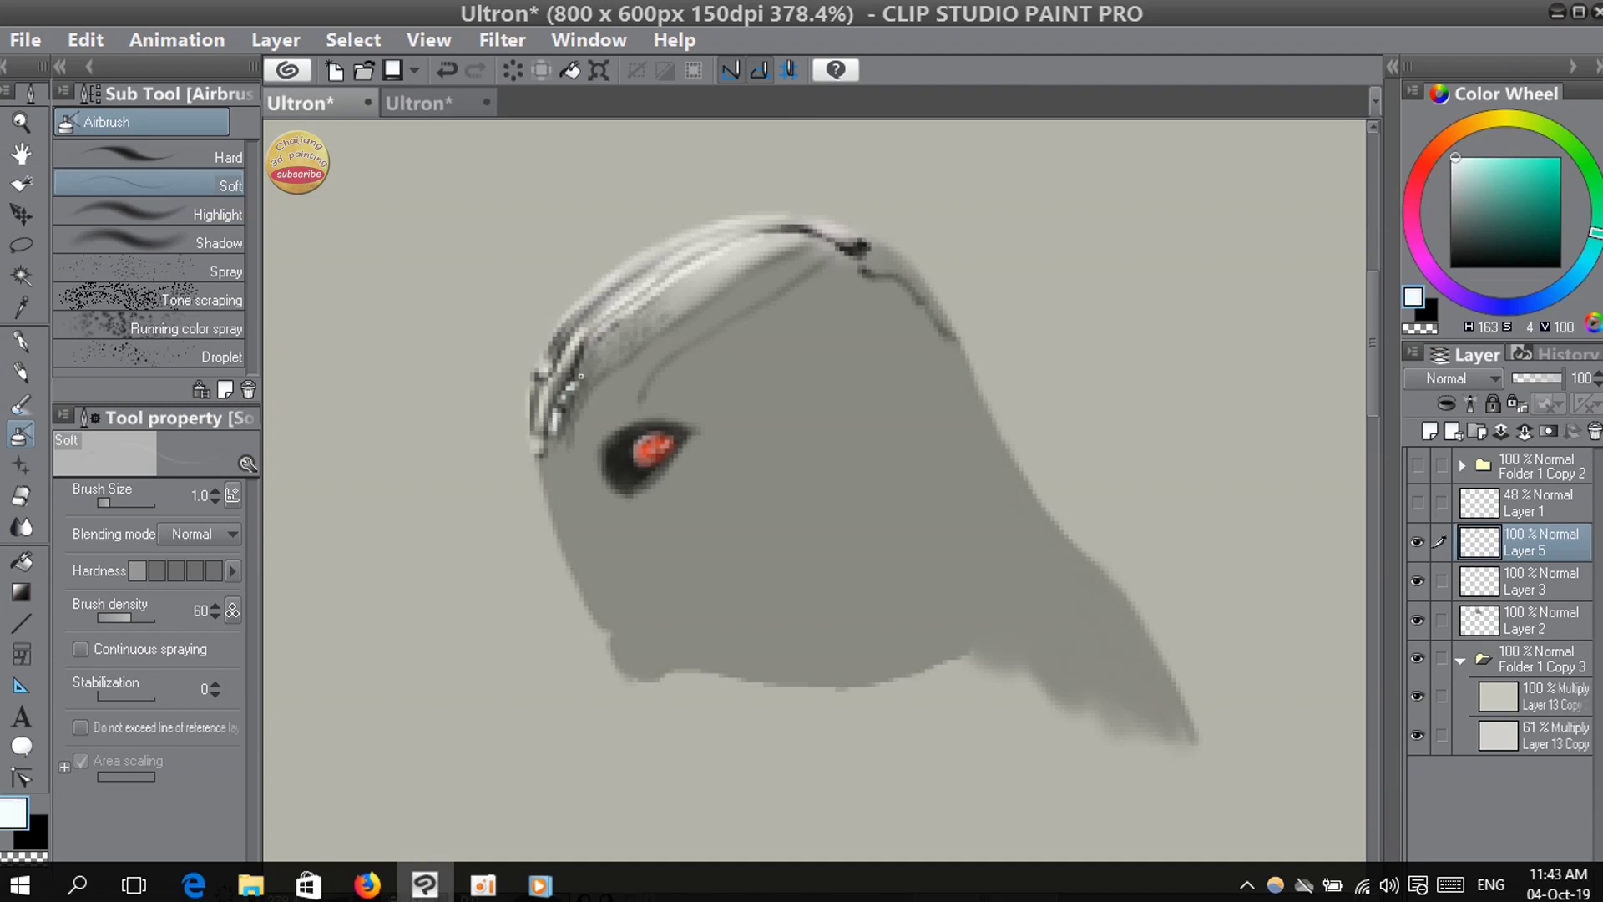
key(bracketright)
click(1454, 264)
key(bracketright)
mouse_move(574, 427)
mouse_down()
mouse_move(668, 327)
mouse_move(808, 240)
mouse_up()
key(ctrl+bracketright)
key(ctrl+bracketright)
key(ctrl+bracketright)
key(ctrl+bracketright)
key(bracketleft)
drag(539, 497, 548, 487)
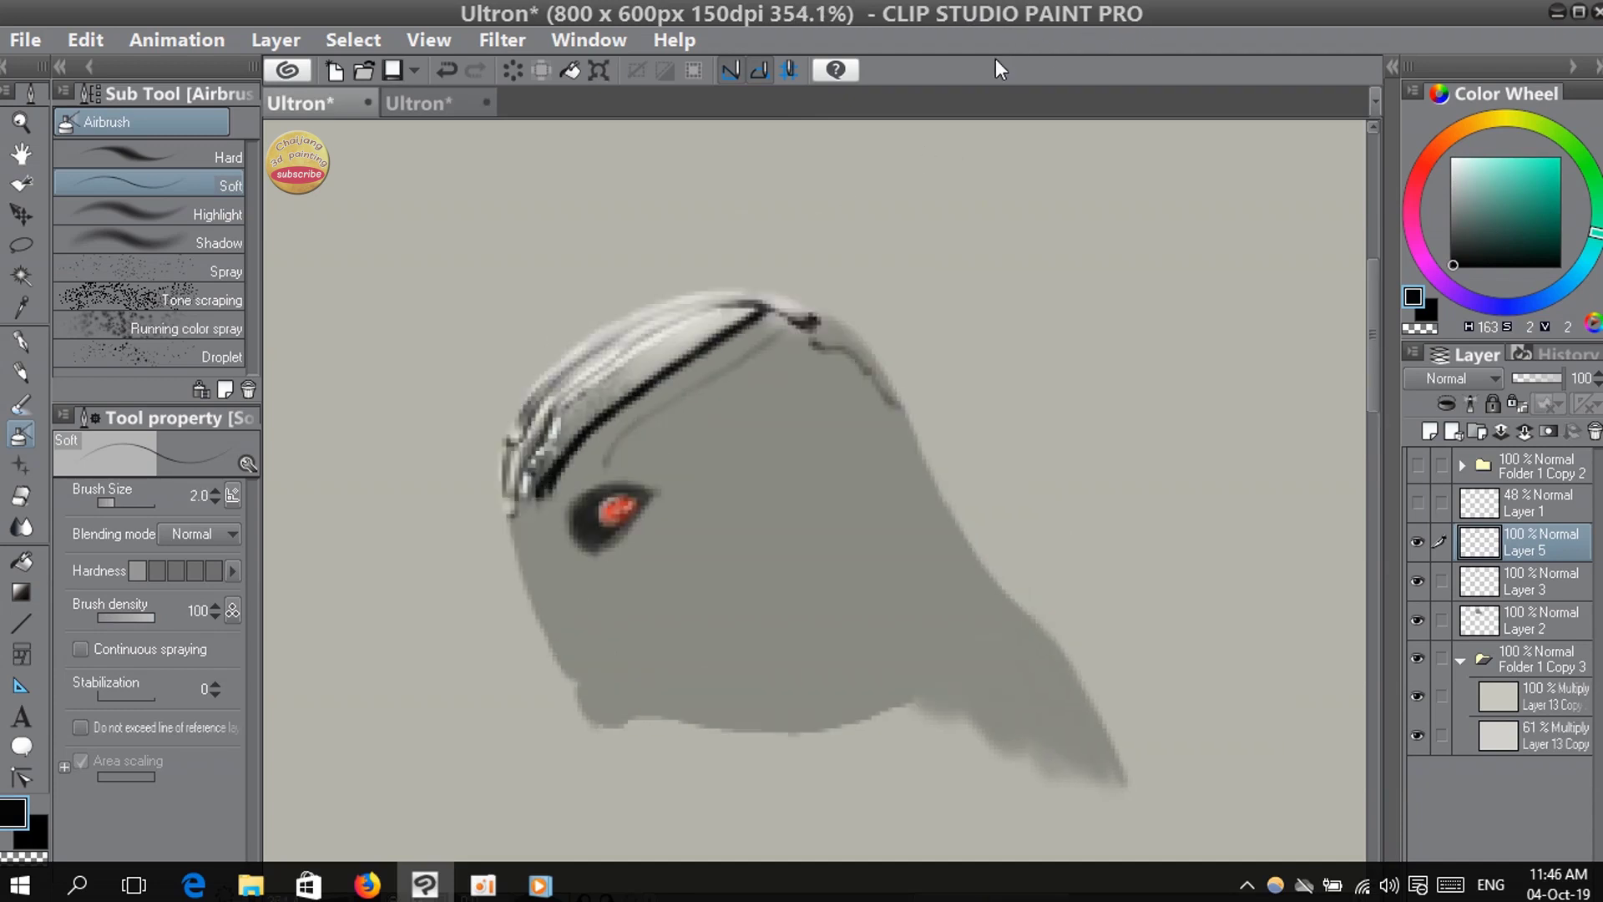
- Erase part of the black band line's middle and repaint its lower stretch in near-black at size 2
key(e)
mouse_move(639, 391)
mouse_down()
mouse_move(551, 480)
mouse_move(631, 396)
mouse_up()
key(b)
drag(564, 459, 634, 390)
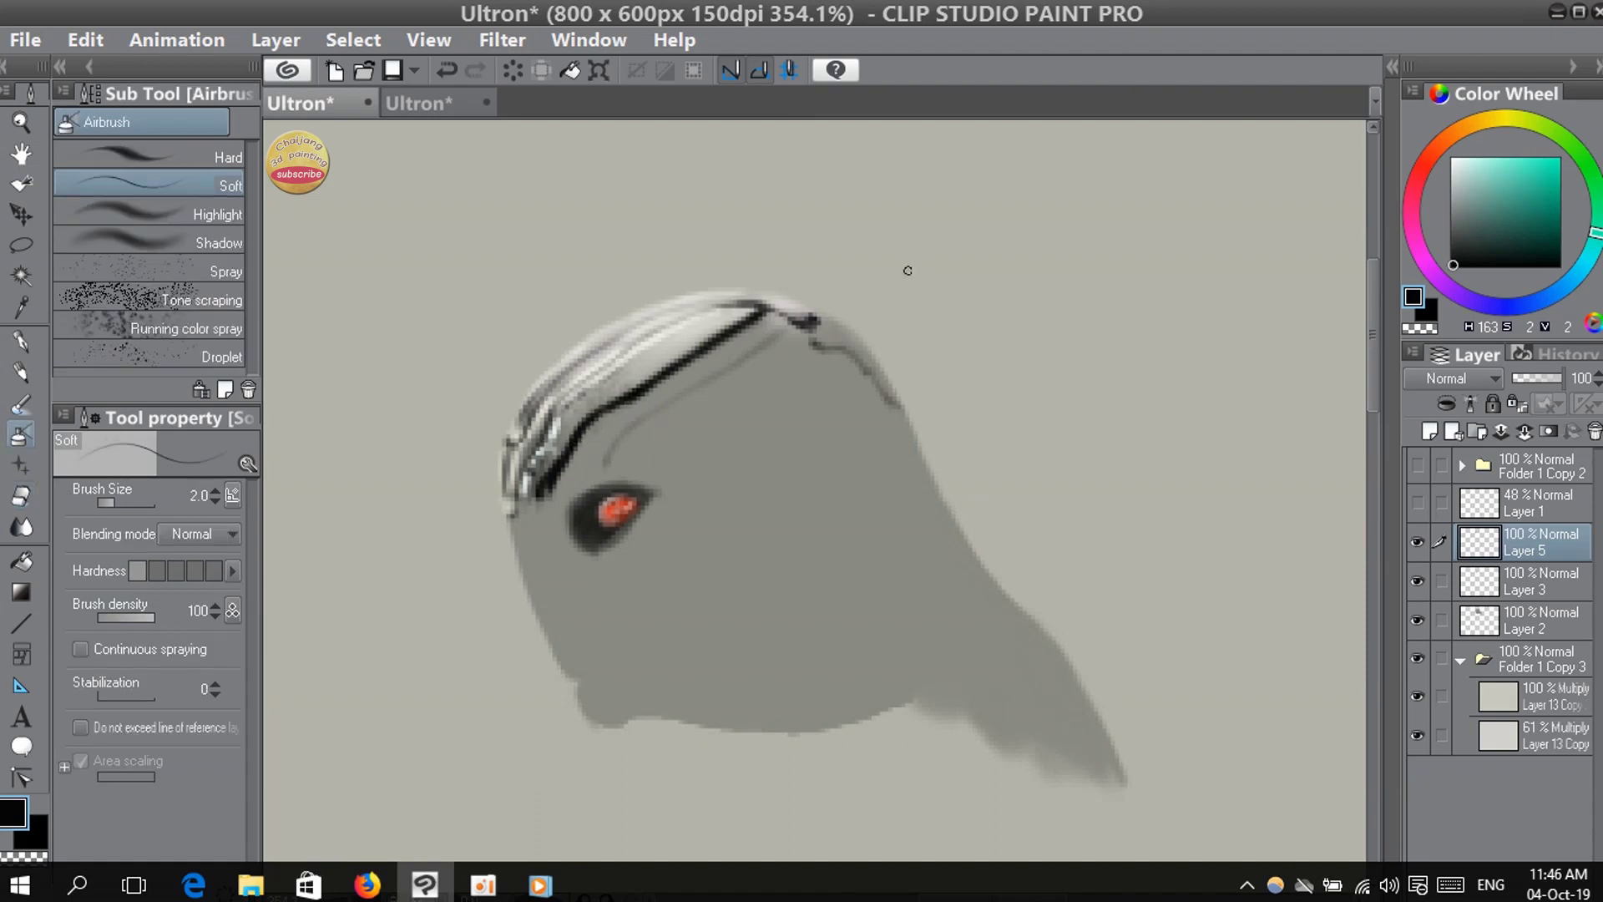
- Run a thin white highlight beside the black band line from the forehead up to the crown's peak
click(1455, 162)
click(132, 617)
click(138, 617)
key([)
key(ctrl+z)
mouse_move(544, 474)
mouse_down()
mouse_move(640, 318)
mouse_move(570, 389)
mouse_move(656, 322)
mouse_move(556, 450)
mouse_move(604, 394)
mouse_move(622, 415)
mouse_move(726, 330)
mouse_up()
click(1476, 228)
click(1459, 159)
drag(726, 330, 751, 315)
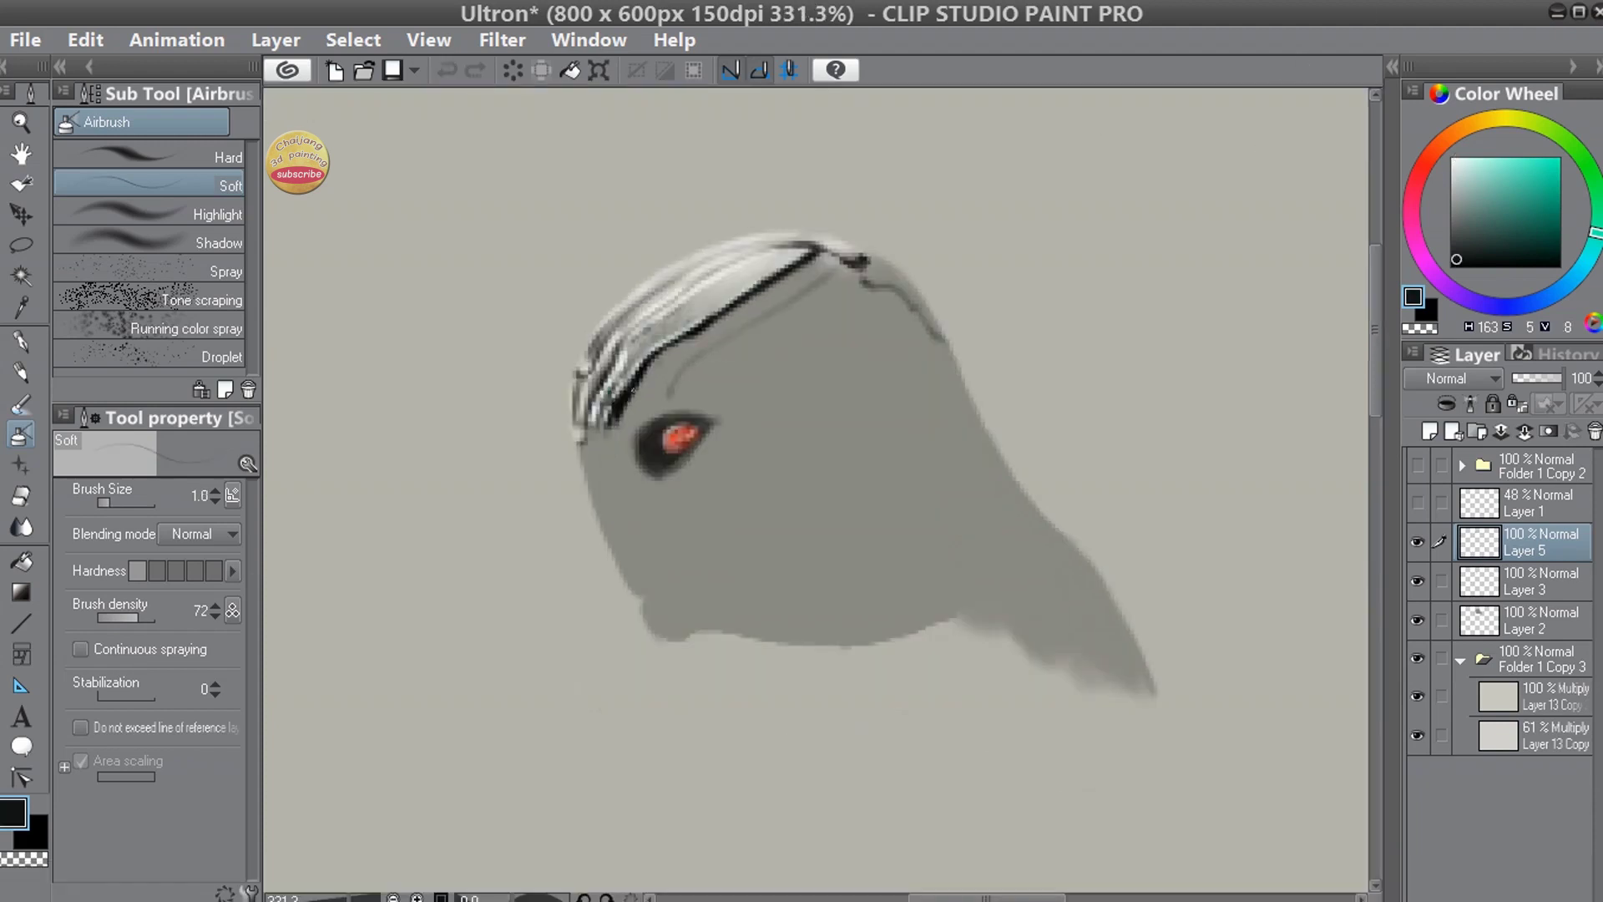
- Detail the crown's front with near-black strokes at size 1 and fine white streaks at density 70
drag(607, 392, 622, 379)
click(121, 617)
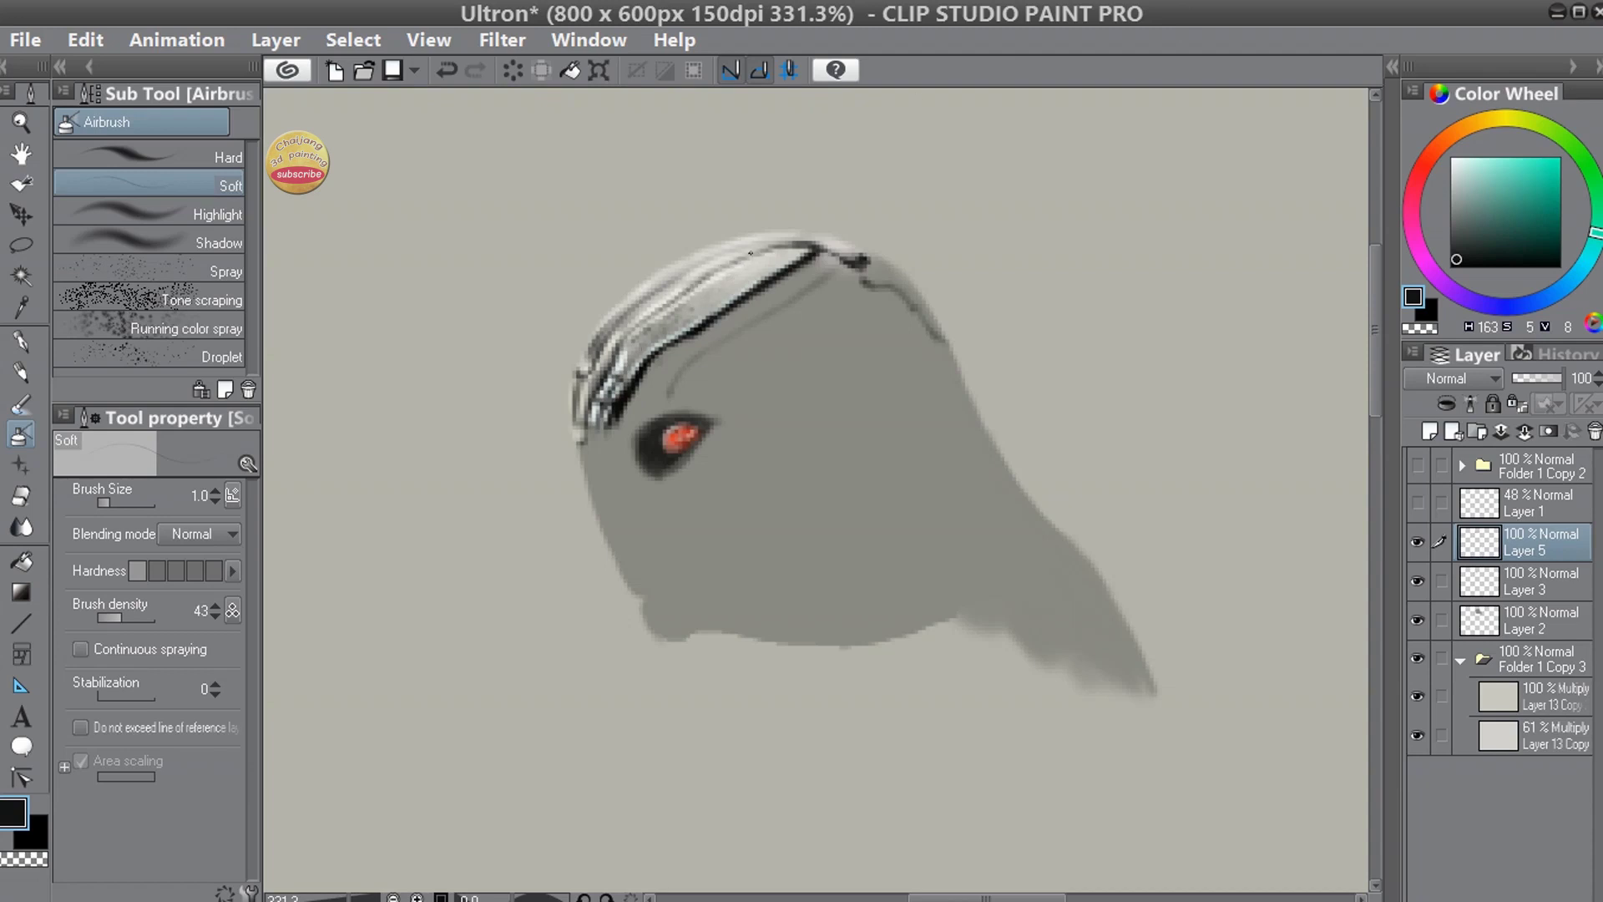
click(1455, 159)
click(137, 617)
key(])
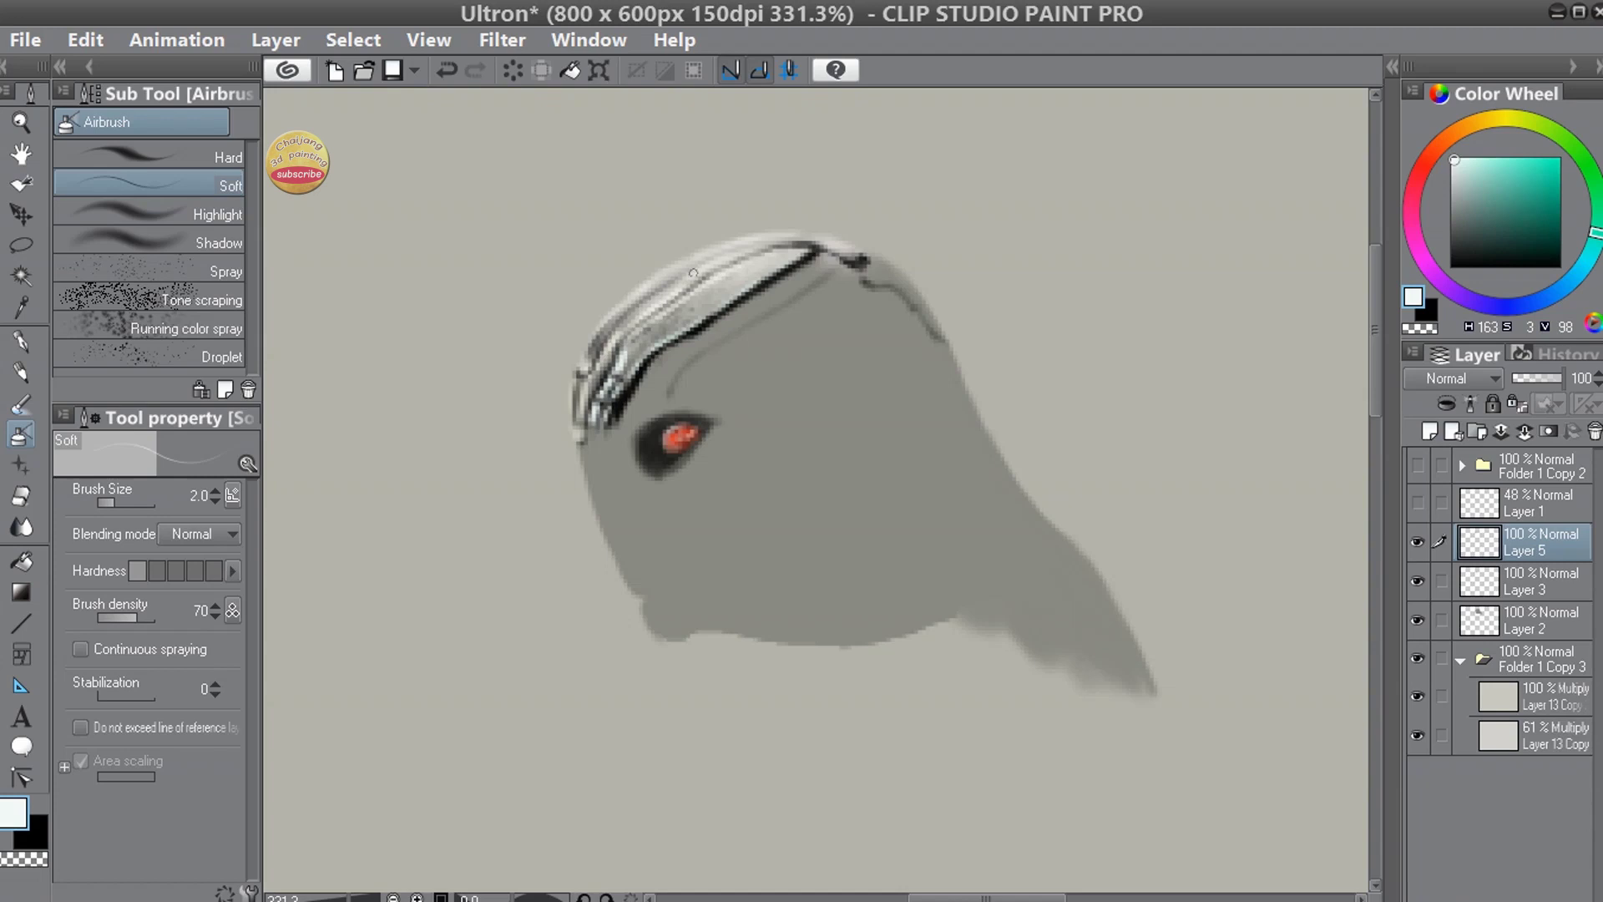
key([)
key([)
key([)
mouse_move(634, 324)
mouse_down()
mouse_move(610, 338)
mouse_move(665, 293)
mouse_up()
- Brighten the outer front crown with white at size 3 and add fine dark strokes at size 1.5 and density 49
key(bracketright)
key(bracketright)
key(bracketright)
key(bracketright)
key(bracketright)
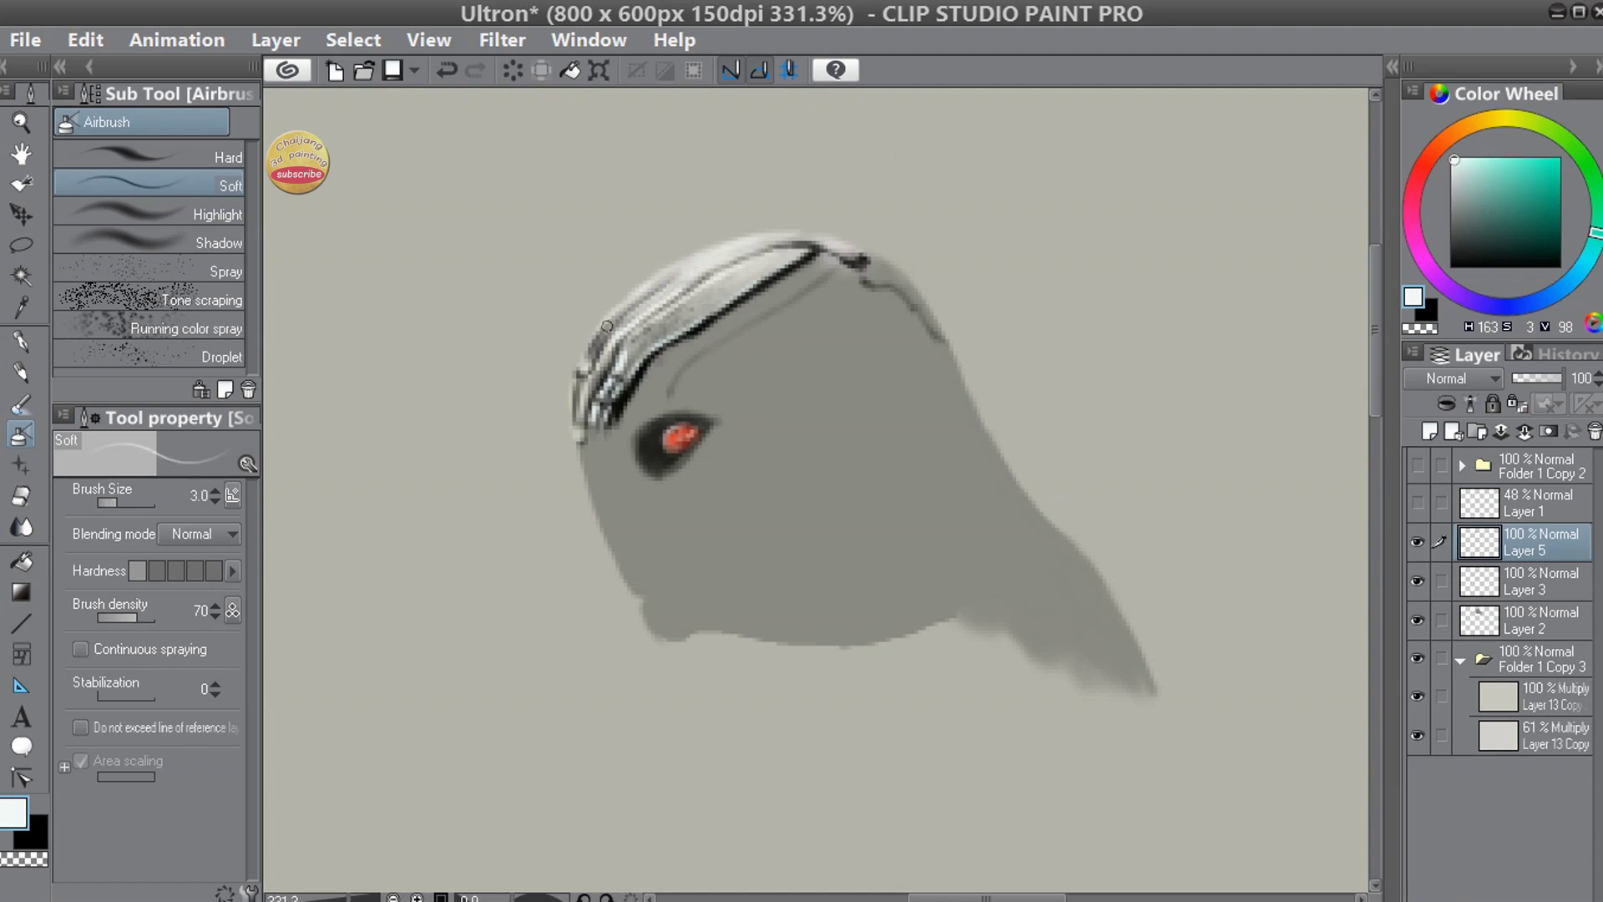
key(bracketleft)
key(bracketleft)
click(1458, 249)
drag(131, 617, 125, 617)
key(bracketleft)
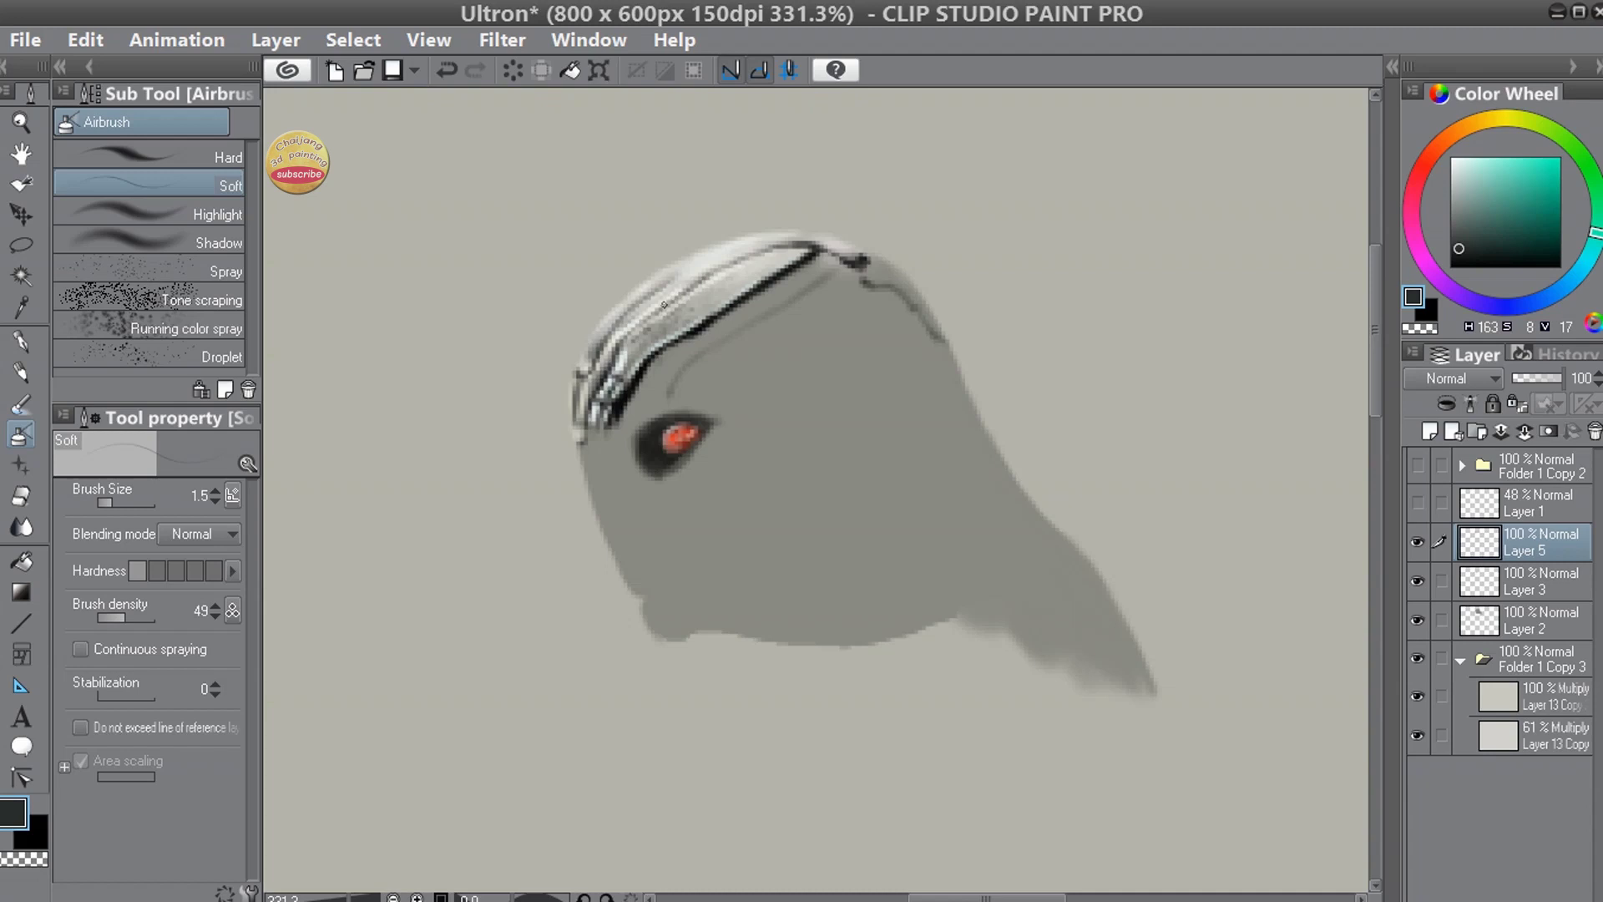
- Add white streaks to the crown band at size 1.5 and density 90, and paint a second near-black line from the peak toward the eye
drag(1458, 191, 1451, 157)
click(148, 617)
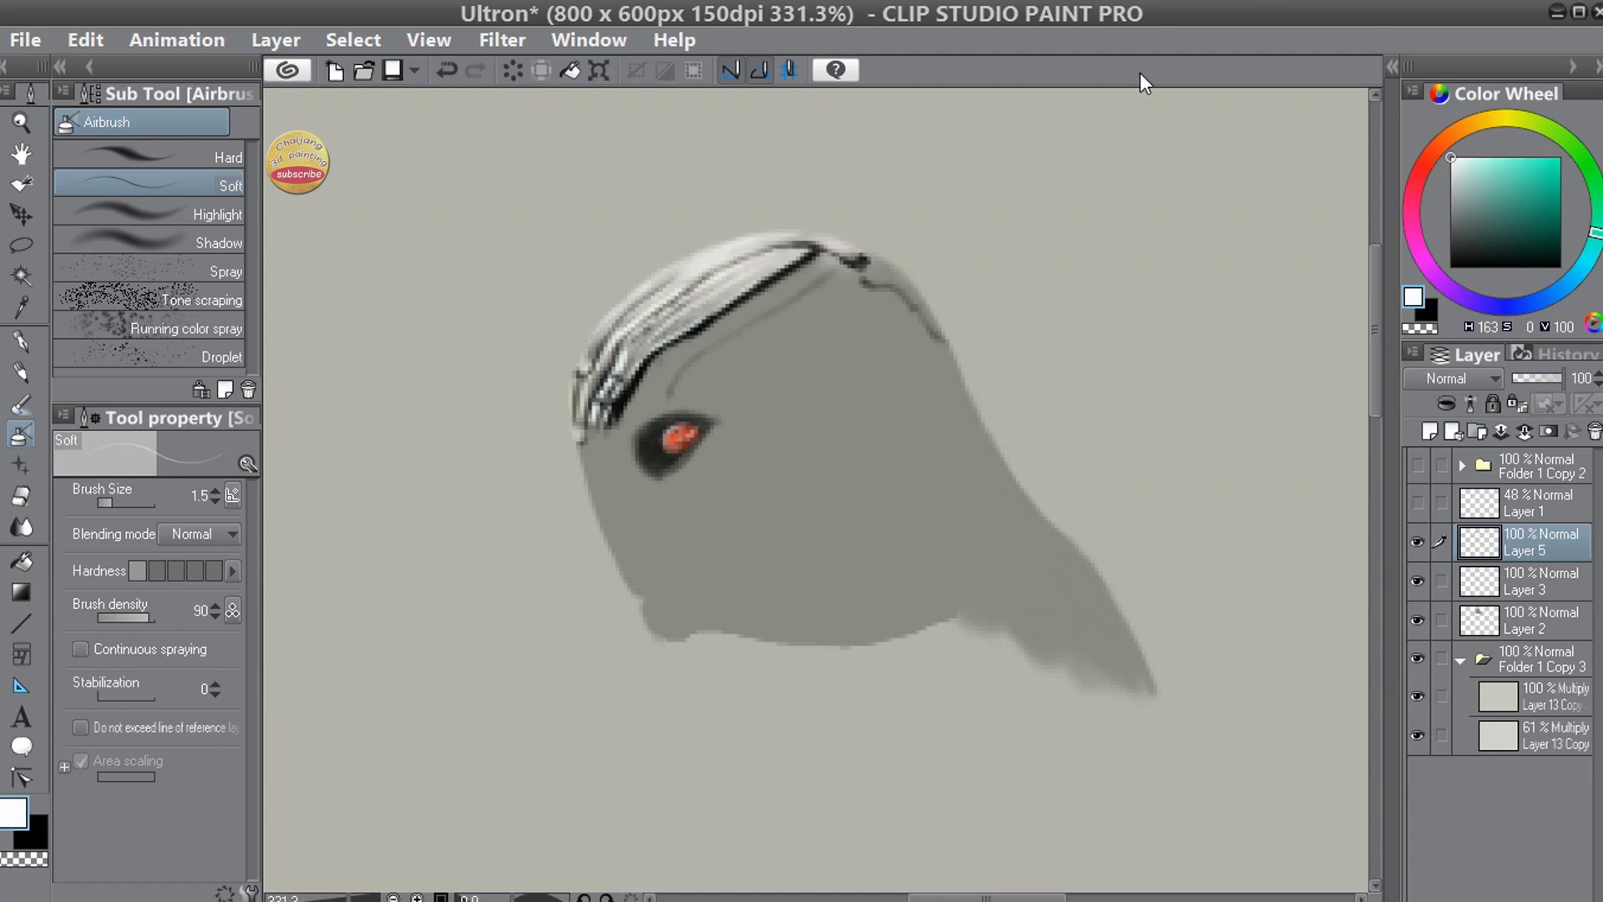
alt+click(688, 325)
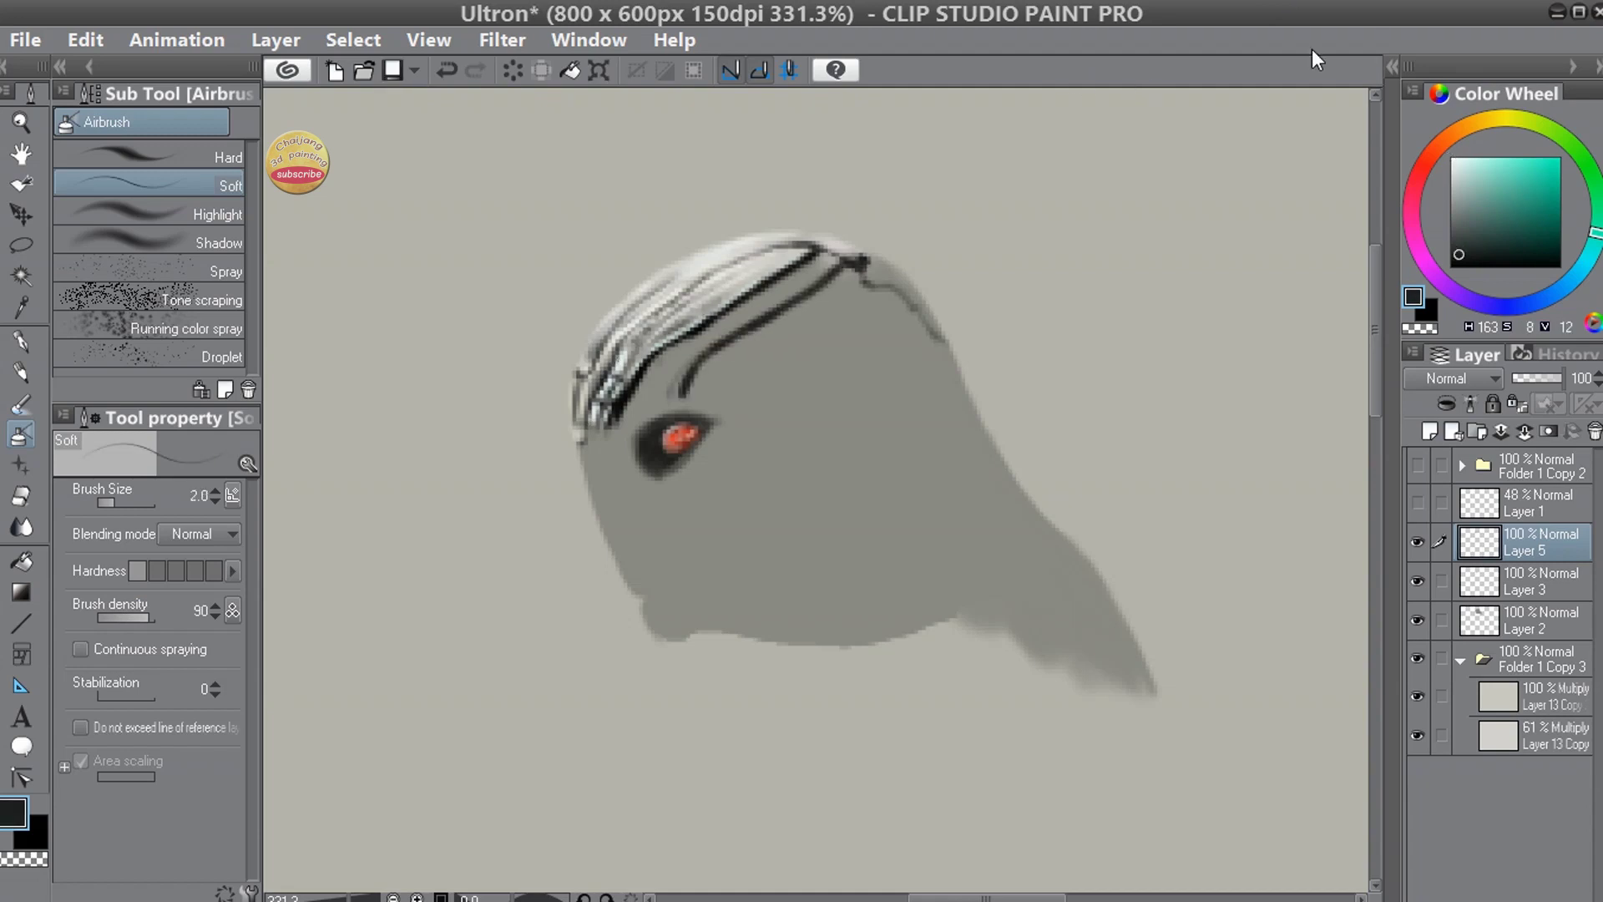
- Show Layer 1 and airbrush a near-black shadow down the front edge of the face inside the head selection
click(1418, 502)
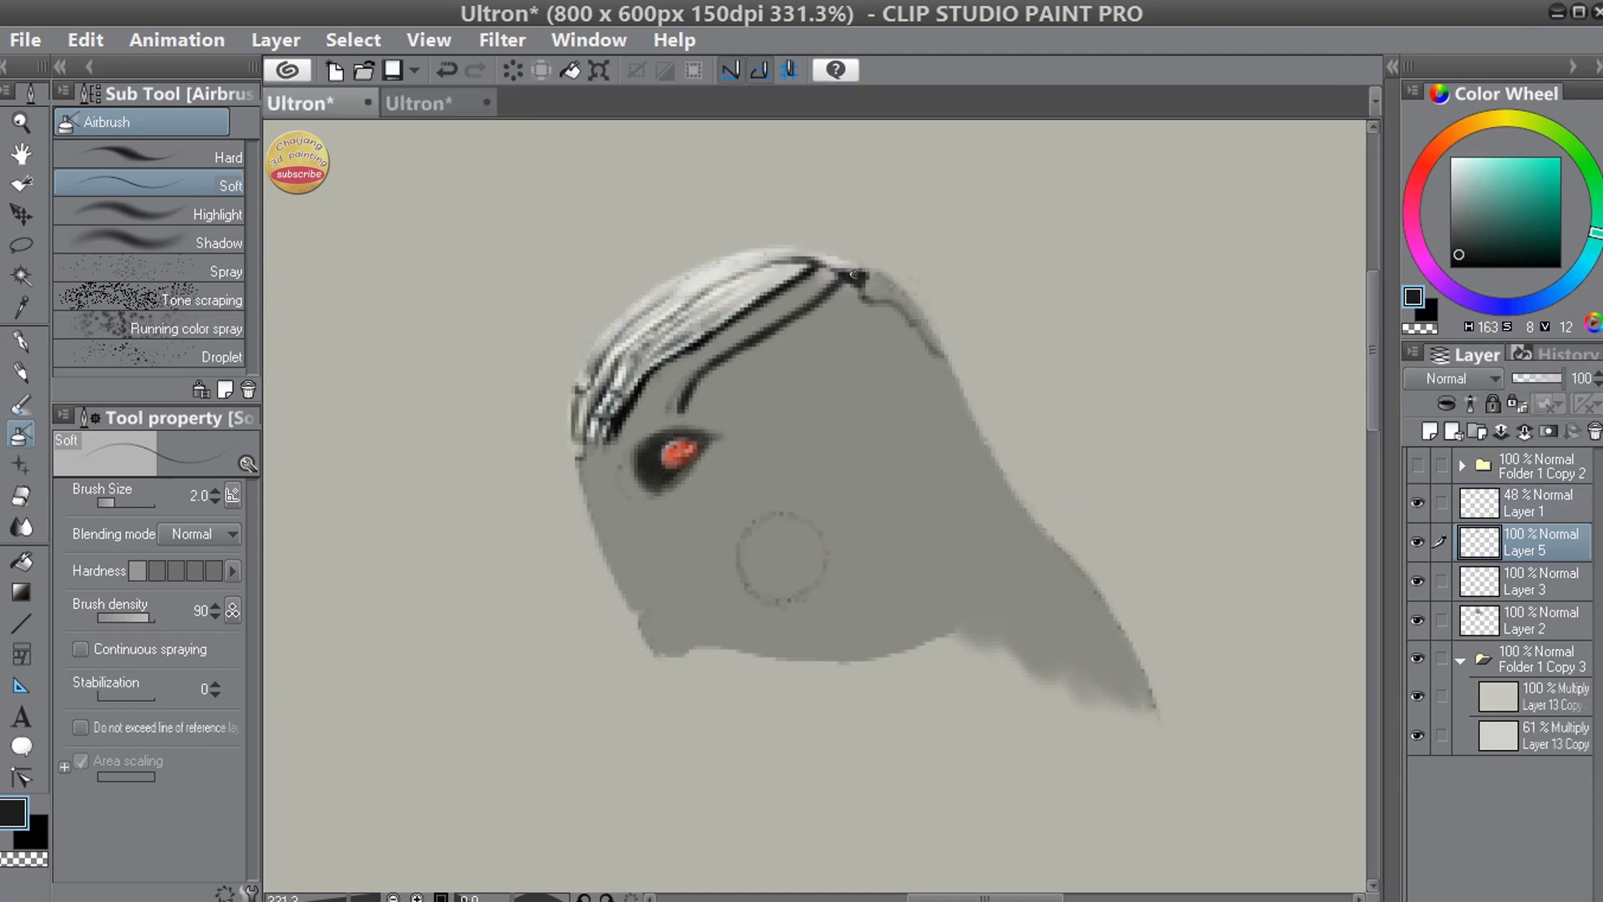
alt+click(813, 264)
drag(647, 383, 695, 341)
key(])
key(])
key(])
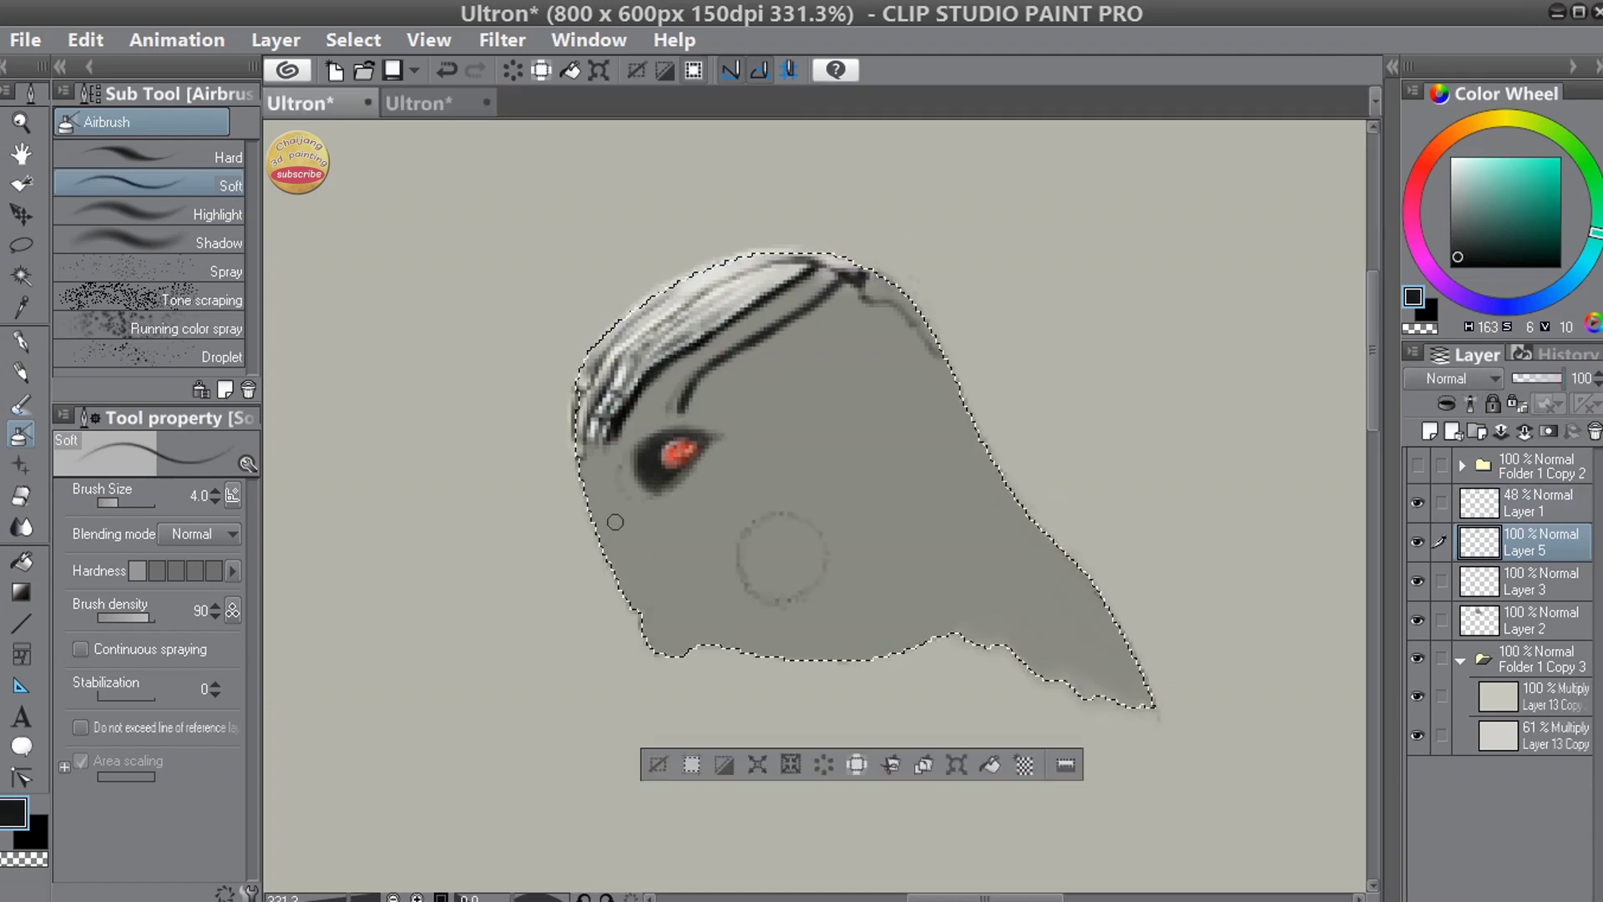
click(124, 617)
mouse_move(622, 580)
mouse_down()
mouse_move(589, 479)
mouse_move(674, 405)
mouse_move(599, 455)
mouse_move(624, 584)
mouse_up()
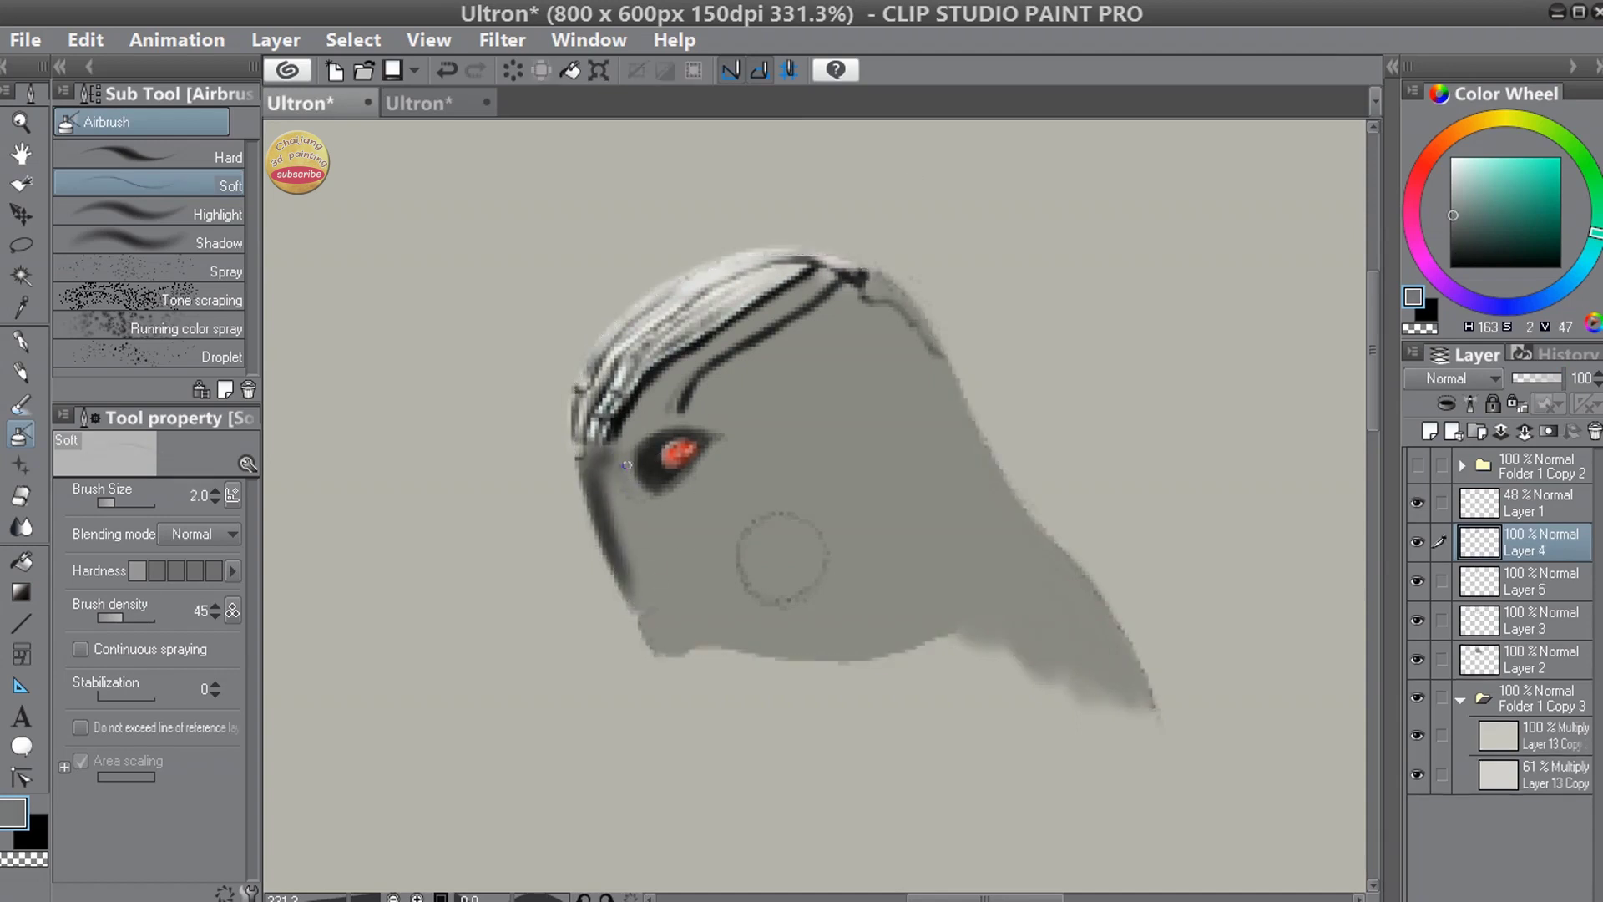
- Paint a thin white rim around the eye socket on Layer 4 at brush size 1.5 and density 64
click(1455, 157)
click(134, 617)
key([)
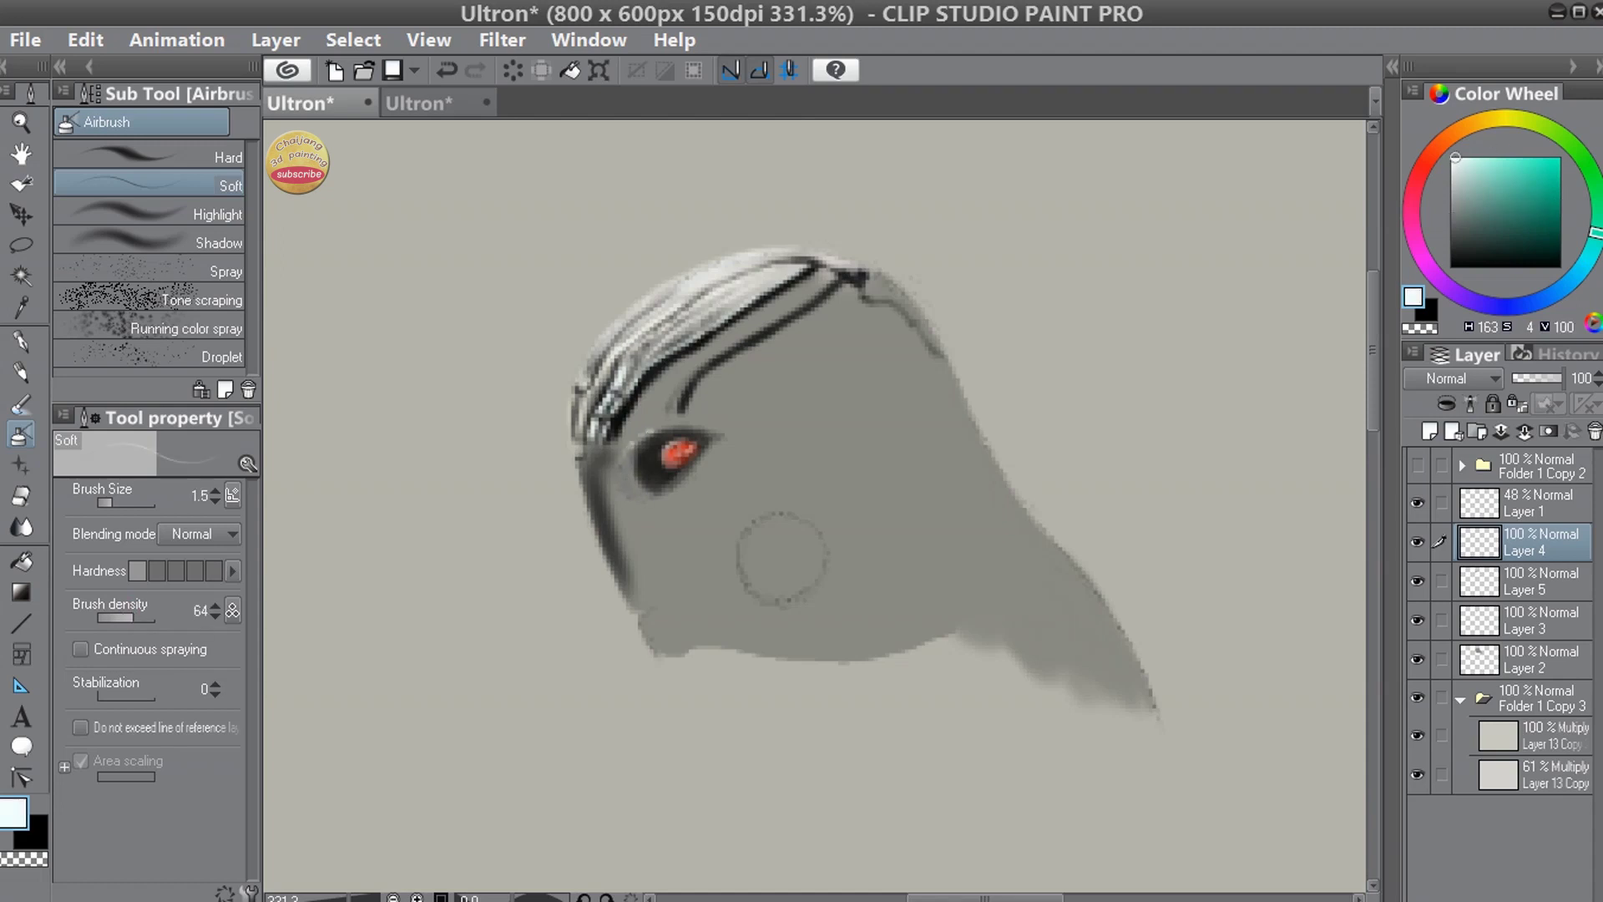
mouse_move(629, 482)
mouse_down()
mouse_move(700, 474)
mouse_move(679, 490)
mouse_move(720, 443)
mouse_up()
- On Layer 5, paint a dark brow line above the eye, deepen the shadow in front of it and save the file
mouse_move(1457, 219)
mouse_down()
mouse_move(1467, 242)
mouse_move(1458, 232)
mouse_up()
key(])
key(])
click(1505, 571)
drag(626, 443, 683, 412)
drag(612, 470, 622, 512)
drag(1458, 232, 1456, 256)
mouse_move(628, 429)
mouse_down()
mouse_move(620, 458)
mouse_move(700, 395)
mouse_move(603, 474)
mouse_move(619, 536)
mouse_up()
key(ctrl+s)
drag(591, 461, 602, 449)
key([)
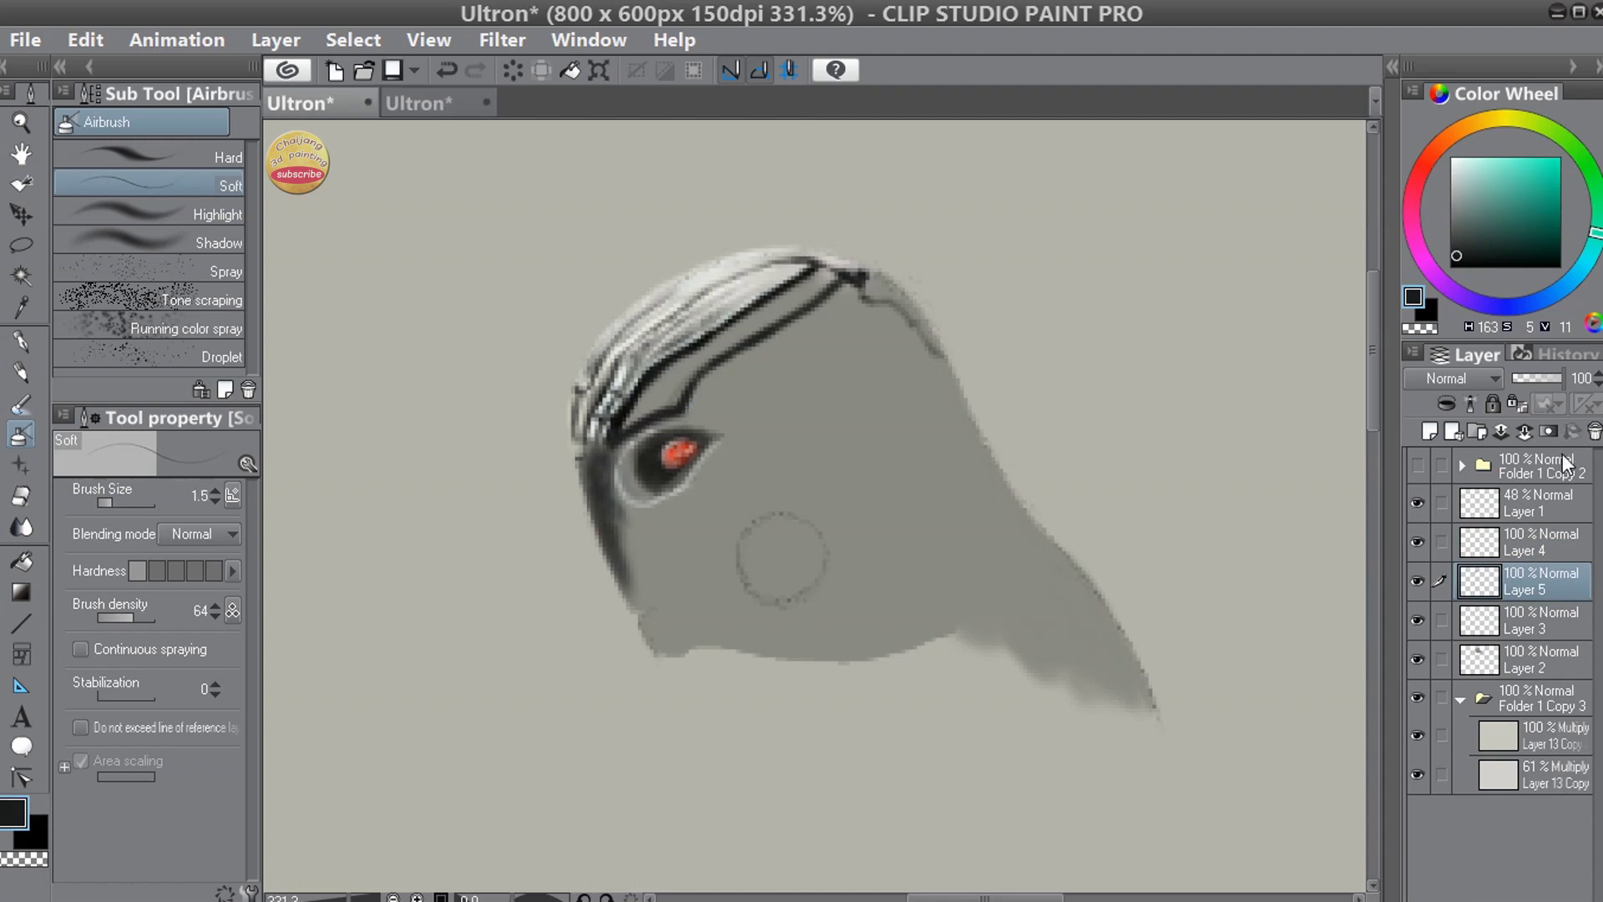
- Add a small dark stroke on the brow plate, sample the eye's red and paint thin red accents along the black band line
drag(659, 376, 674, 377)
alt+click(677, 452)
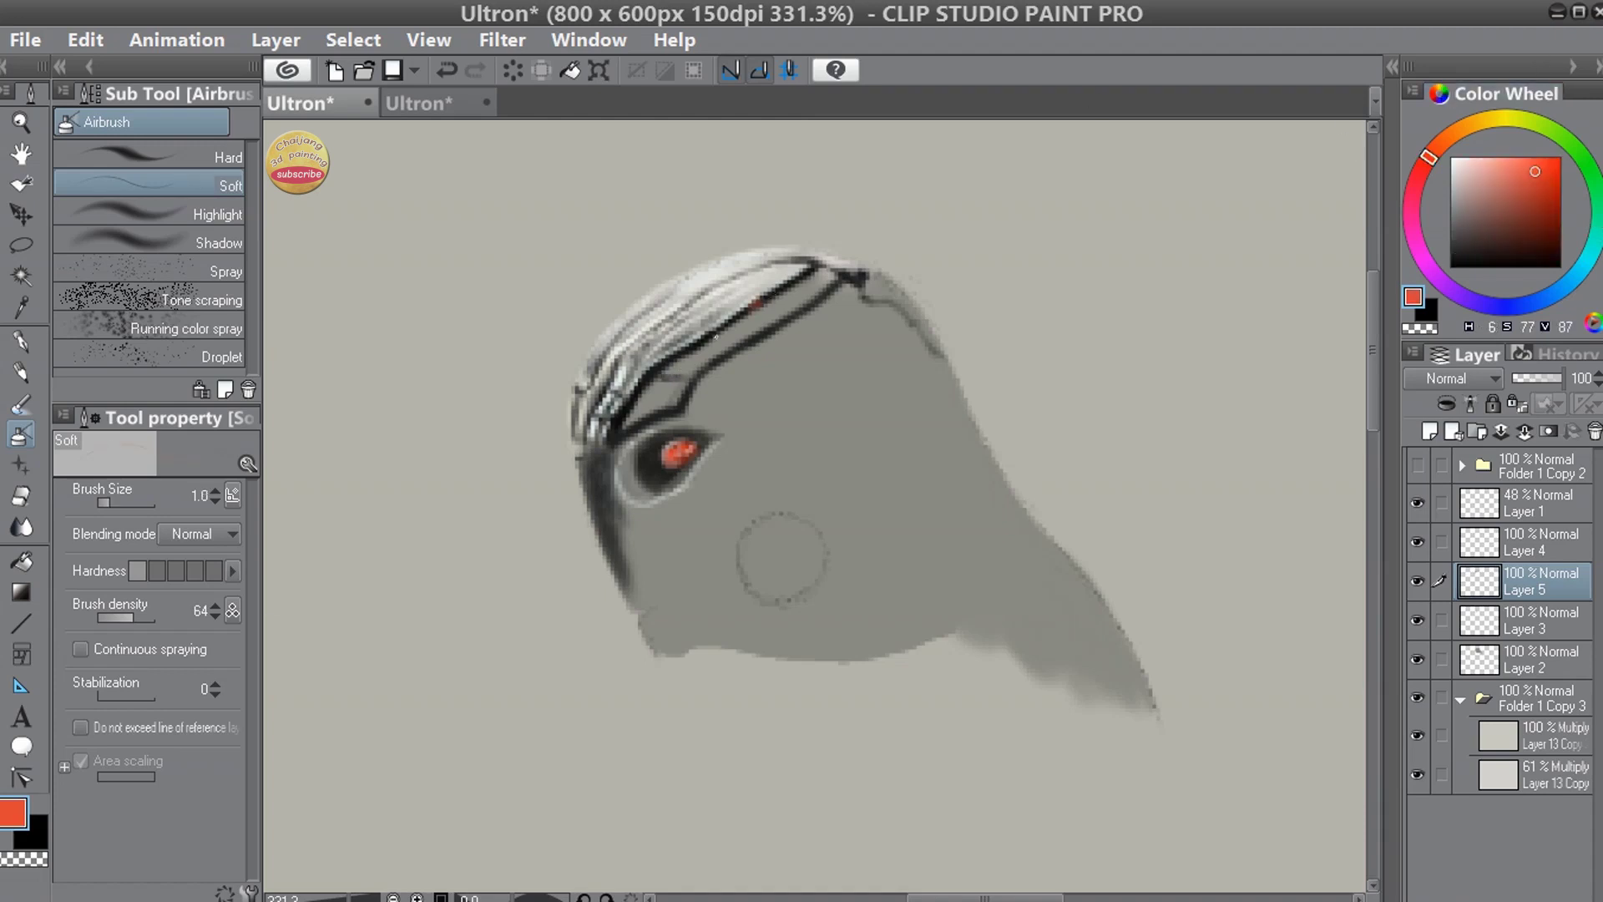
key(ctrl+z)
click(680, 355)
drag(615, 420, 615, 428)
- Shade the brow plate with dark gray at size 2 and add a small red accent at size 1
key(x)
key(bracketright)
mouse_move(666, 380)
mouse_down()
mouse_move(701, 381)
mouse_move(720, 364)
mouse_move(692, 359)
mouse_move(735, 335)
mouse_up()
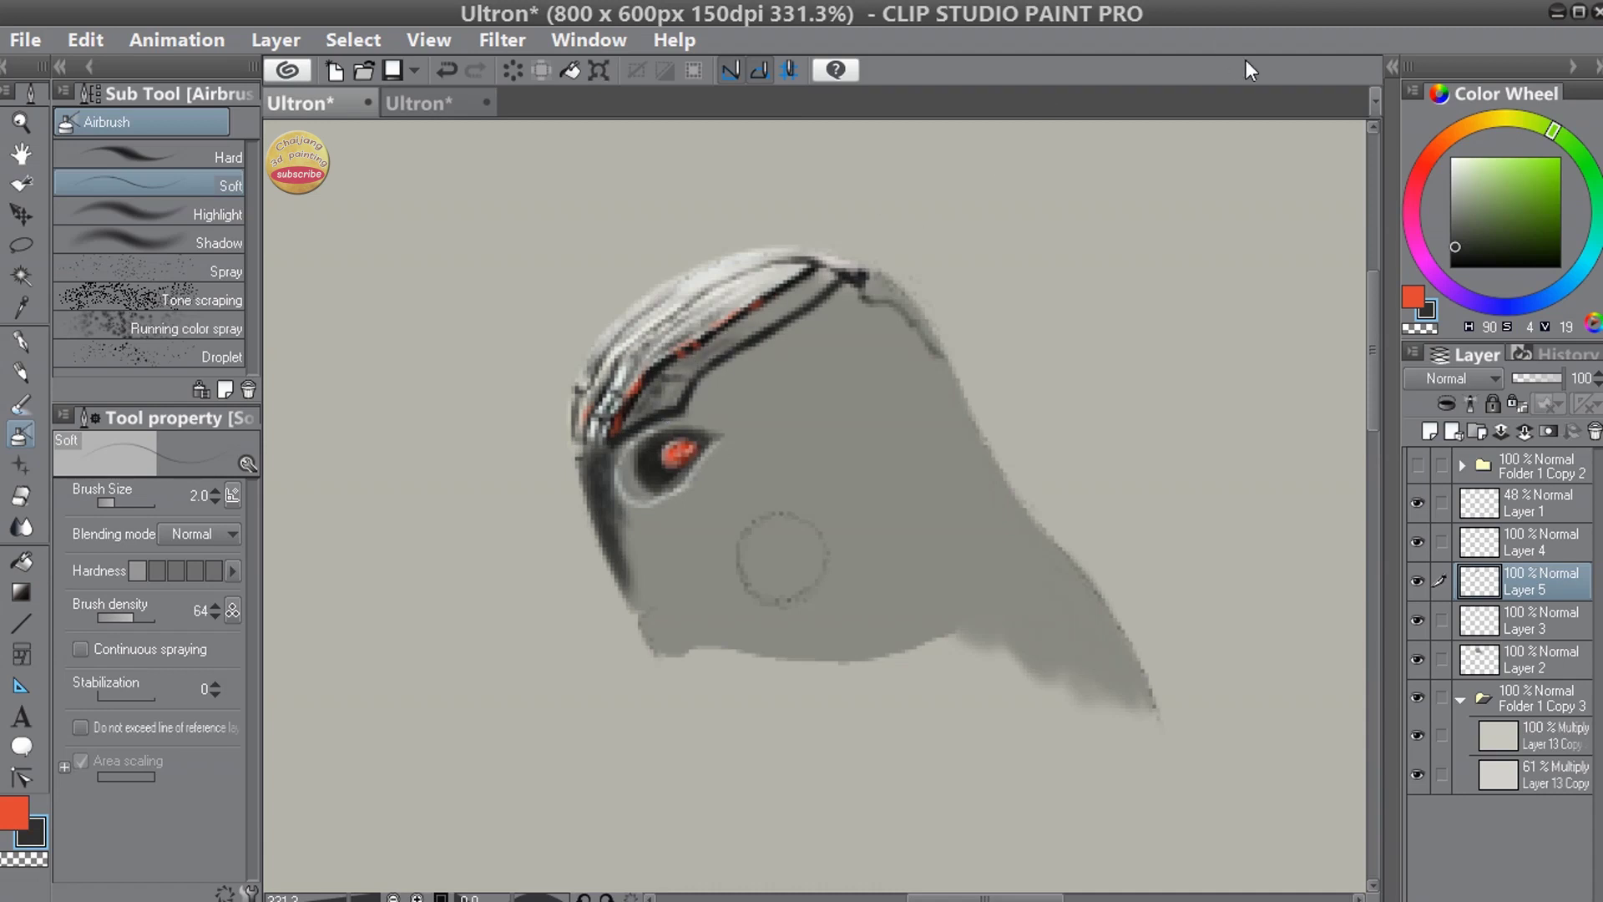
key(x)
key(bracketleft)
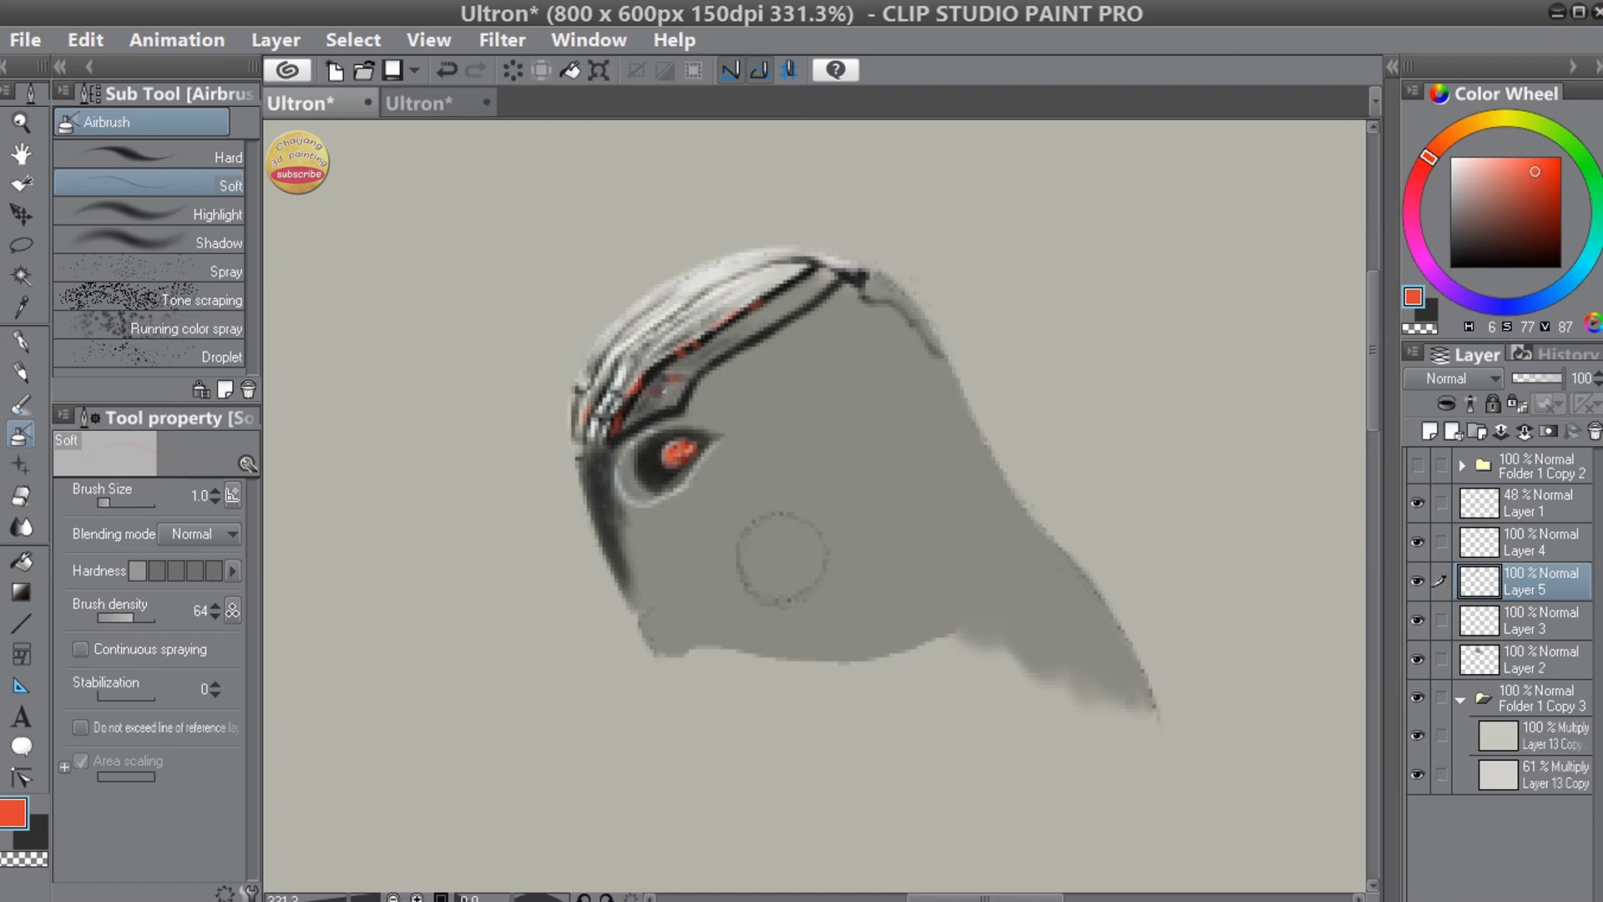
- Paint fine off-white highlights on the brow plate, first at density 94 and finally at size 1 and density 41
click(1453, 159)
click(150, 616)
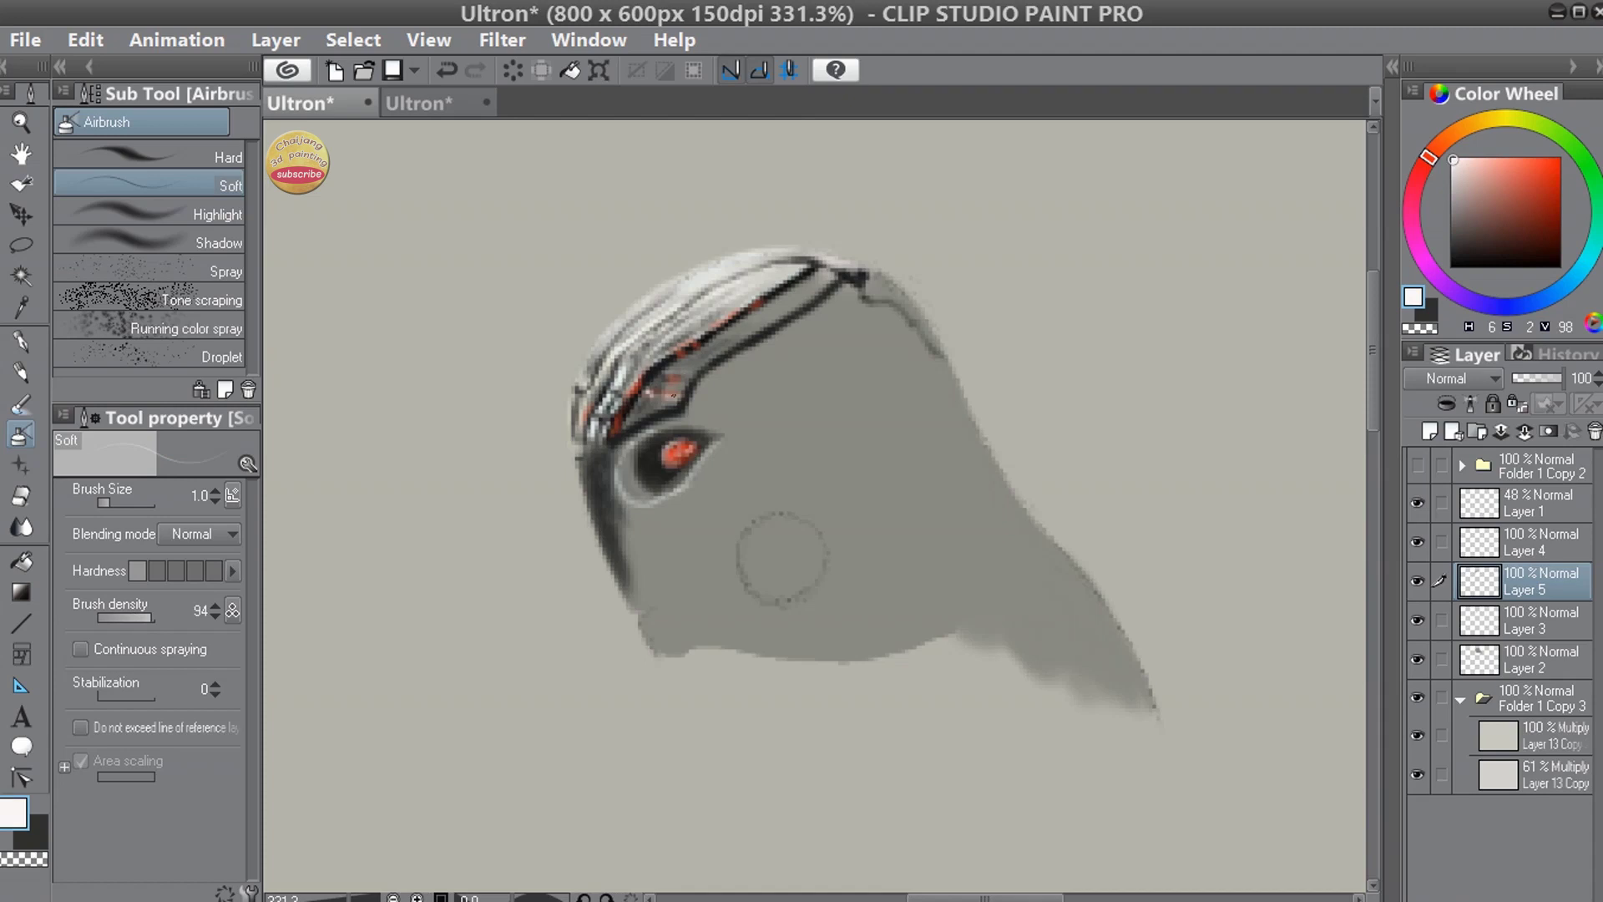
key(bracketleft)
click(121, 616)
click(116, 502)
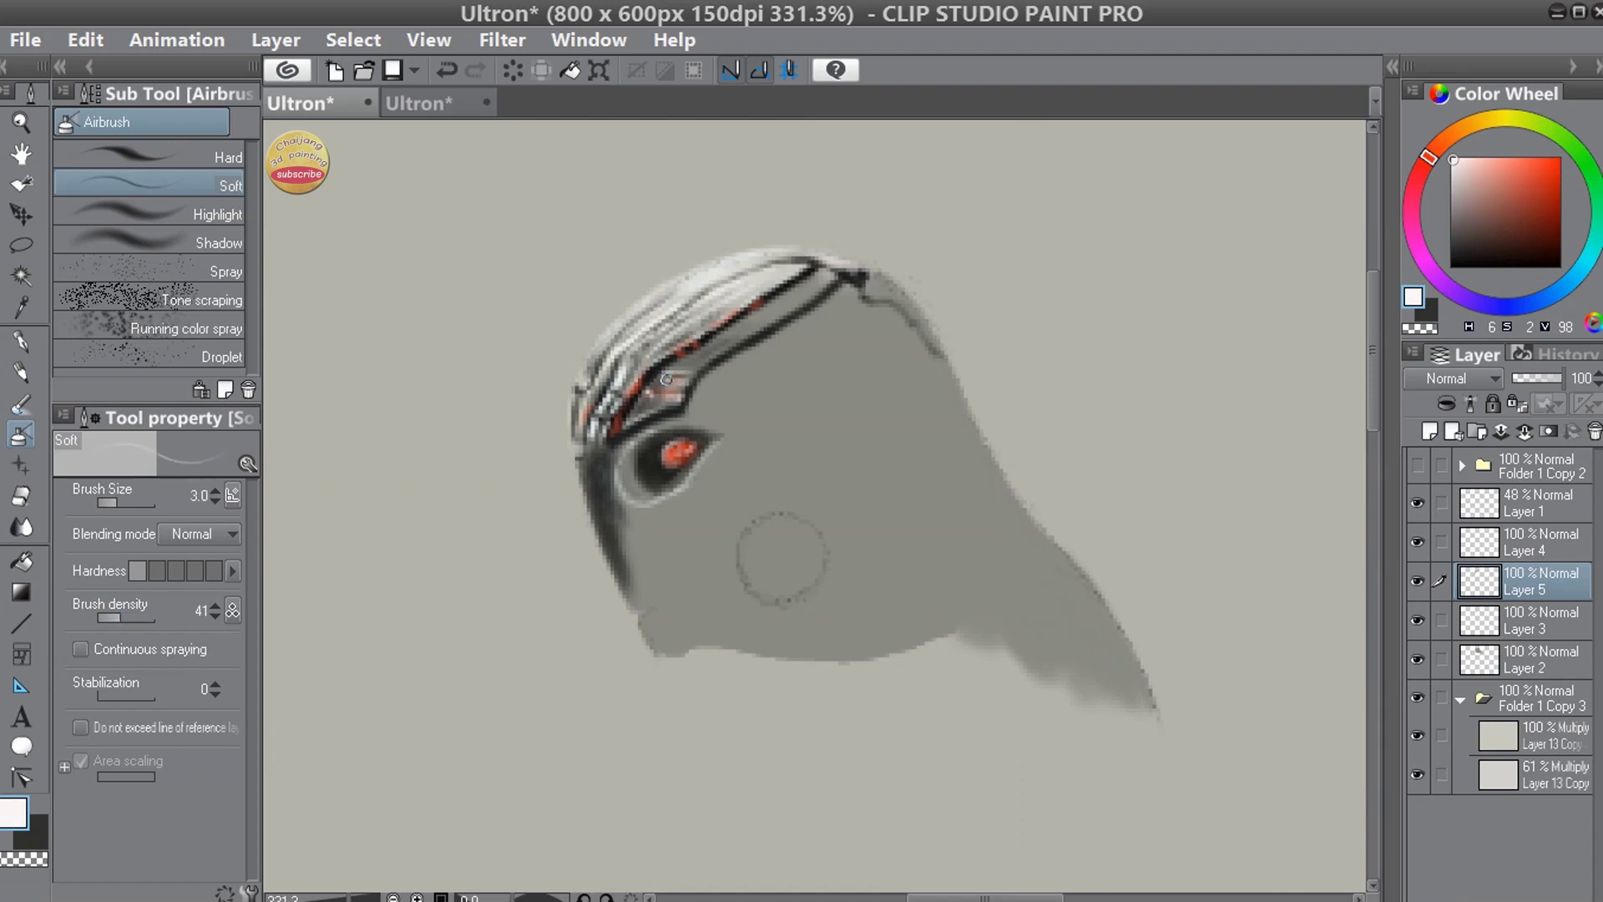
key(bracketleft)
key(bracketleft)
key(bracketleft)
drag(648, 399, 633, 414)
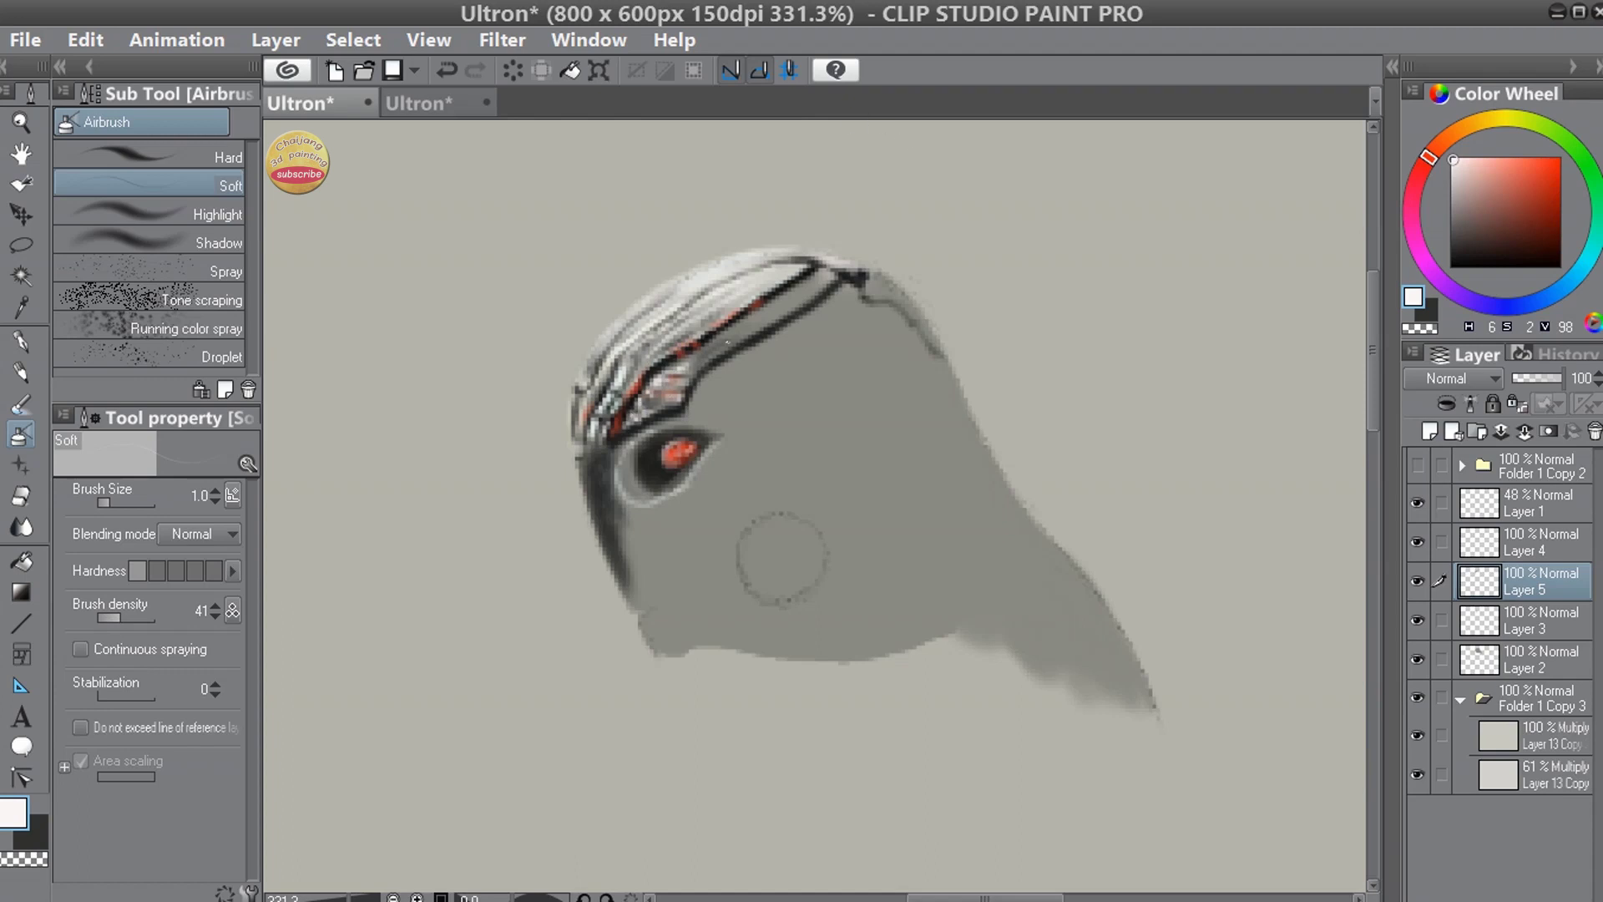
- Airbrush a soft dark shadow over the head and neck inside the selection at density 41, deselect and save
alt+click(672, 385)
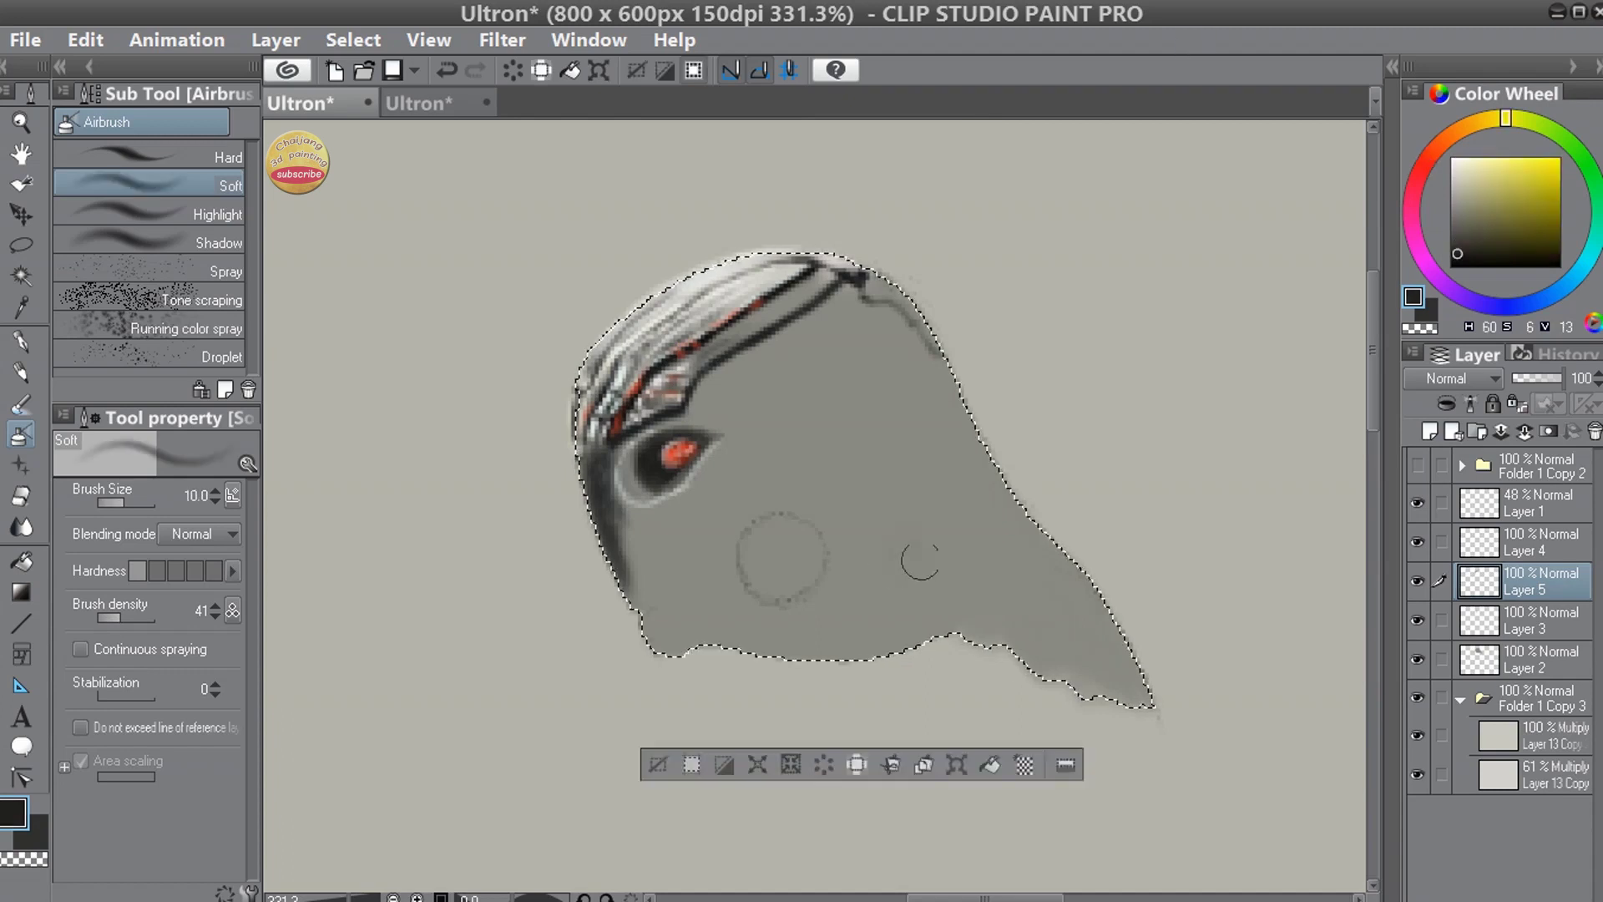
mouse_move(919, 562)
mouse_down()
mouse_move(1055, 555)
mouse_move(712, 583)
mouse_move(672, 530)
mouse_move(698, 601)
mouse_move(966, 565)
mouse_move(724, 455)
mouse_move(841, 353)
mouse_move(768, 529)
mouse_move(935, 500)
mouse_up()
key(ctrl+d)
key(ctrl+s)
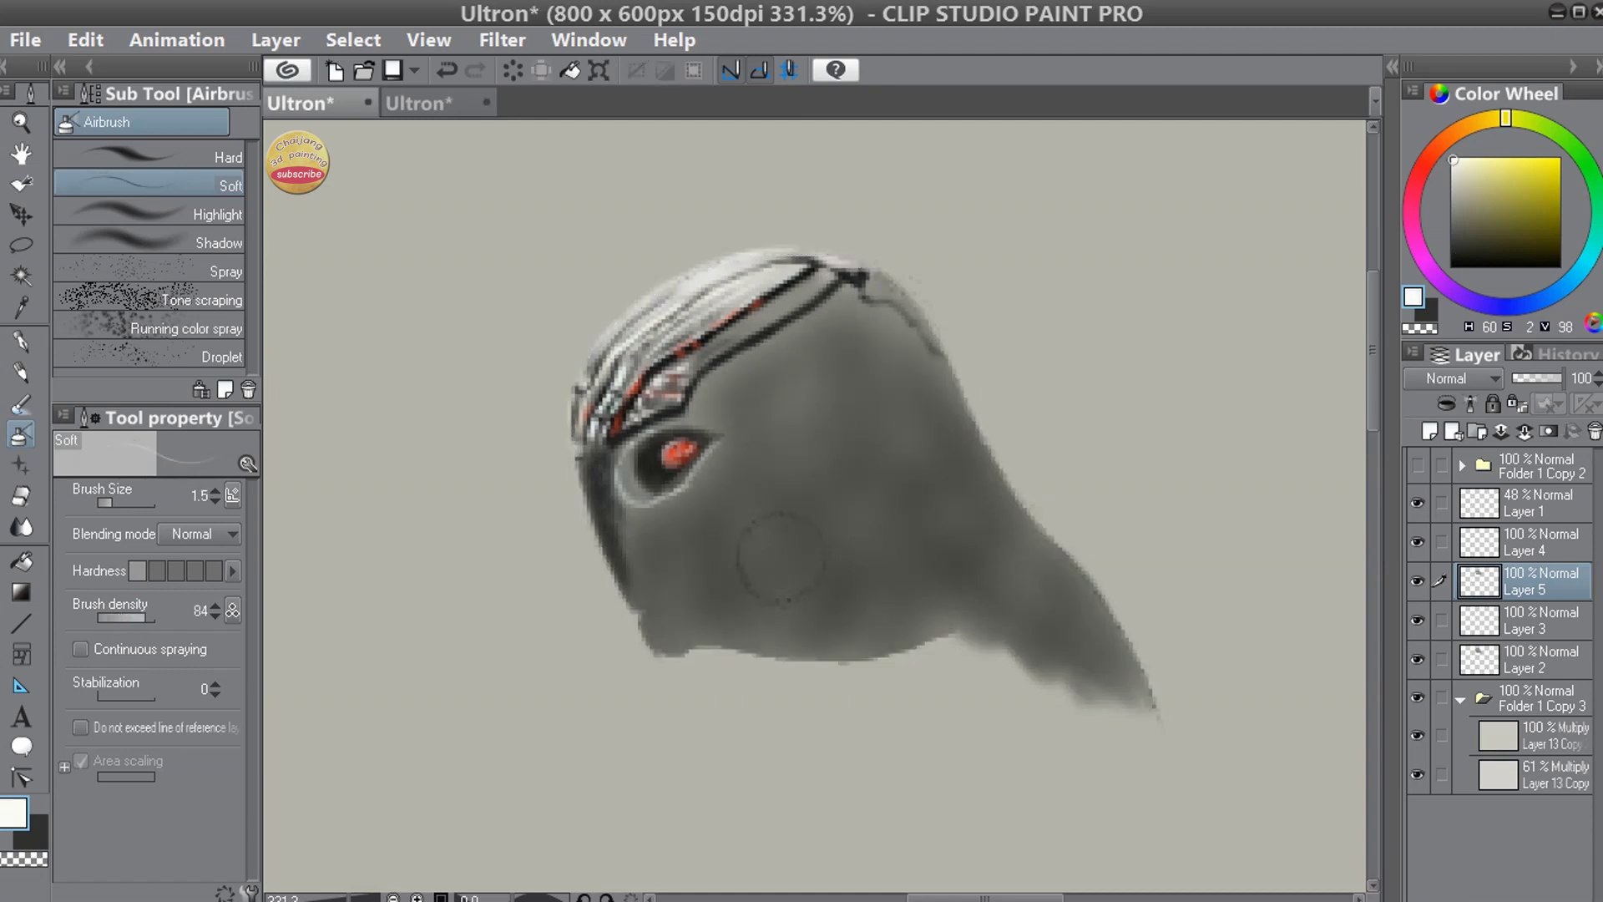
- Highlight the upper end of the strip between the two black lines in off-white with the soft airbrush at density 92
key(p)
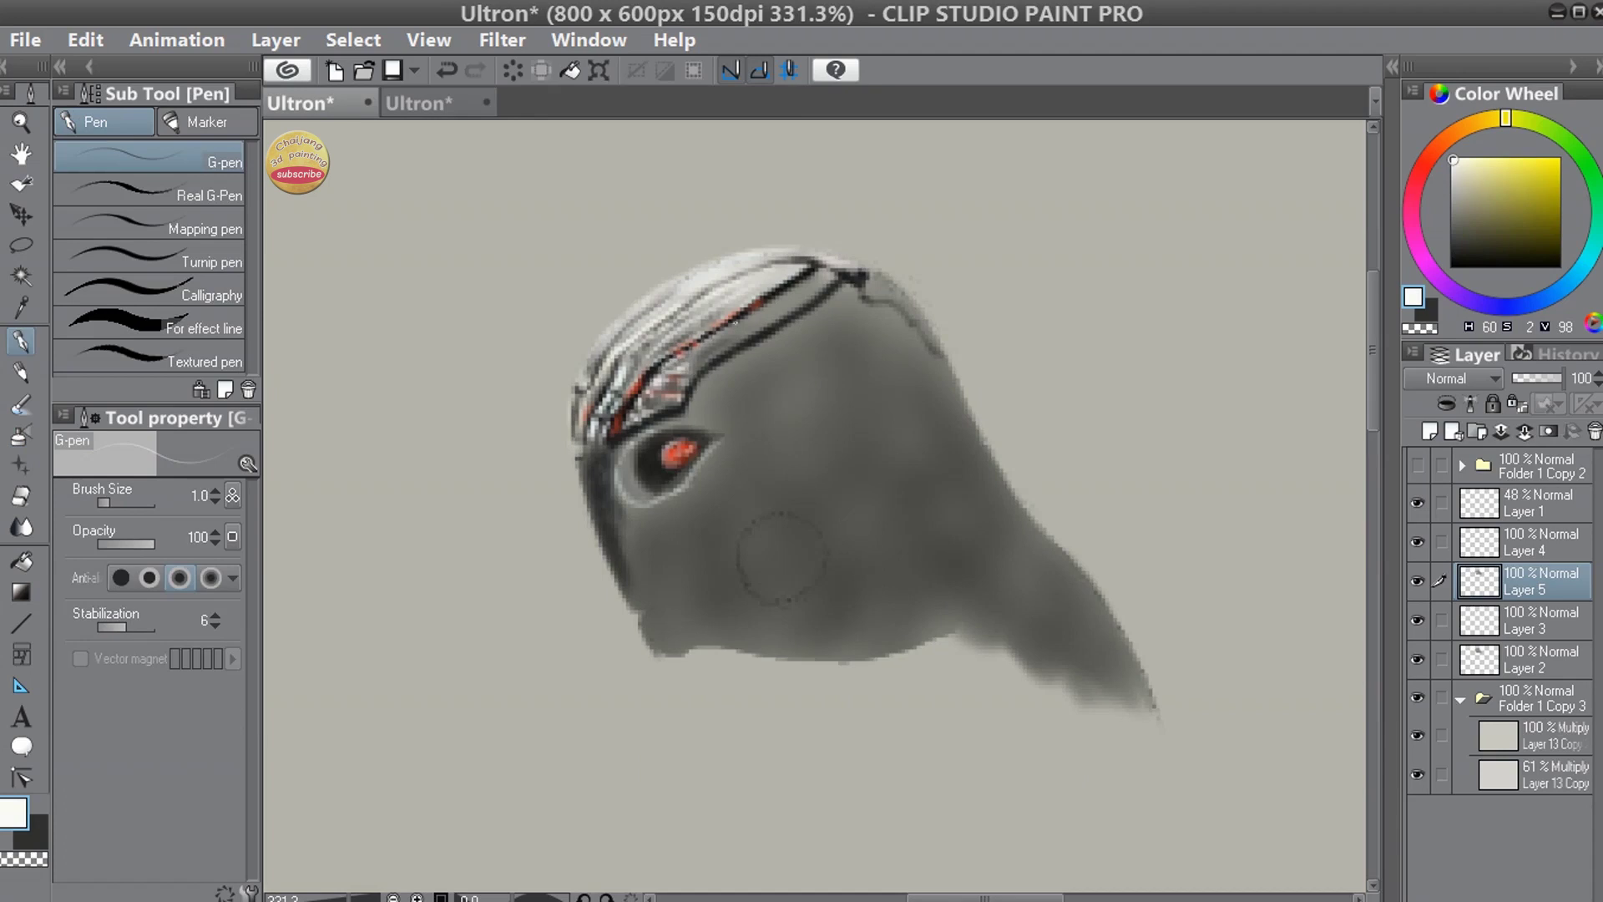
key(b)
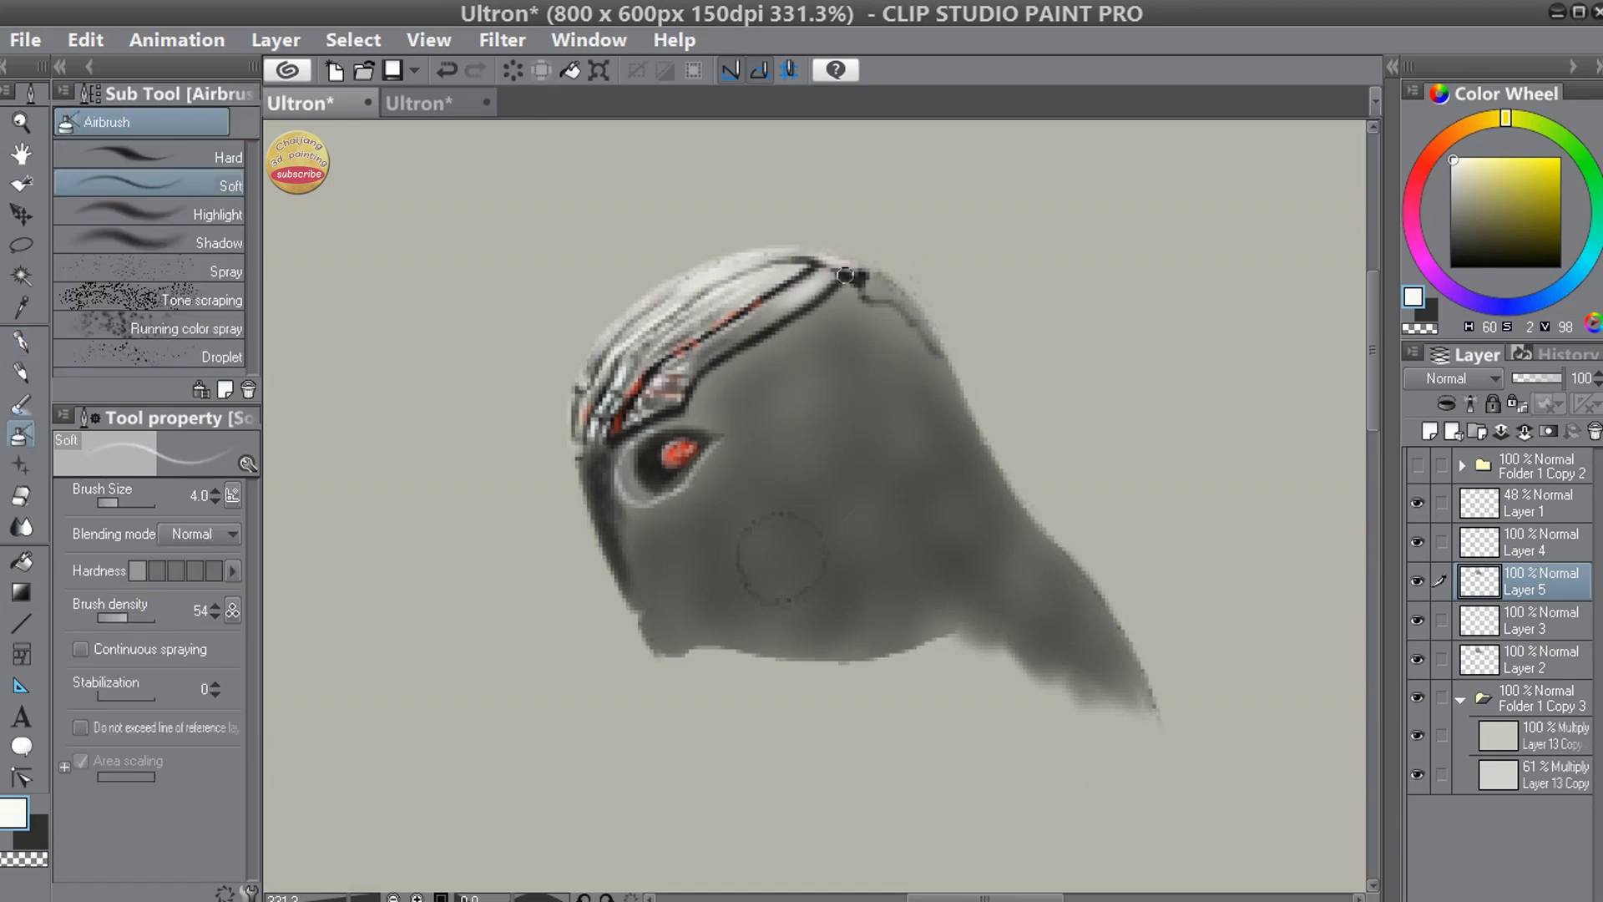
key(bracketleft)
click(150, 617)
key(bracketleft)
key(bracketleft)
key(bracketleft)
key(ctrl+z)
drag(845, 279, 822, 269)
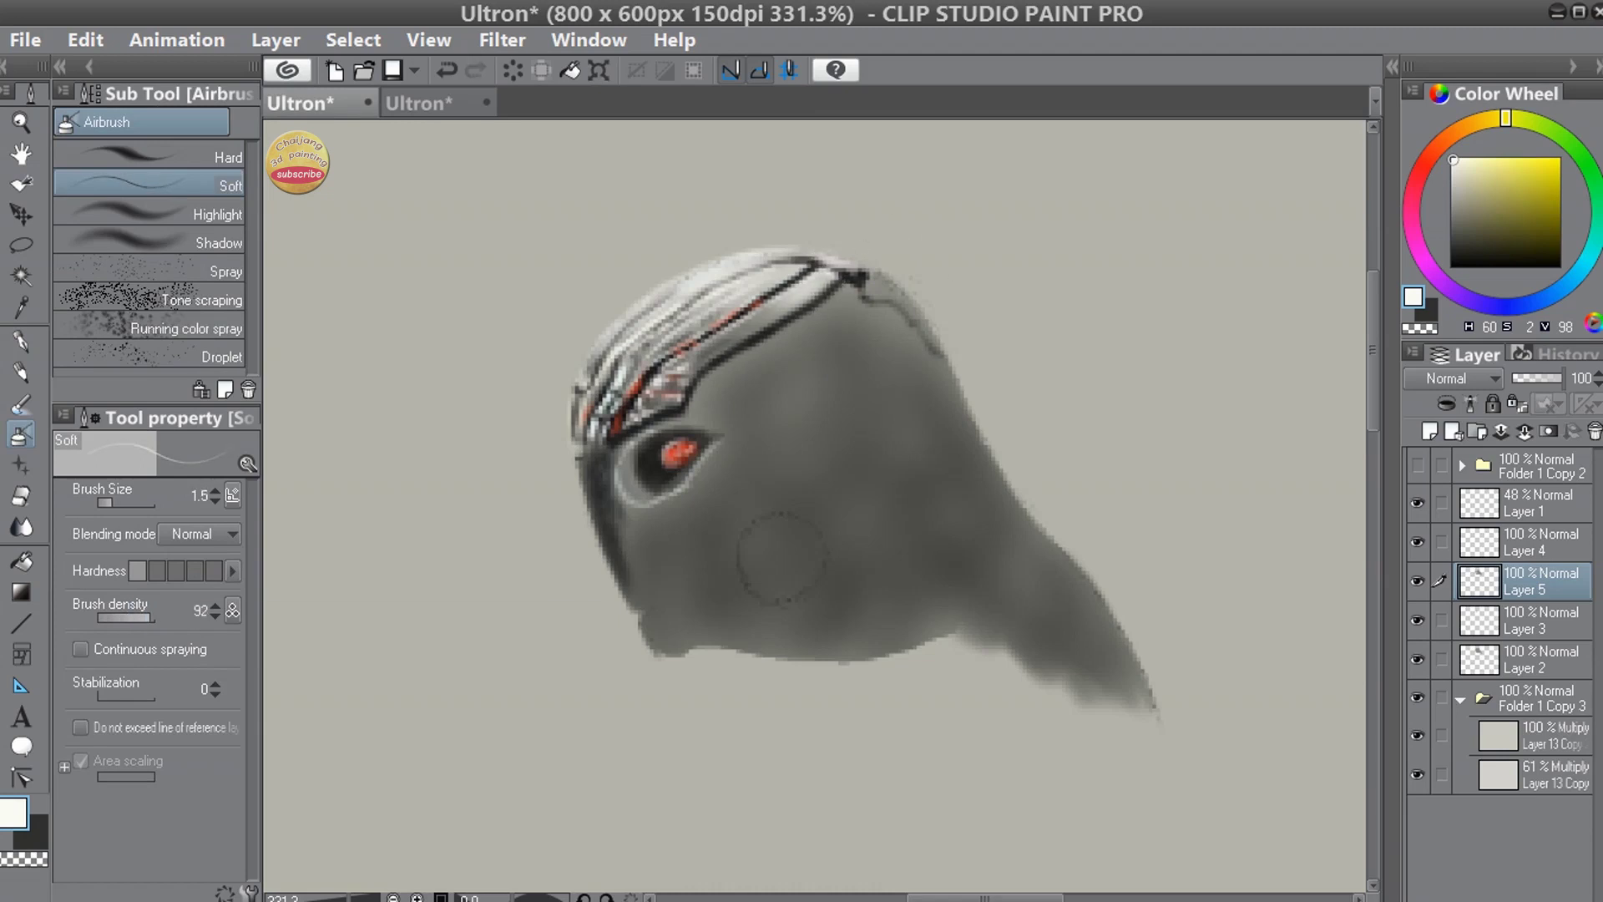
- Extend the off-white highlights down the strip toward the brow plate, redoing one stroke with a larger brush, and save
mouse_move(759, 314)
mouse_down()
mouse_move(771, 304)
mouse_move(748, 332)
mouse_up()
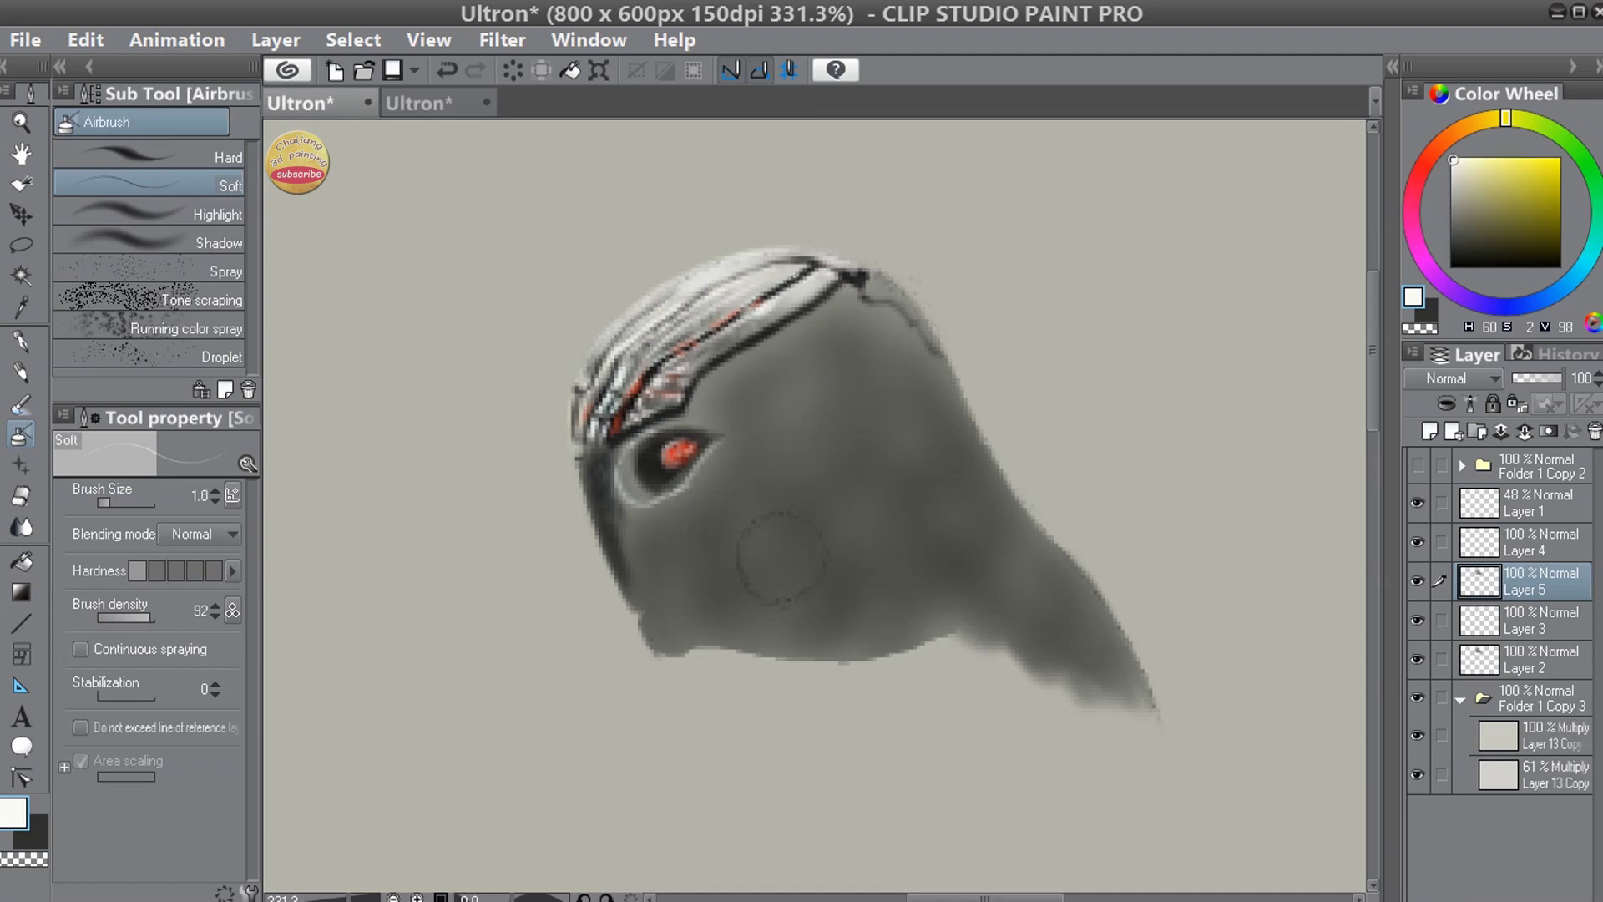
key(ctrl+z)
key(])
drag(691, 356, 710, 342)
key(ctrl+s)
- Strengthen the jagged seam behind the crown's peak with a near-black stroke down to the head's back edge
click(1455, 262)
mouse_move(875, 302)
mouse_down()
mouse_move(915, 304)
mouse_move(884, 287)
mouse_move(870, 300)
mouse_move(931, 350)
mouse_up()
key([)
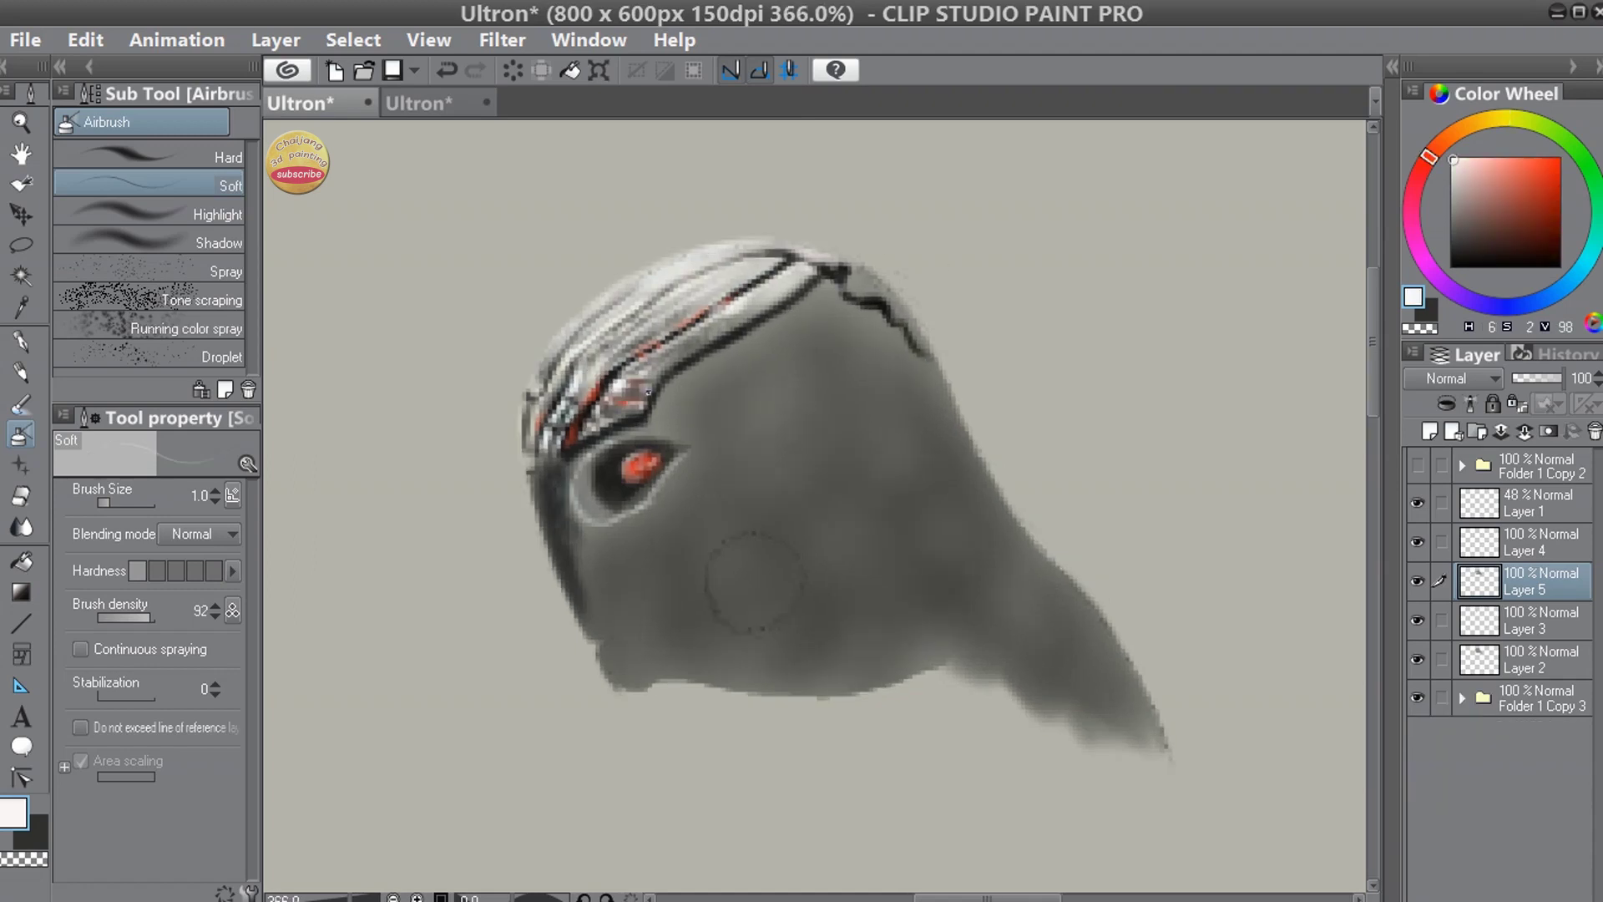
- Draw a thin near-black line beneath the metallic strip from the rear seam toward the eye, redoing it as one stroke at density 100
drag(660, 376, 744, 331)
mouse_move(734, 329)
mouse_down()
mouse_move(782, 298)
mouse_move(706, 347)
mouse_up()
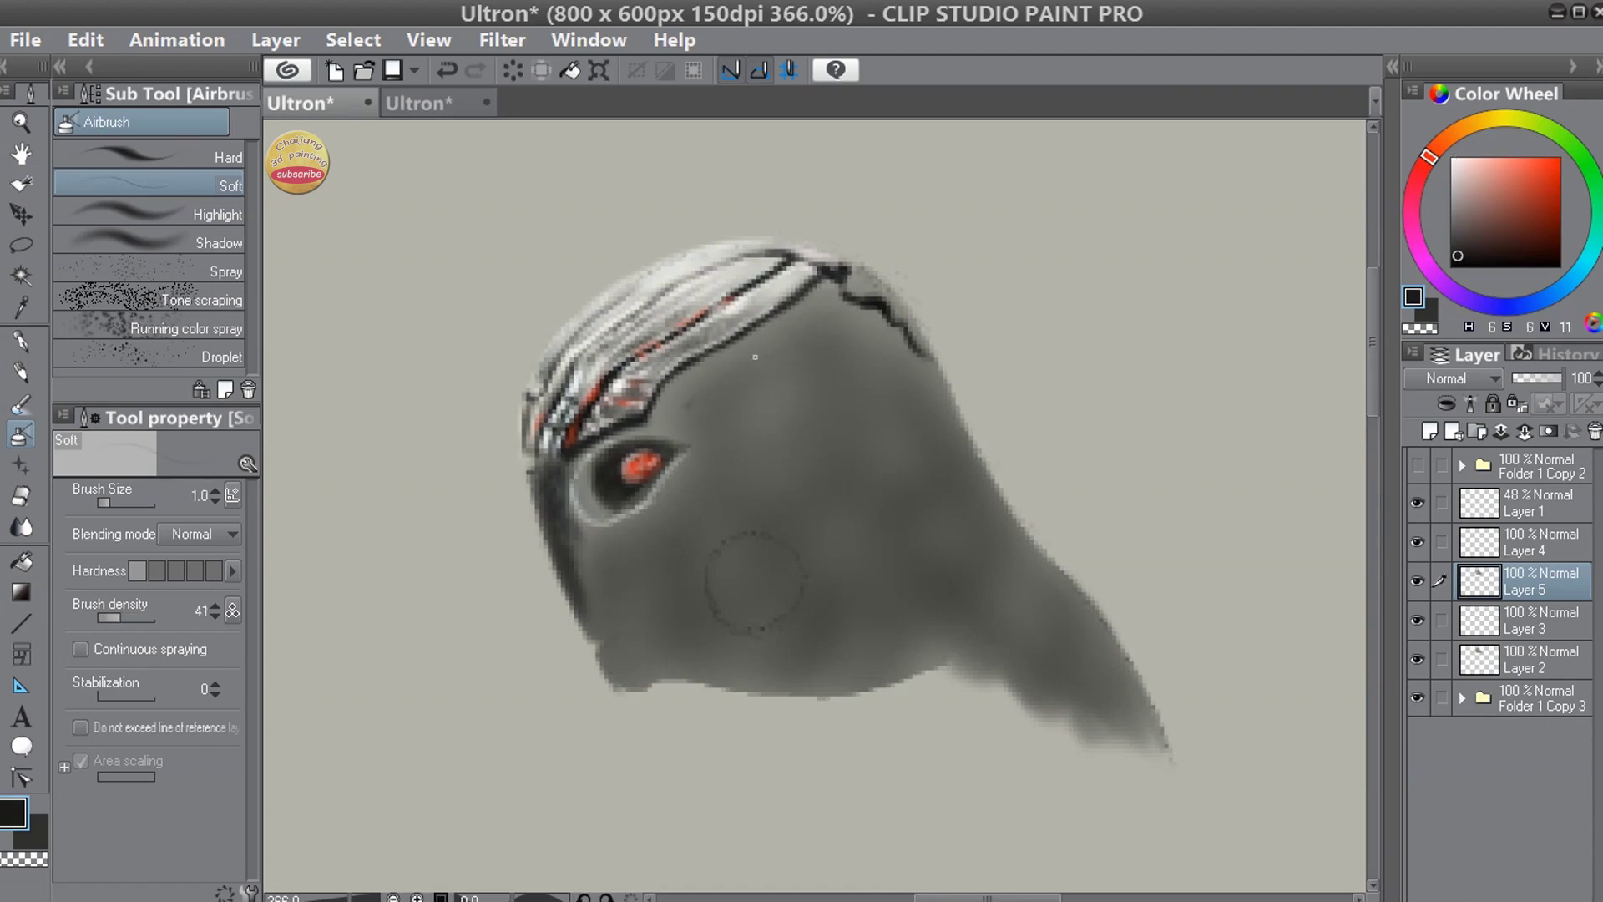
drag(841, 309, 804, 328)
drag(846, 303, 829, 313)
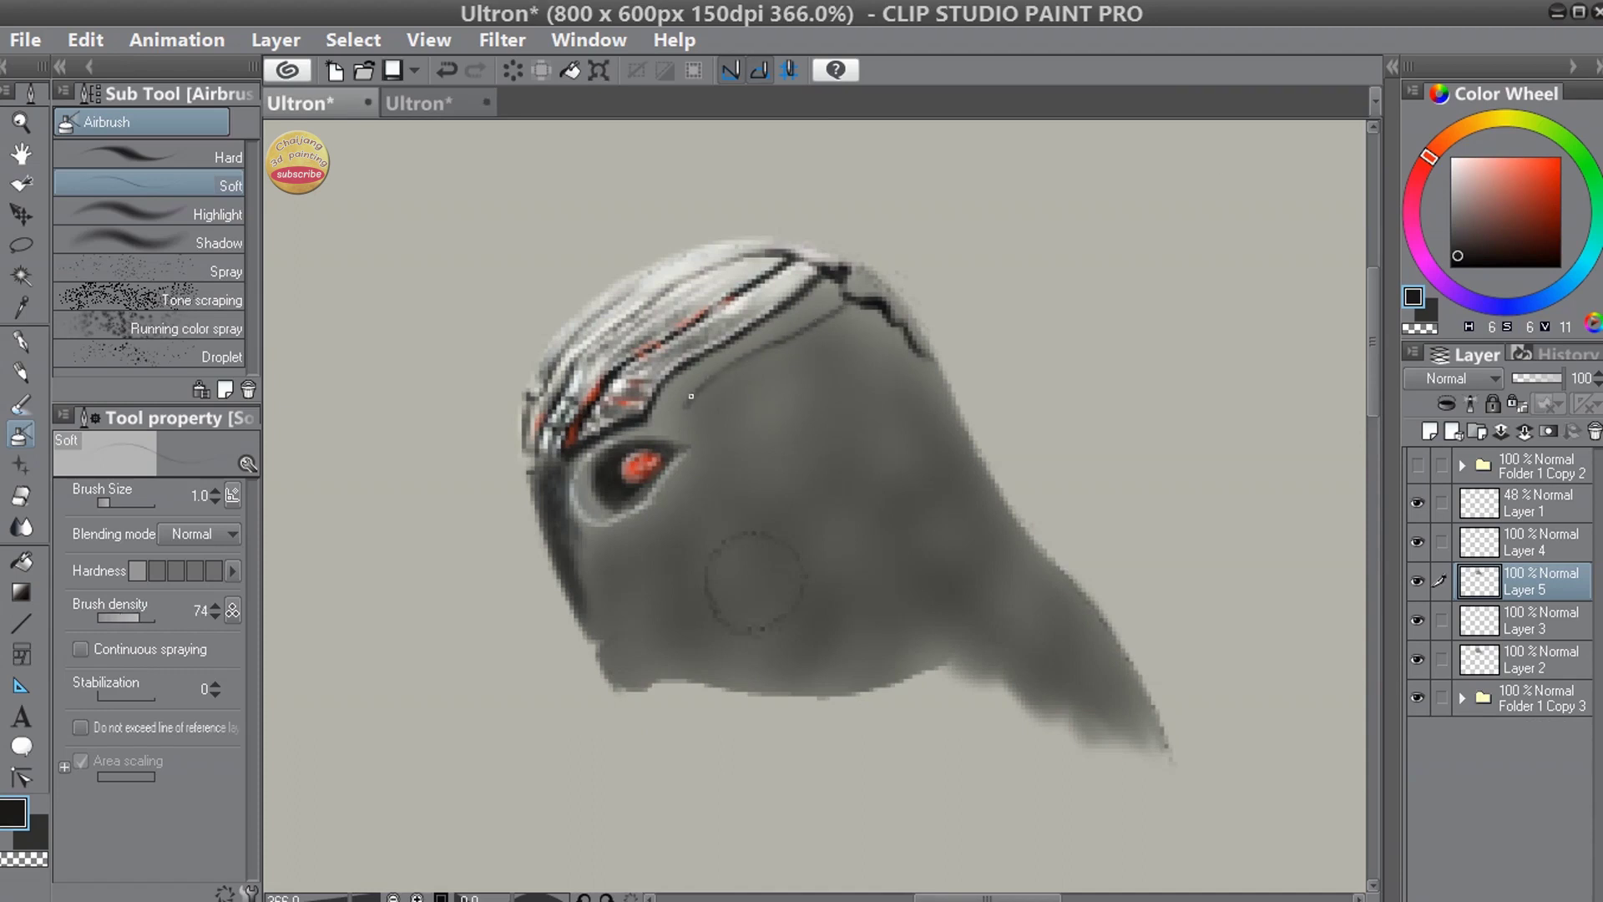
drag(742, 357, 691, 400)
key(e)
key(ctrl+z)
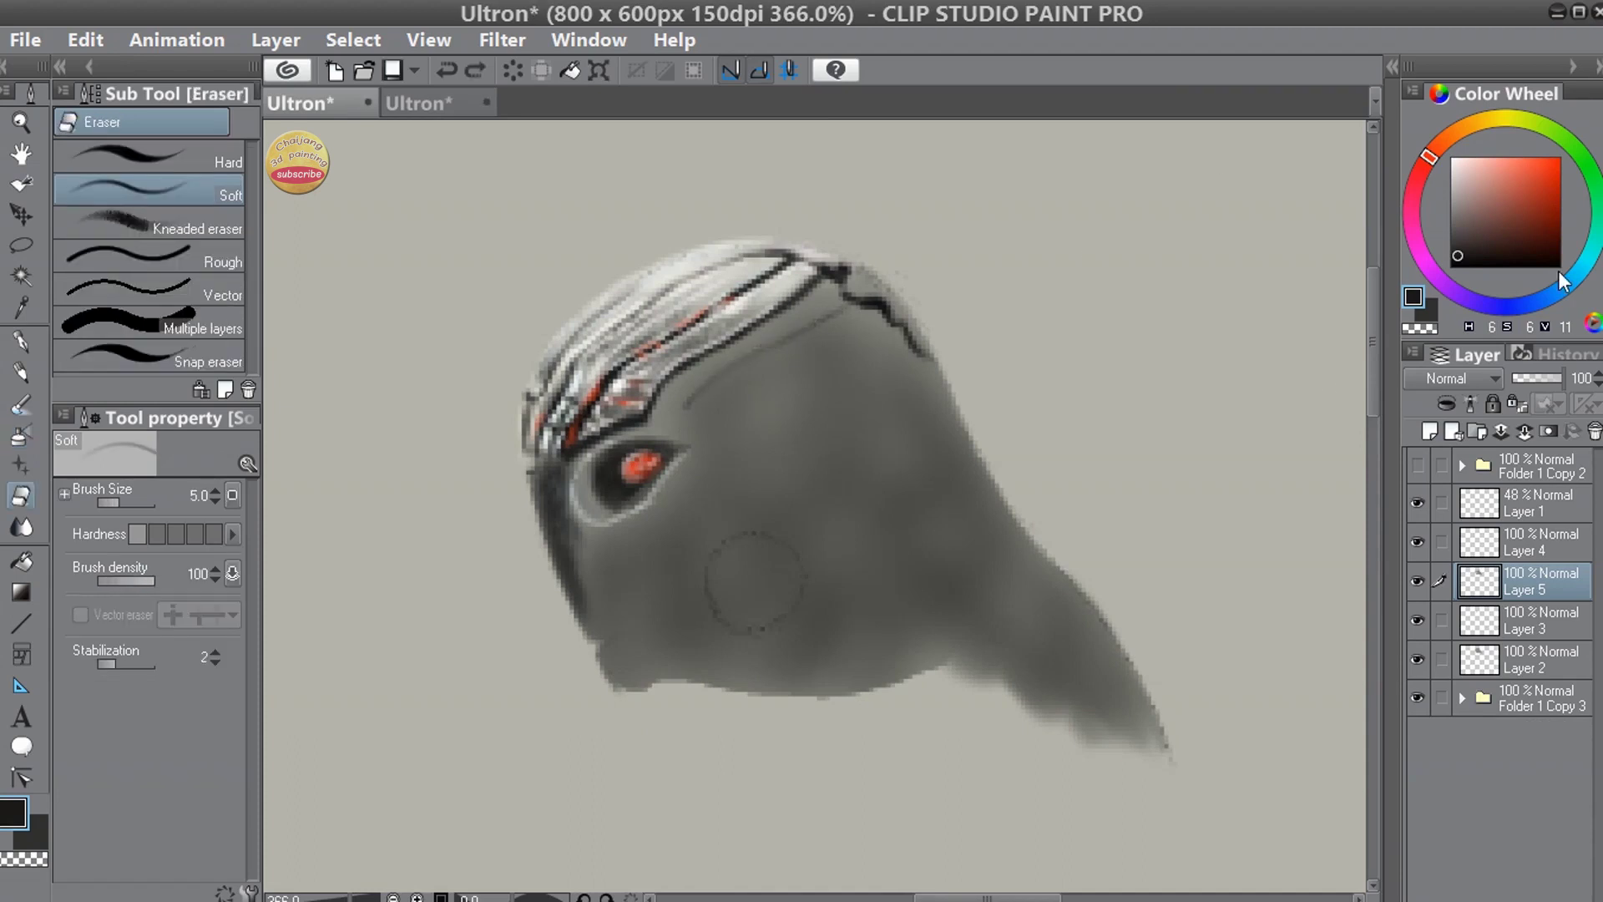
key(b)
mouse_move(739, 359)
mouse_down()
mouse_move(685, 409)
mouse_move(792, 332)
mouse_move(849, 311)
mouse_up()
key(ctrl+z)
key(ctrl+z)
mouse_move(684, 414)
mouse_down()
mouse_move(754, 349)
mouse_move(859, 305)
mouse_up()
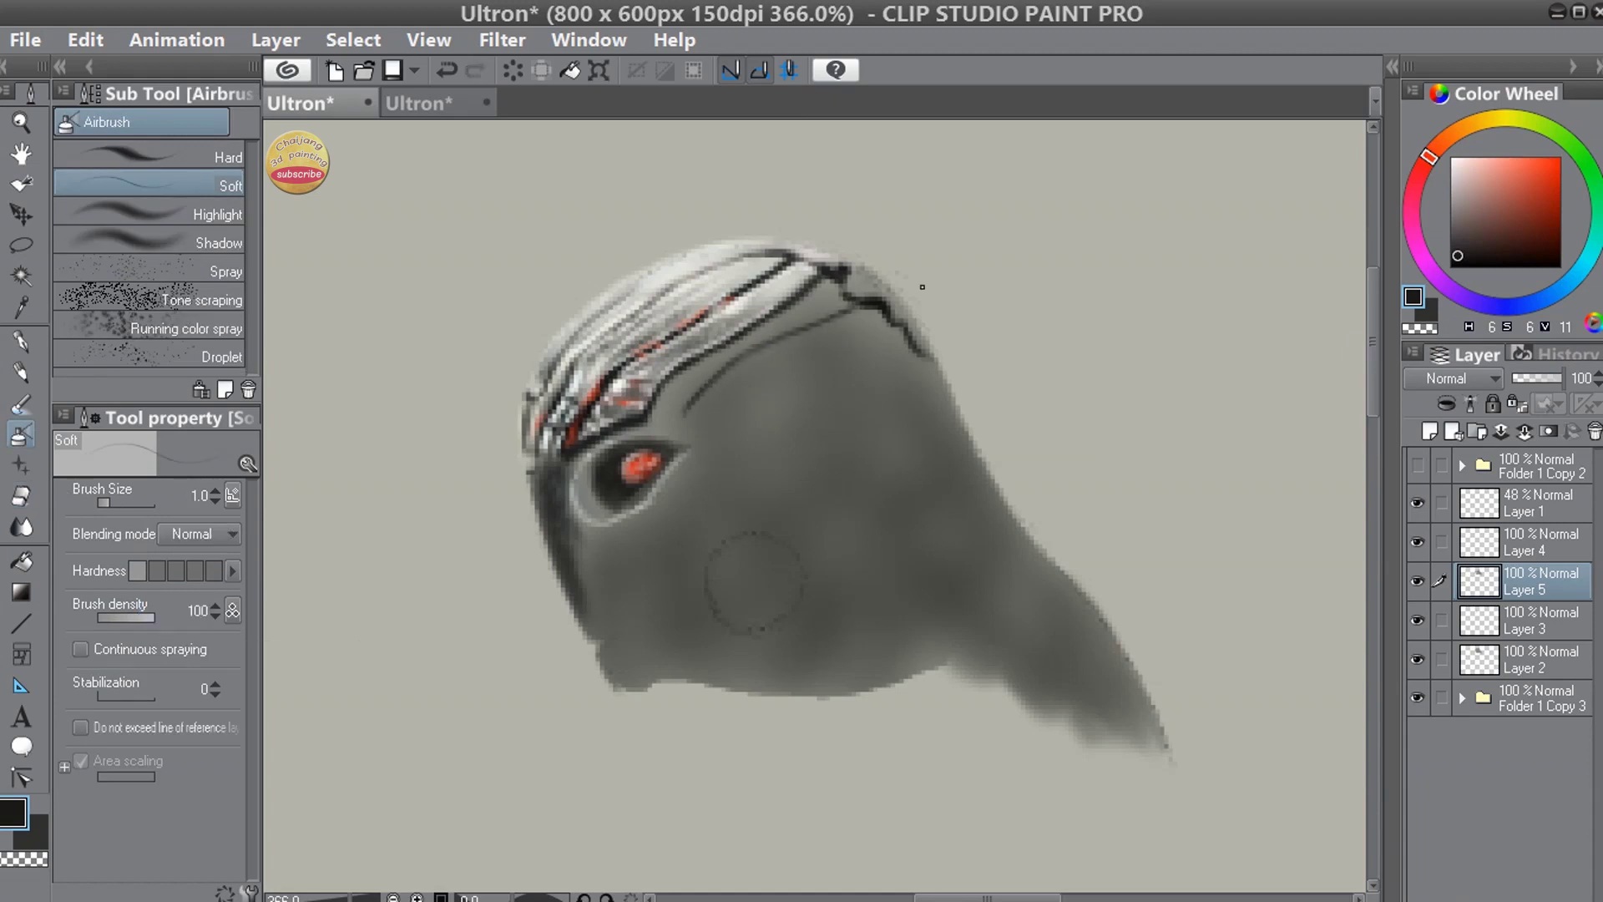
- Add sampled red accents along the strip's lower black line, from above the eye up to the crown, at density 100
alt+click(723, 329)
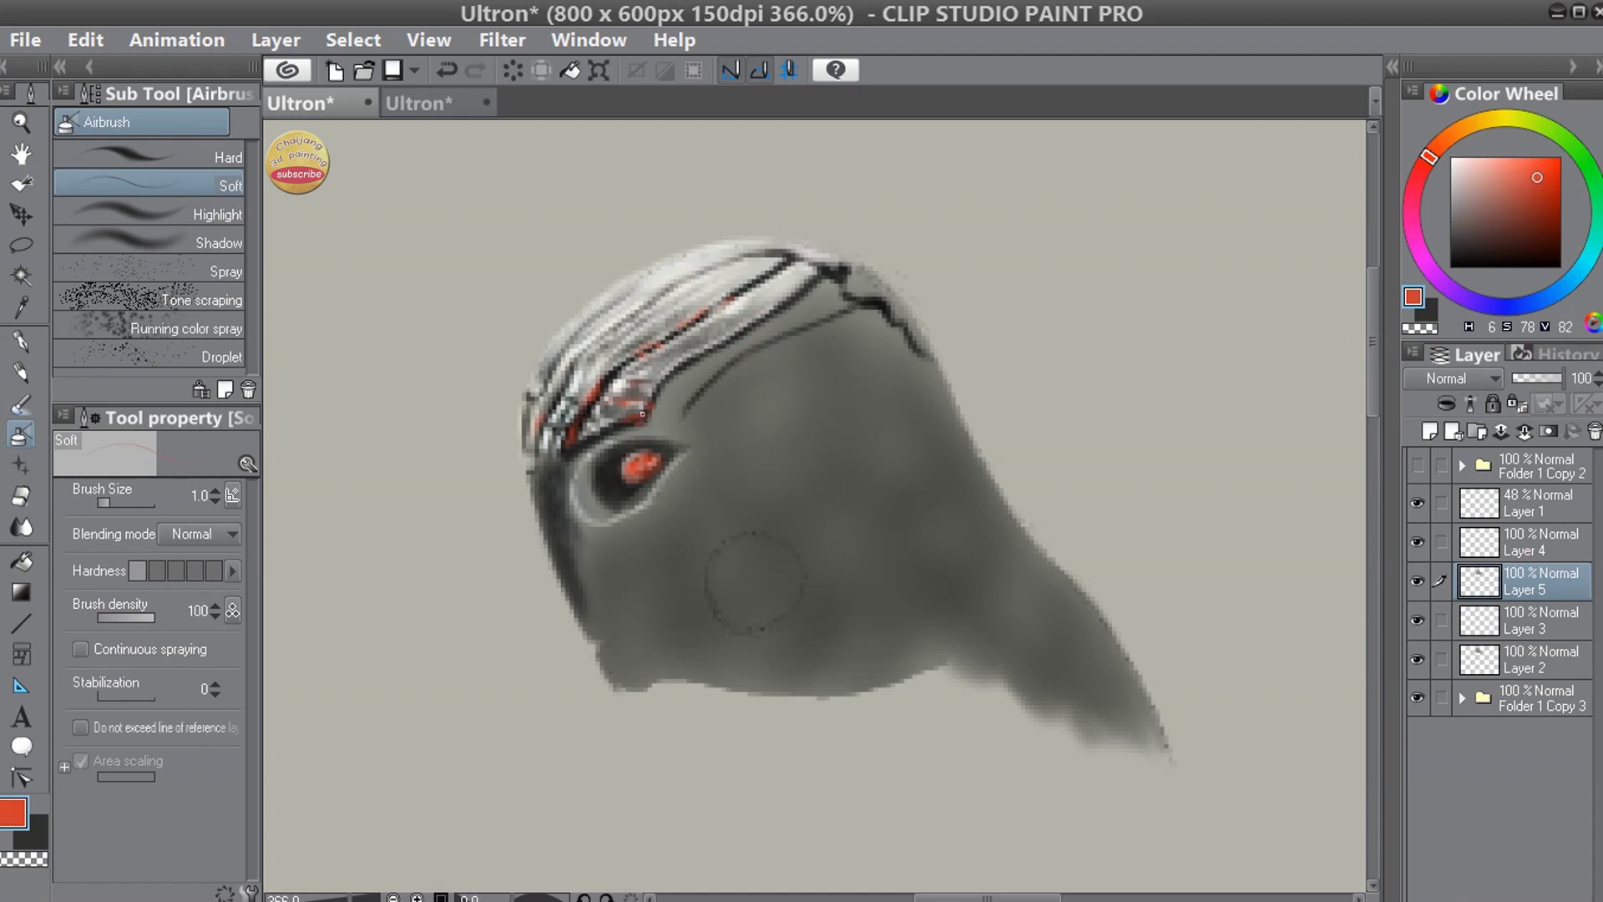
drag(683, 372, 667, 377)
mouse_move(745, 331)
mouse_down()
mouse_move(863, 252)
mouse_move(794, 288)
mouse_up()
alt+click(651, 403)
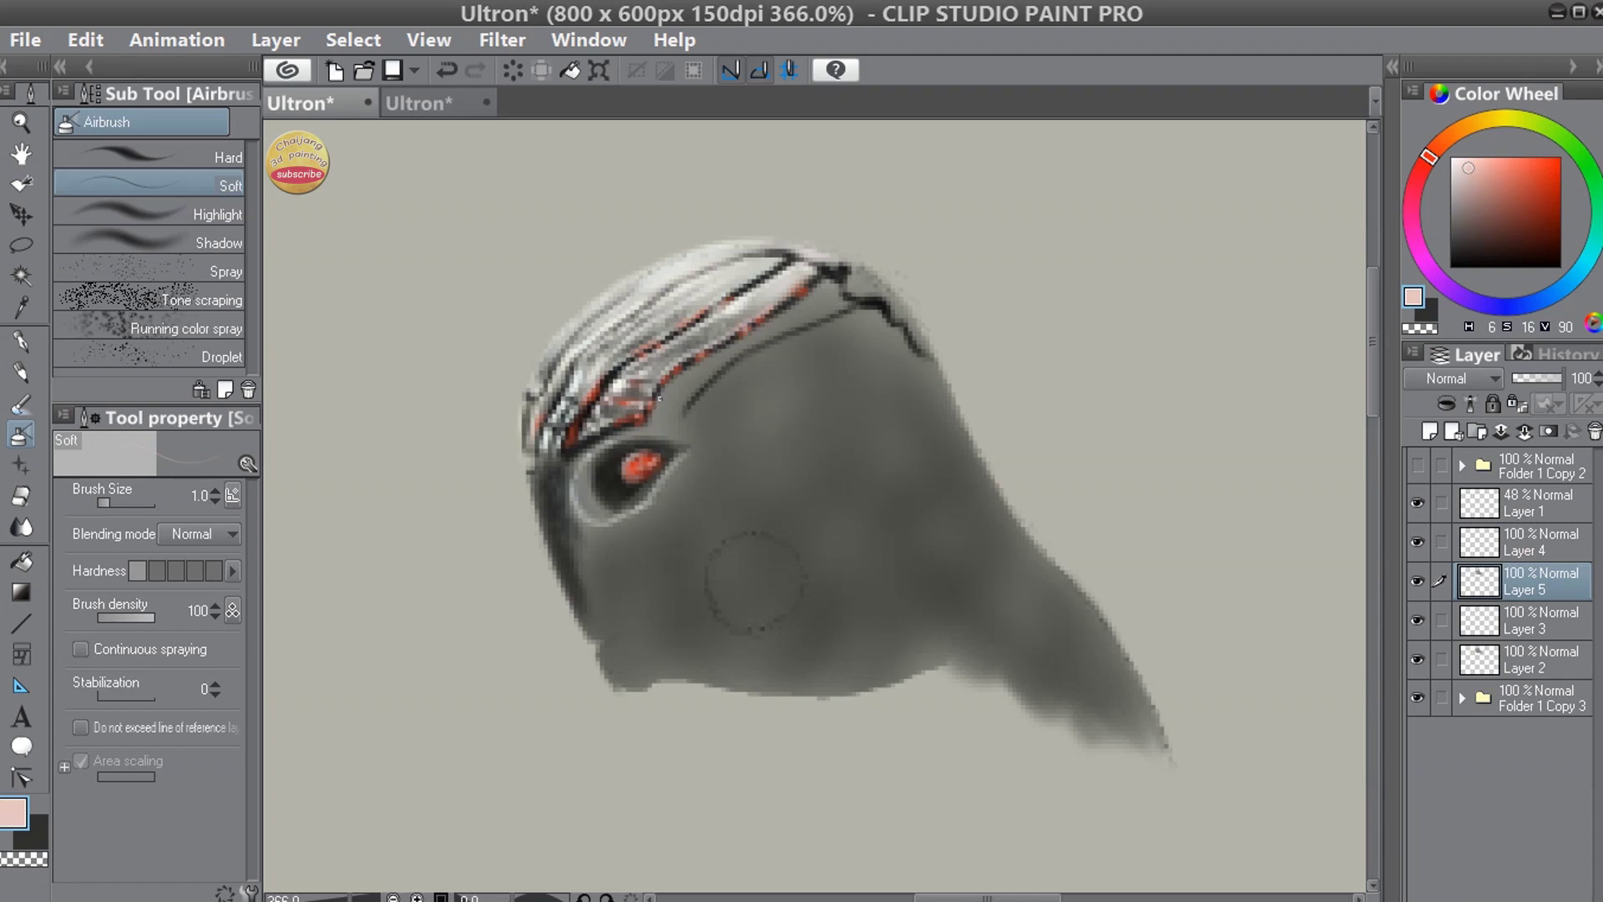
- Darken the gap beneath the red accents with near-black, using the soft airbrush at density 45 and the G-pen at size 1
alt+click(607, 428)
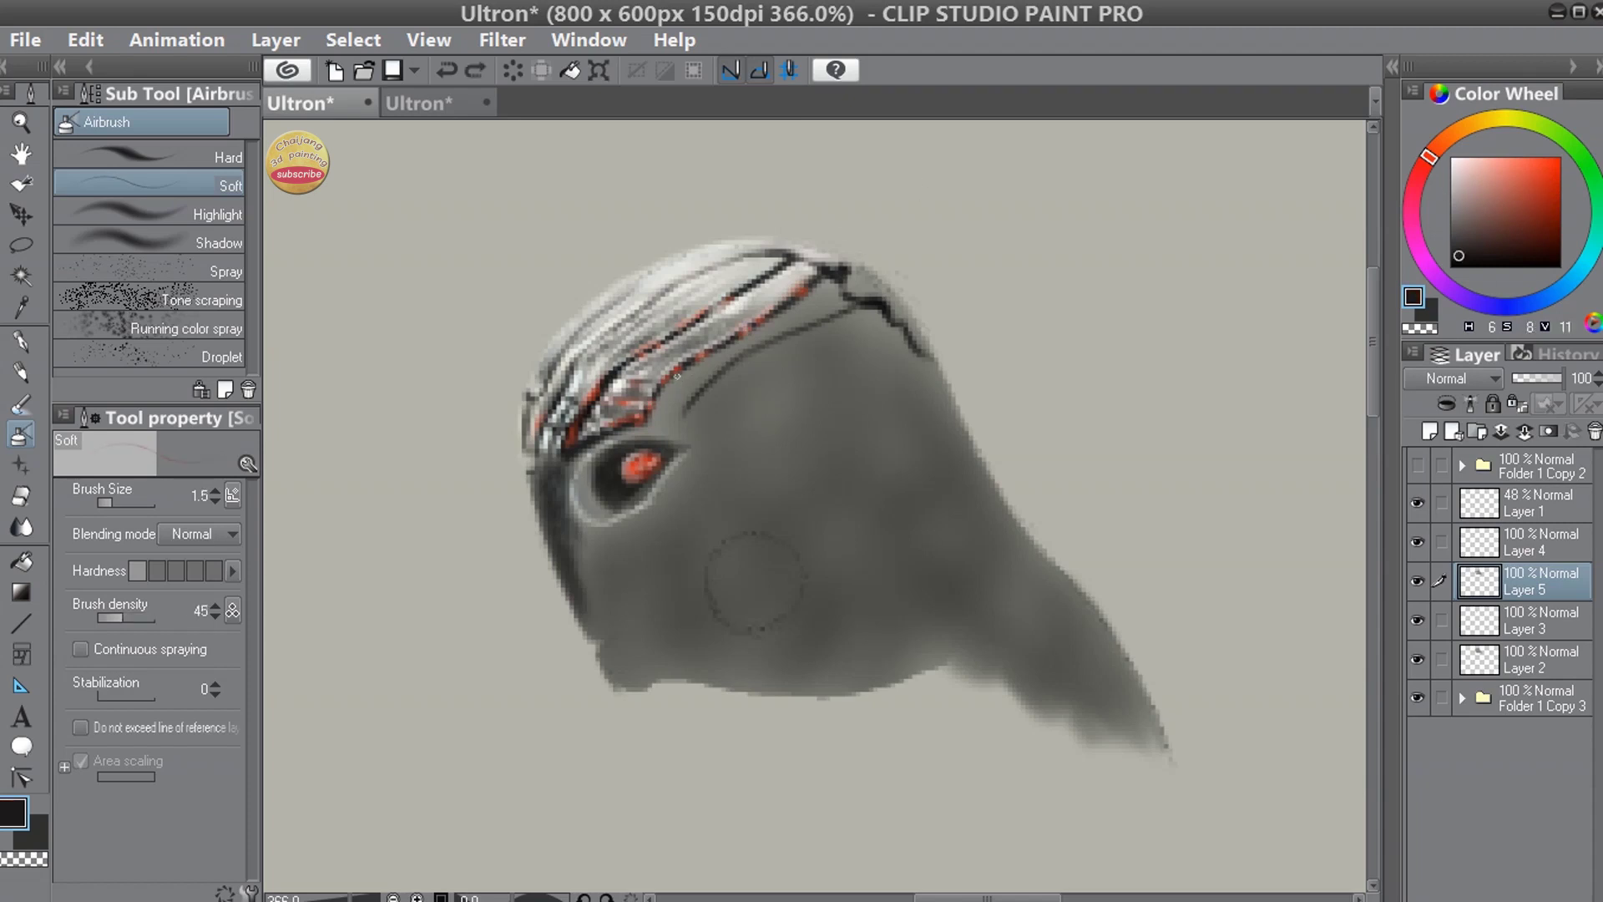
mouse_move(677, 383)
mouse_down()
mouse_move(657, 413)
mouse_move(712, 364)
mouse_up()
key([)
key(p)
key(x)
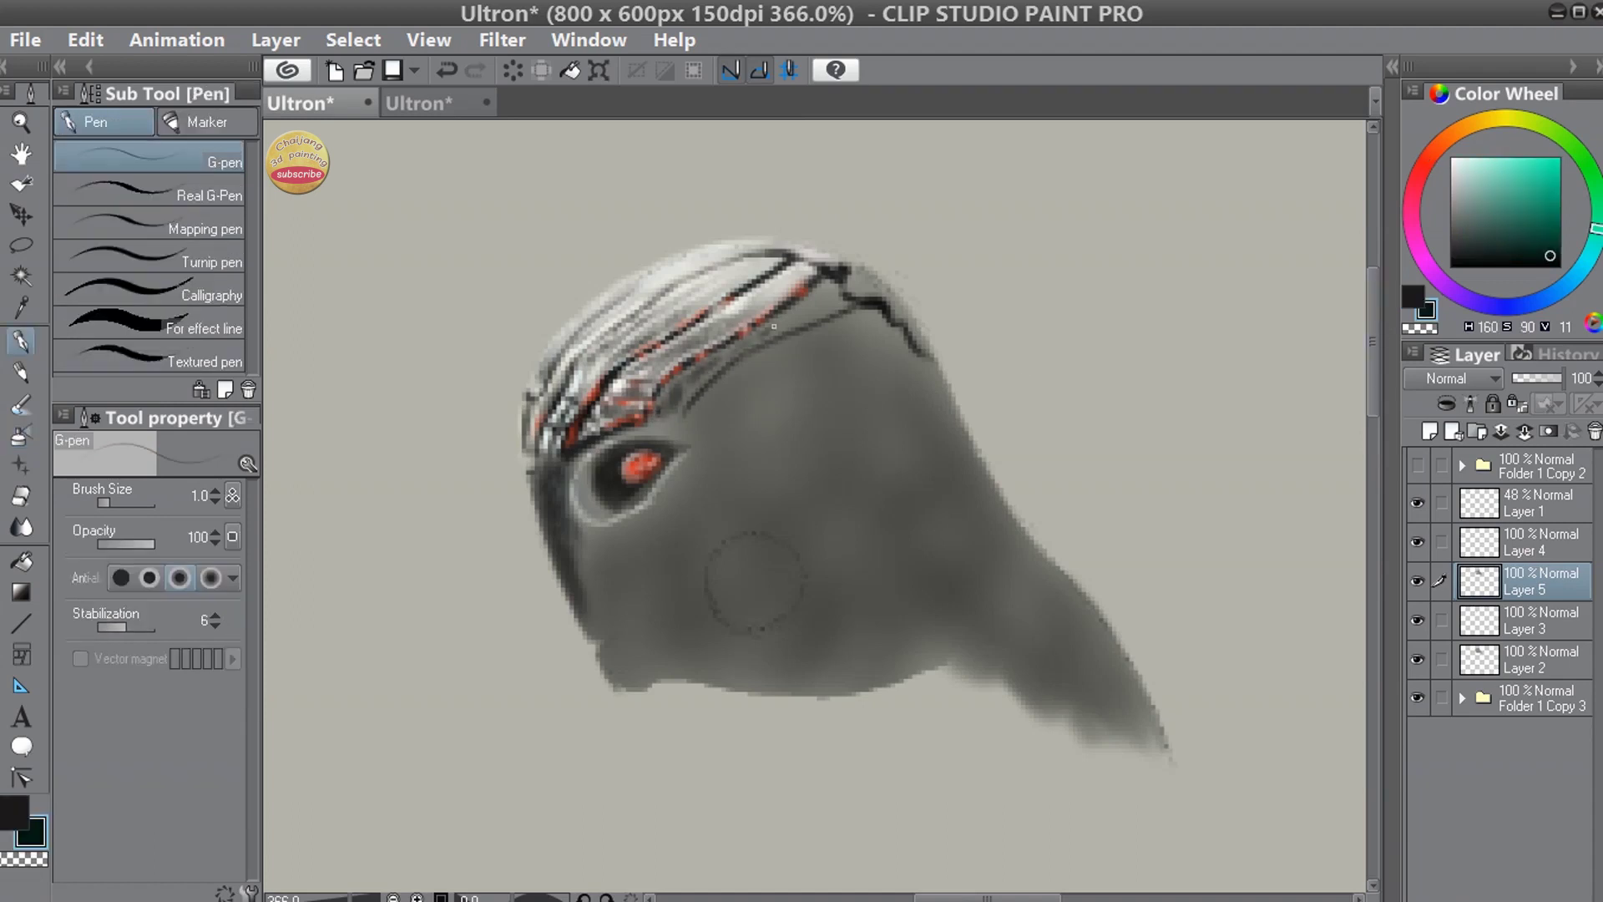
drag(826, 298, 774, 326)
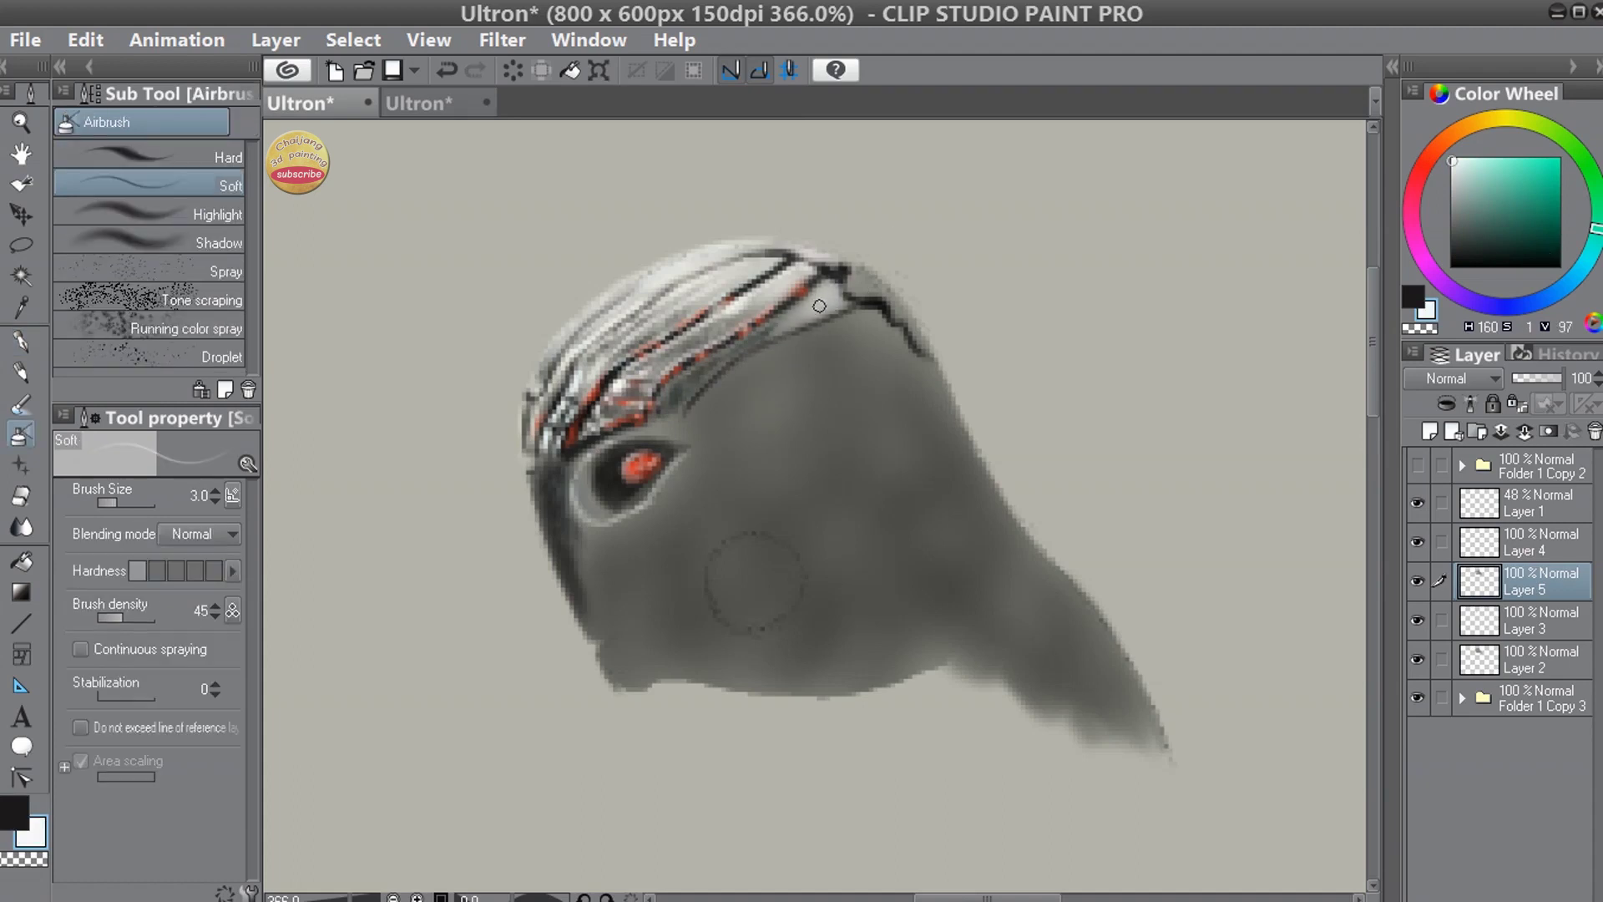
- Lighten the band between the red accents and the thin lower line with off-white, finishing with the soft airbrush at size 1.5, density 86
drag(694, 375, 669, 407)
drag(766, 333, 732, 353)
click(147, 617)
click(105, 502)
mouse_move(824, 280)
mouse_down()
mouse_move(662, 402)
mouse_move(719, 362)
mouse_up()
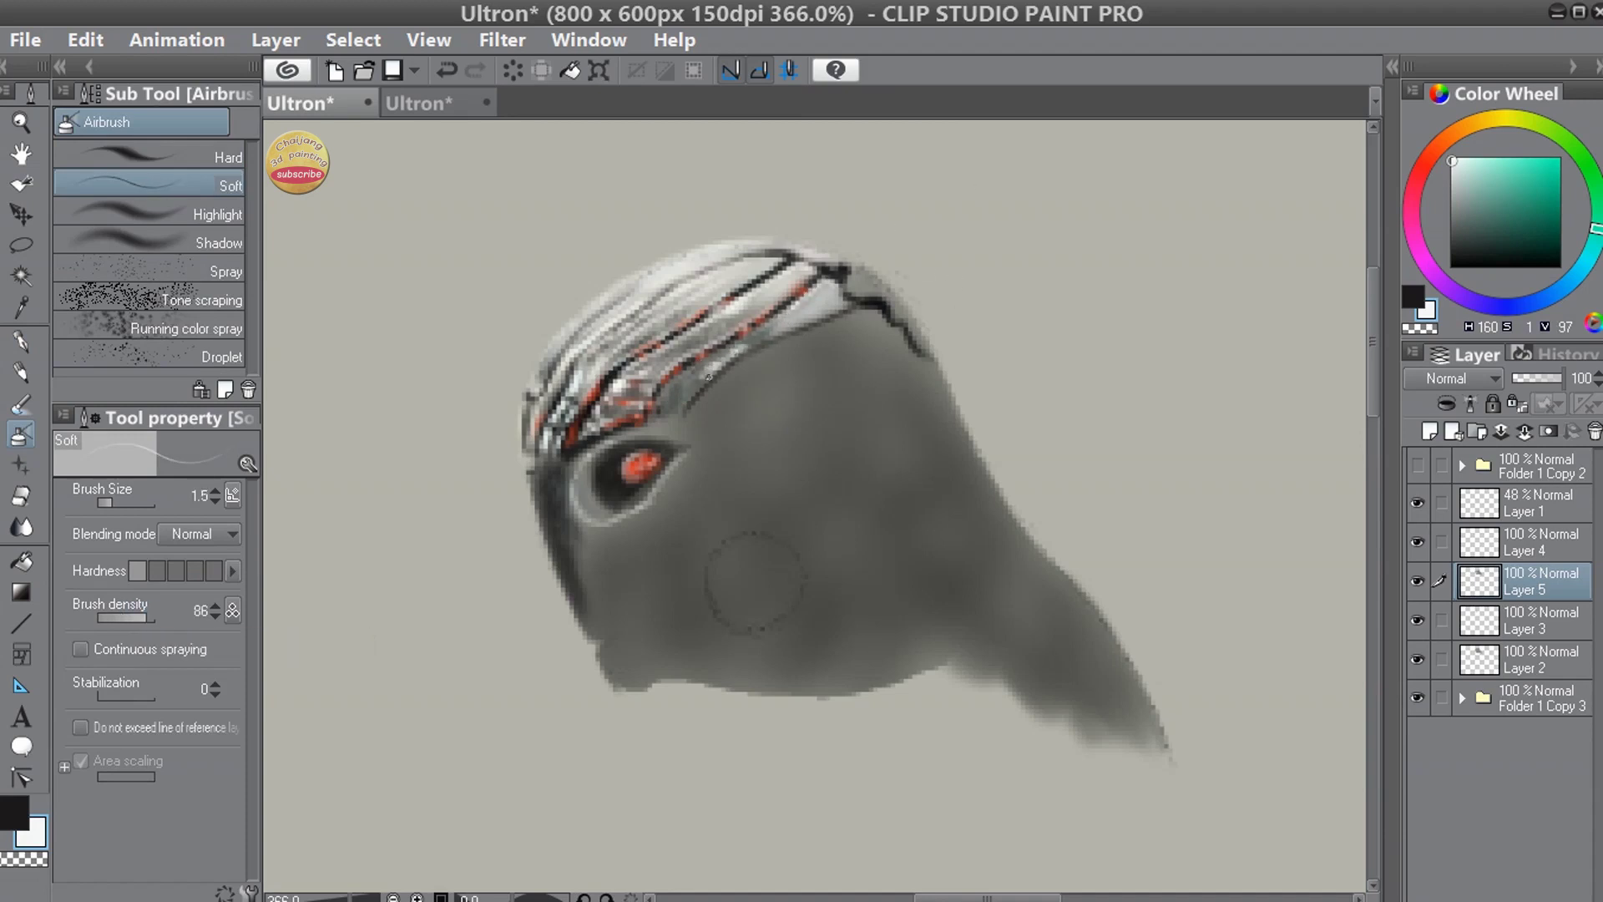
- Draw a thin off-white angular contour behind the eye, below the strip's lower end, and save the file
click(1552, 255)
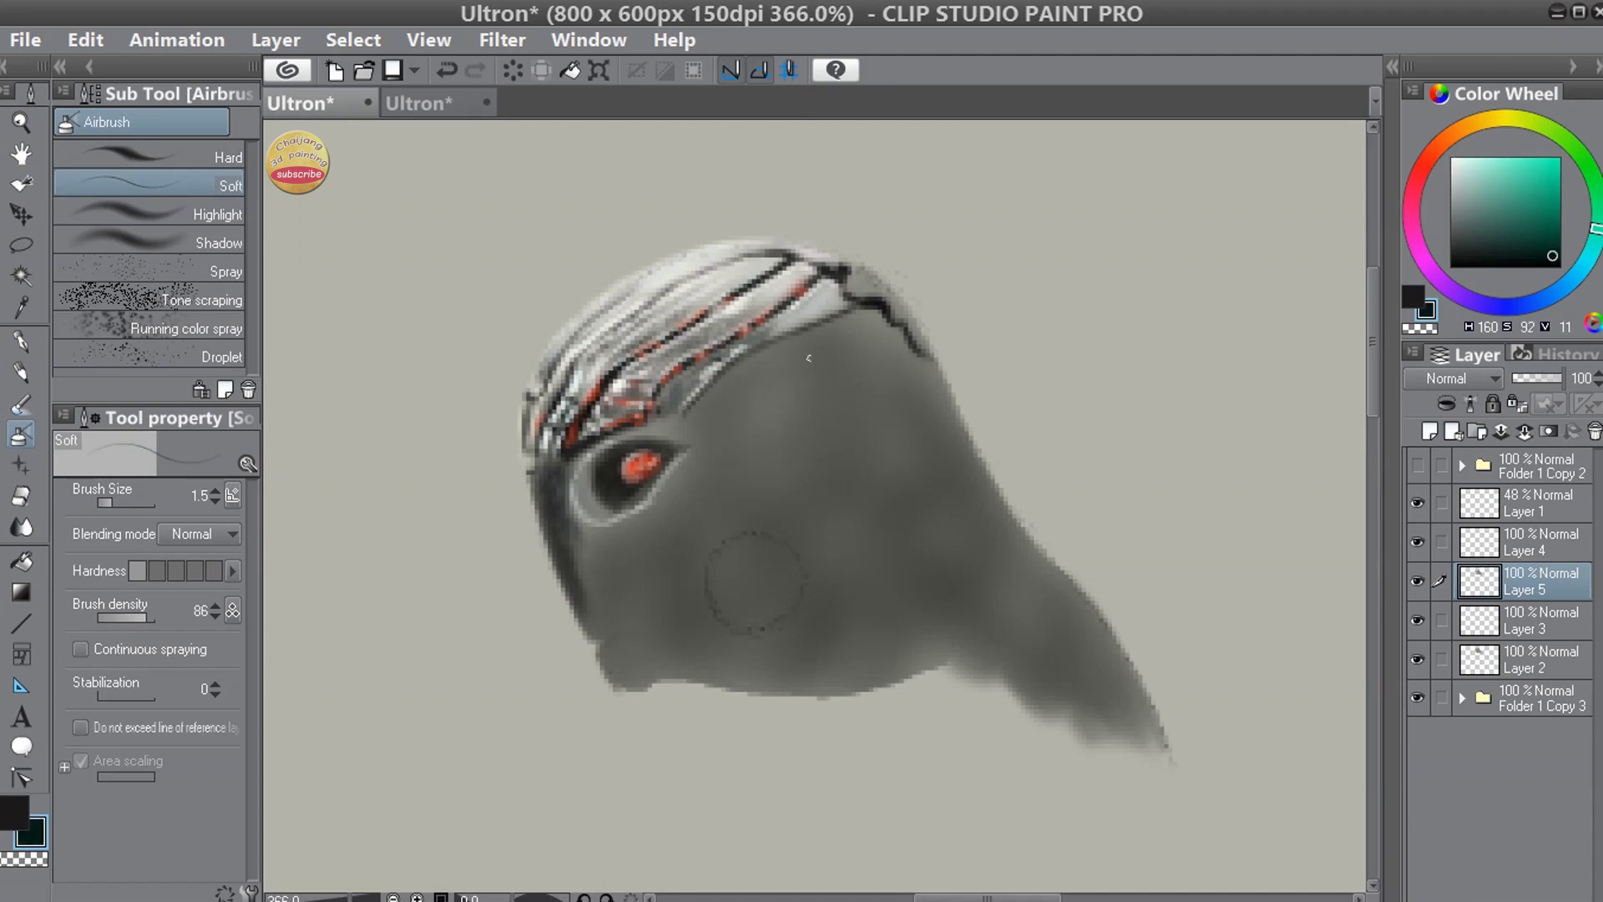
click(1450, 162)
mouse_move(679, 414)
mouse_down()
mouse_move(727, 440)
mouse_move(761, 409)
mouse_up()
key(ctrl+s)
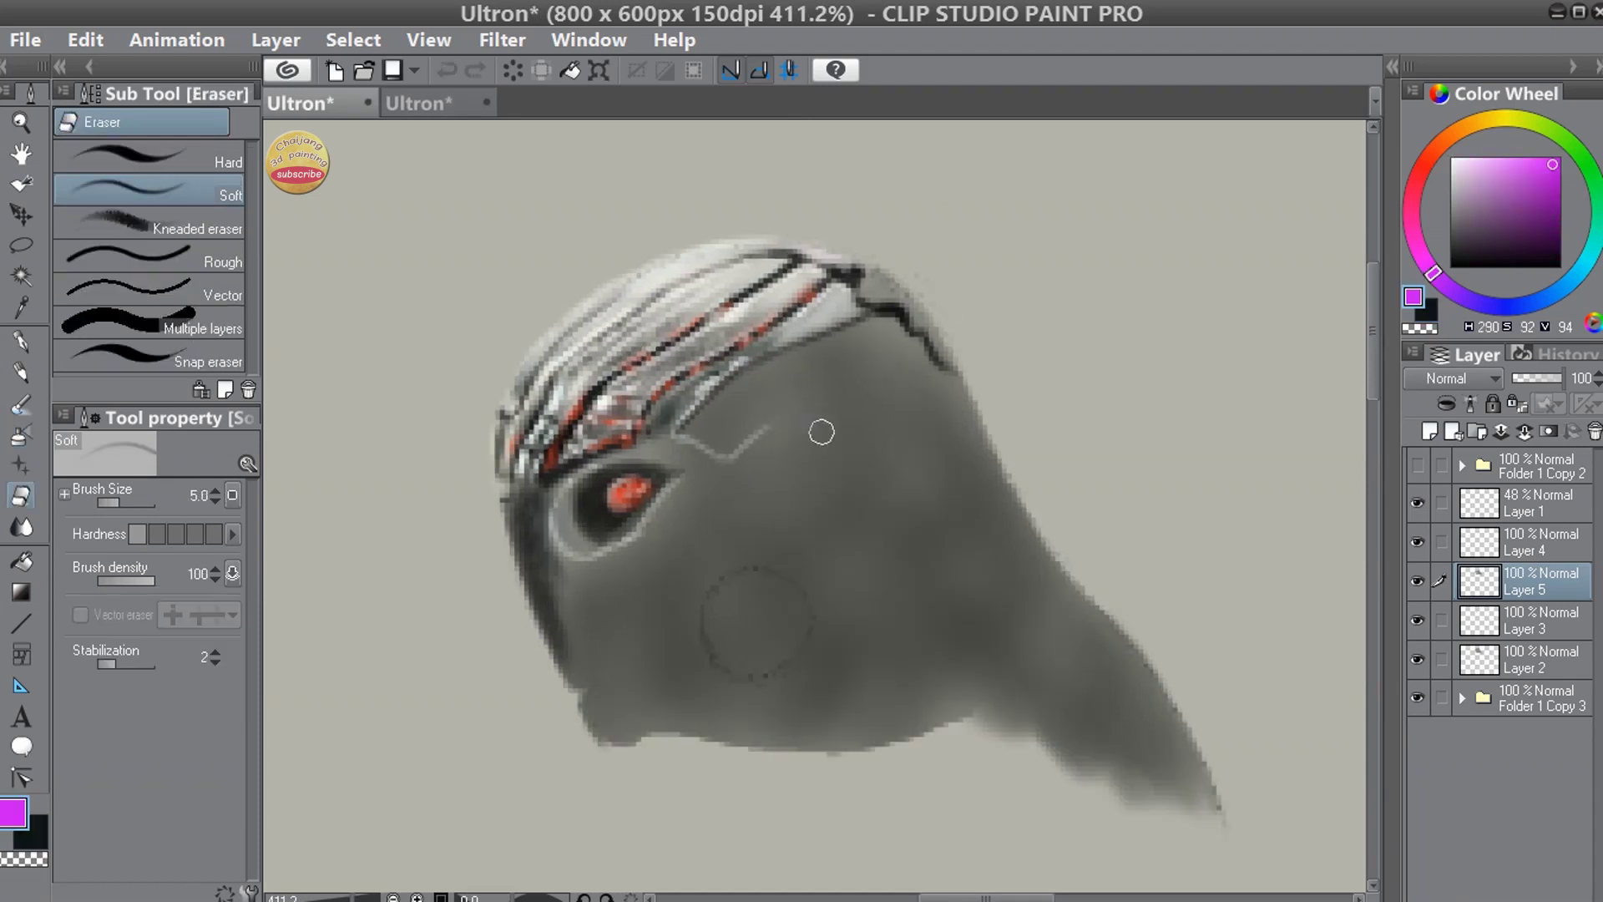
- Cover the angular contour with sampled dark grey at density 68 and redraw it in off-white on Layer 4 at size 1, density 43
key(i)
click(726, 433)
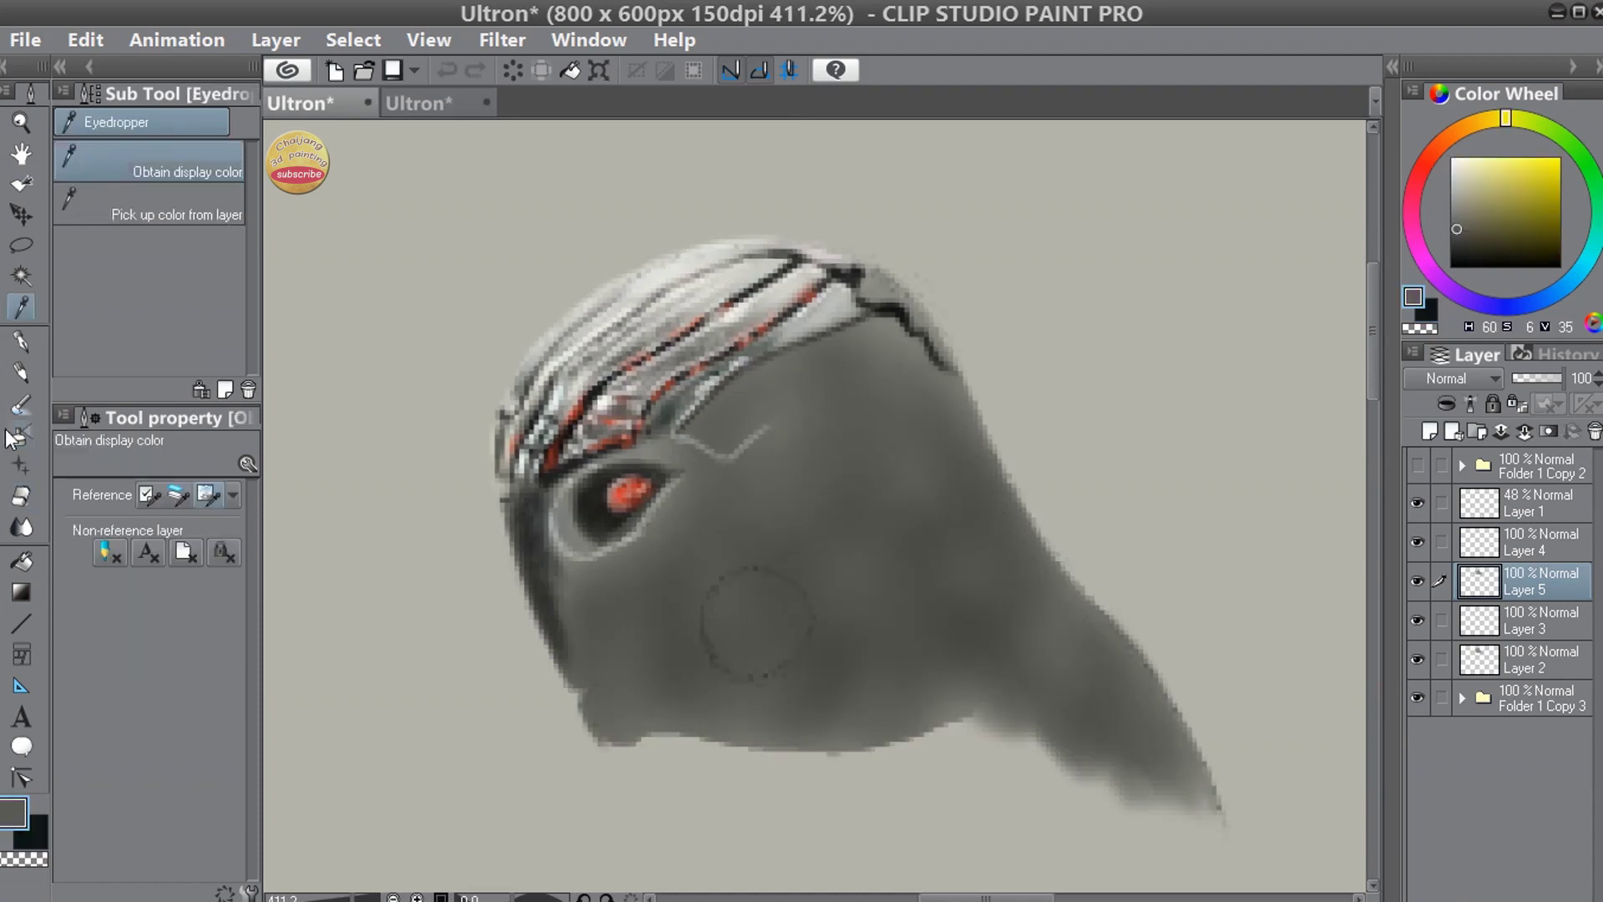
key(b)
click(136, 617)
key(bracketright)
key(bracketright)
key(bracketright)
key(bracketright)
mouse_move(772, 427)
mouse_down()
mouse_move(683, 444)
mouse_move(743, 459)
mouse_move(705, 435)
mouse_up()
key(bracketleft)
key(bracketleft)
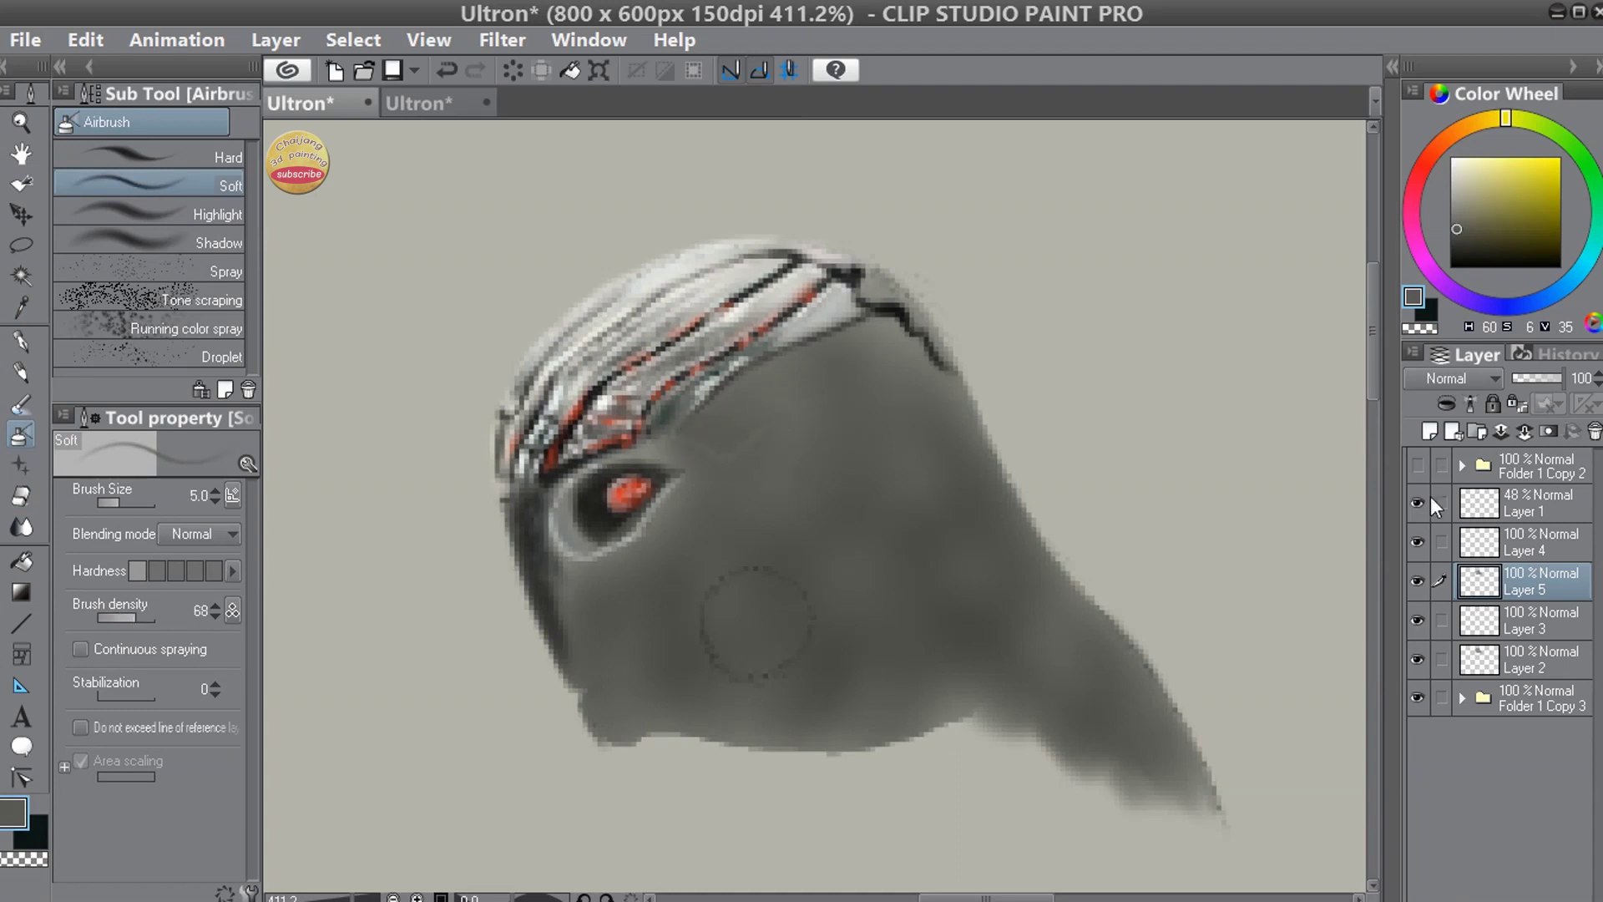
click(1502, 542)
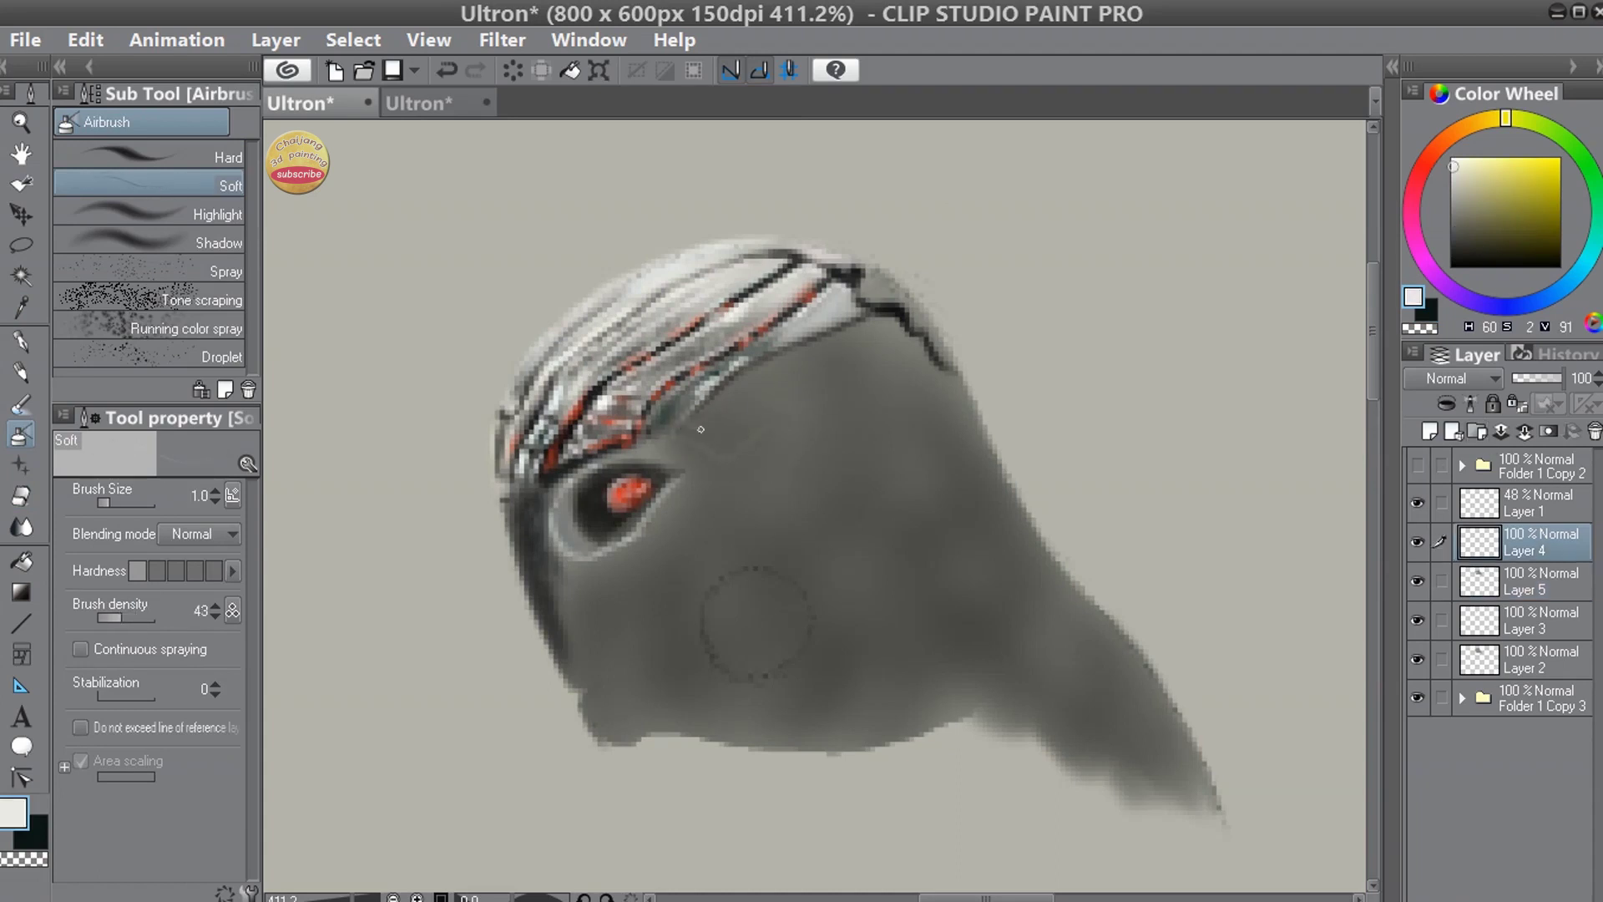
mouse_move(700, 429)
mouse_down()
mouse_move(724, 435)
mouse_move(773, 406)
mouse_up()
- Lighten the dark eye socket around the red iris with sampled grey-blue, raising the airbrush density to 60
alt+click(665, 455)
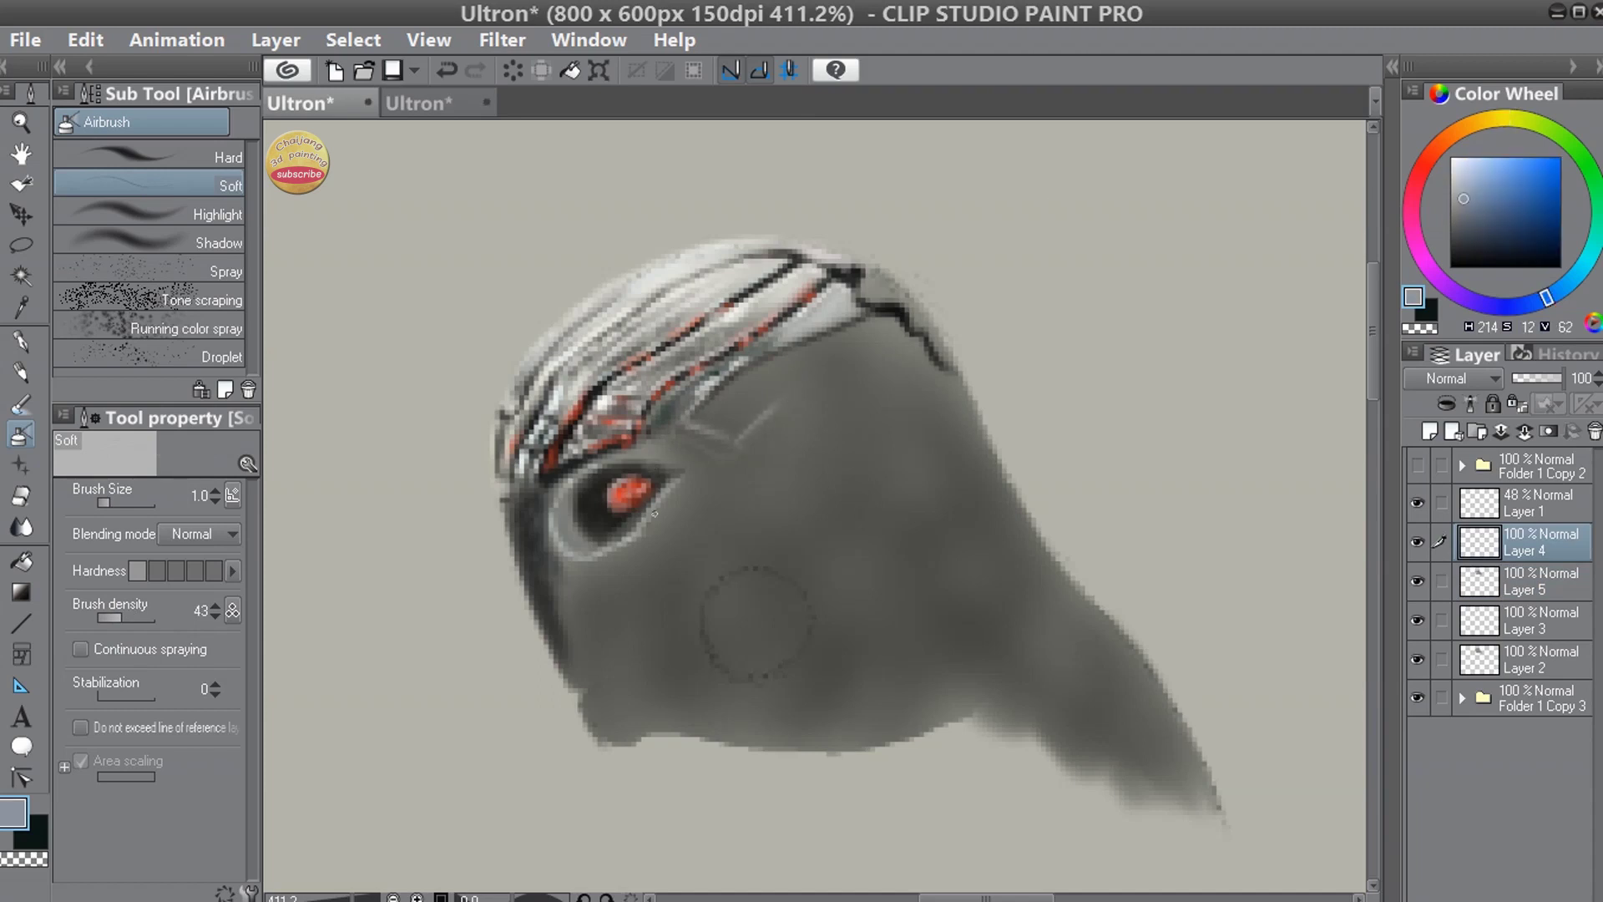
drag(583, 516, 593, 507)
click(131, 617)
drag(601, 482, 622, 471)
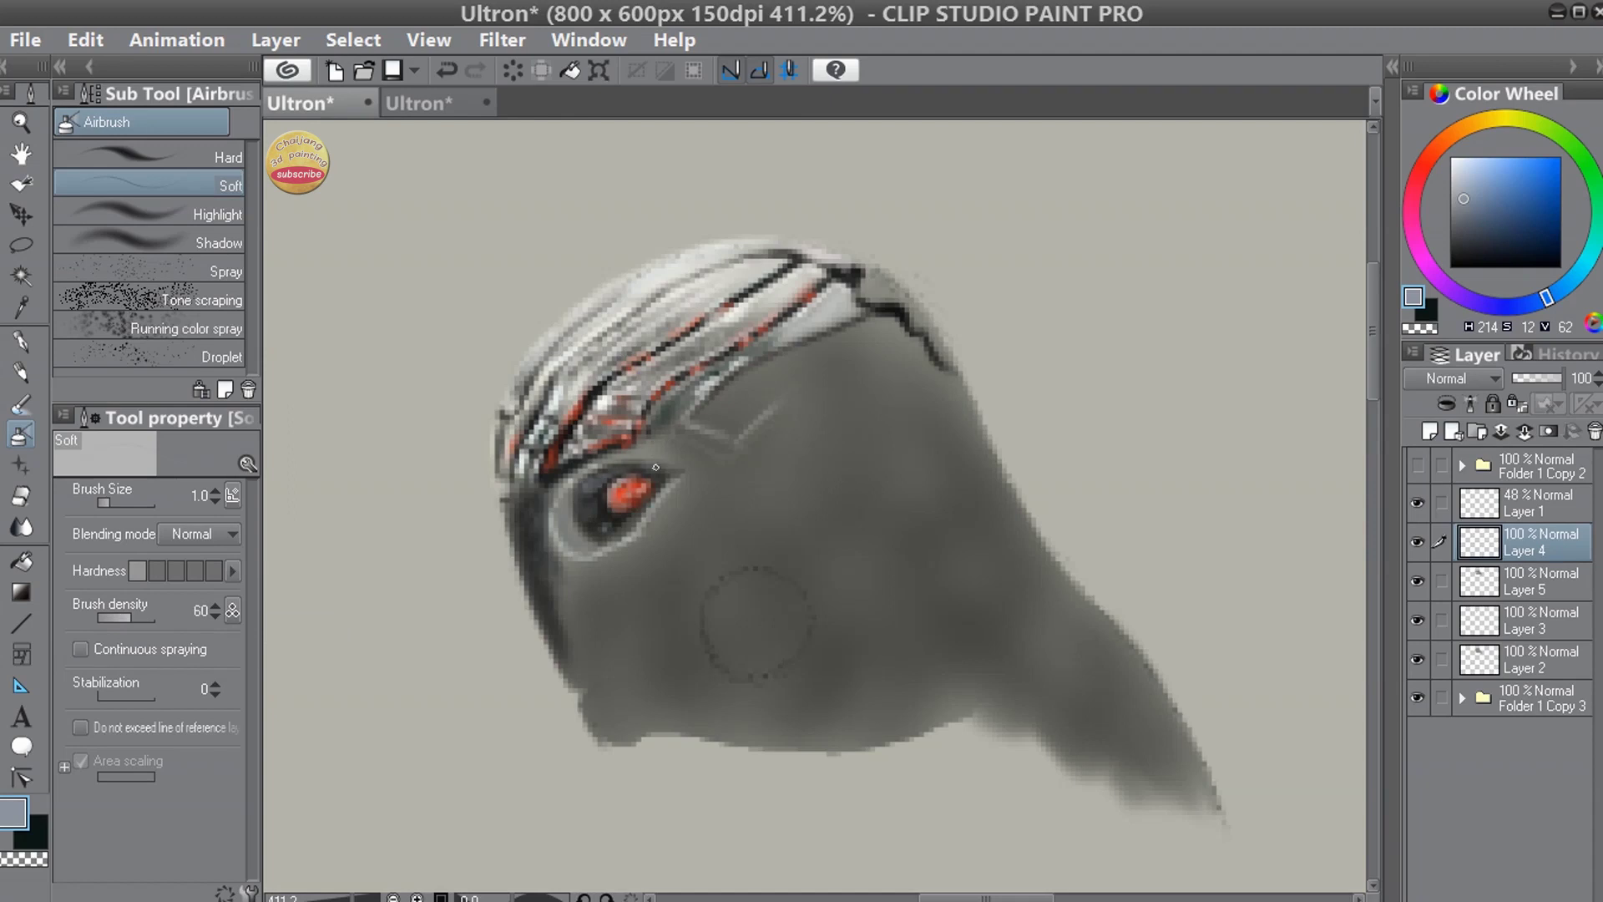
- Highlight the eye's upper inner edge and add fine light strokes along its front rim at brush size 1, density 100
click(596, 501)
click(1451, 171)
mouse_move(627, 468)
mouse_down()
mouse_move(660, 466)
mouse_move(601, 484)
mouse_up()
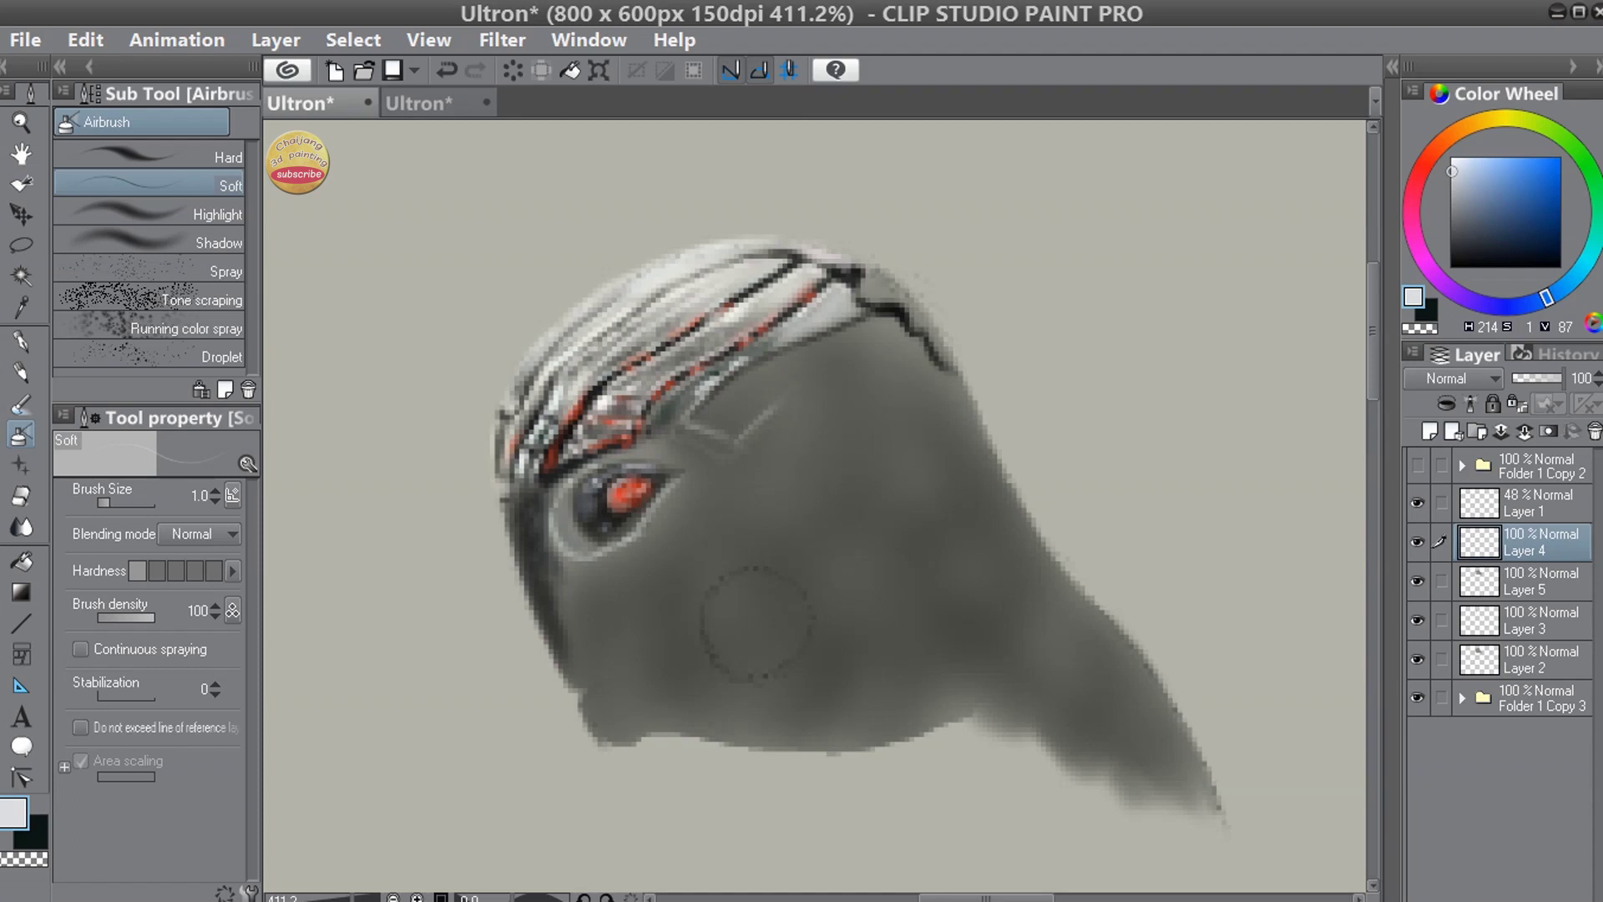
drag(577, 511, 579, 504)
alt+click(574, 506)
drag(561, 531, 571, 507)
- Dab light grey onto the eye's front rim with a larger brush, comparing the dab with undo and redo
click(1455, 179)
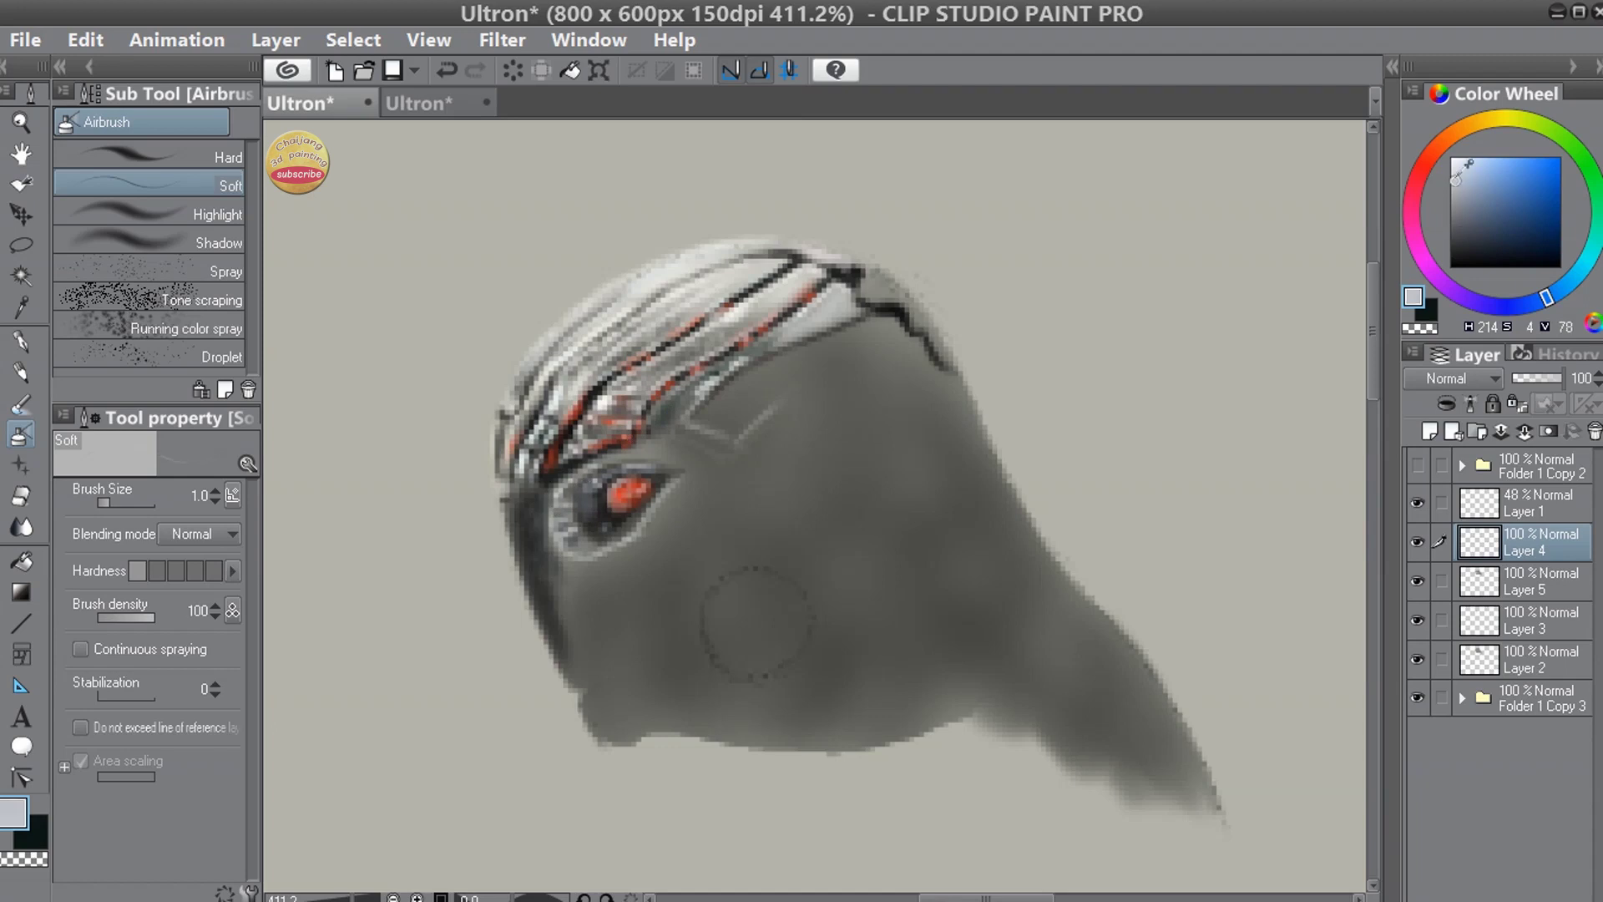
key(bracketright)
key(bracketright)
key(bracketright)
key(bracketright)
key(bracketright)
click(568, 519)
key(ctrl+z)
key(ctrl+y)
- Brighten the eye's lower rim with off-white and add small ticks beneath it at brush size 1, density 96
alt+click(598, 493)
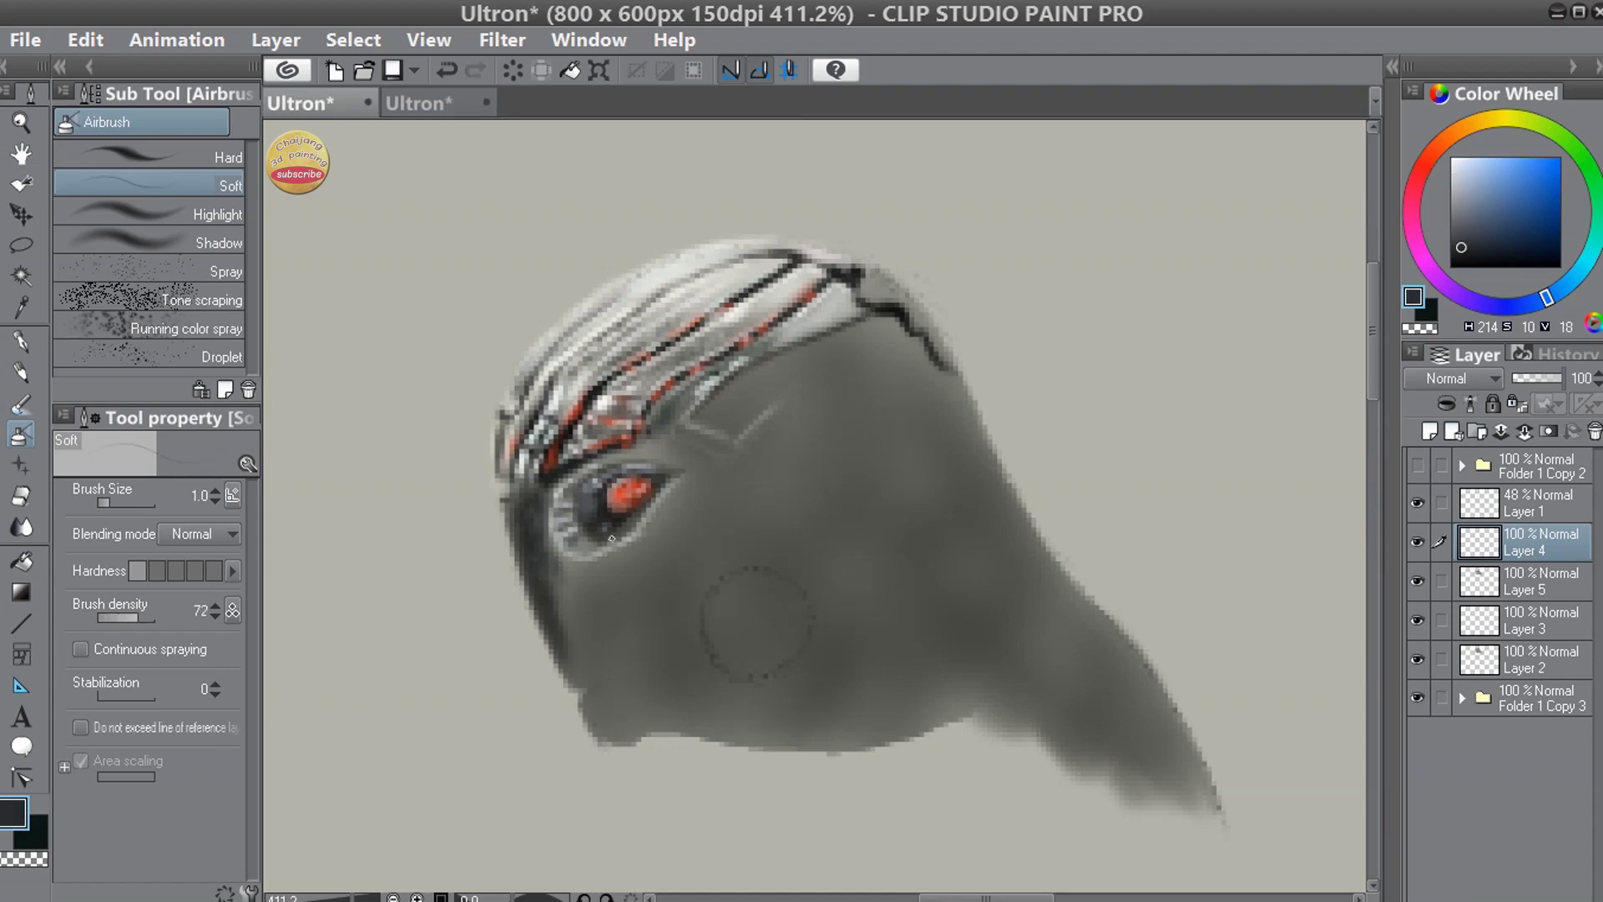
click(1450, 159)
click(152, 617)
mouse_move(561, 547)
mouse_down()
mouse_move(603, 564)
mouse_move(582, 563)
mouse_move(599, 507)
mouse_move(611, 540)
mouse_move(633, 536)
mouse_move(596, 568)
mouse_move(620, 541)
mouse_up()
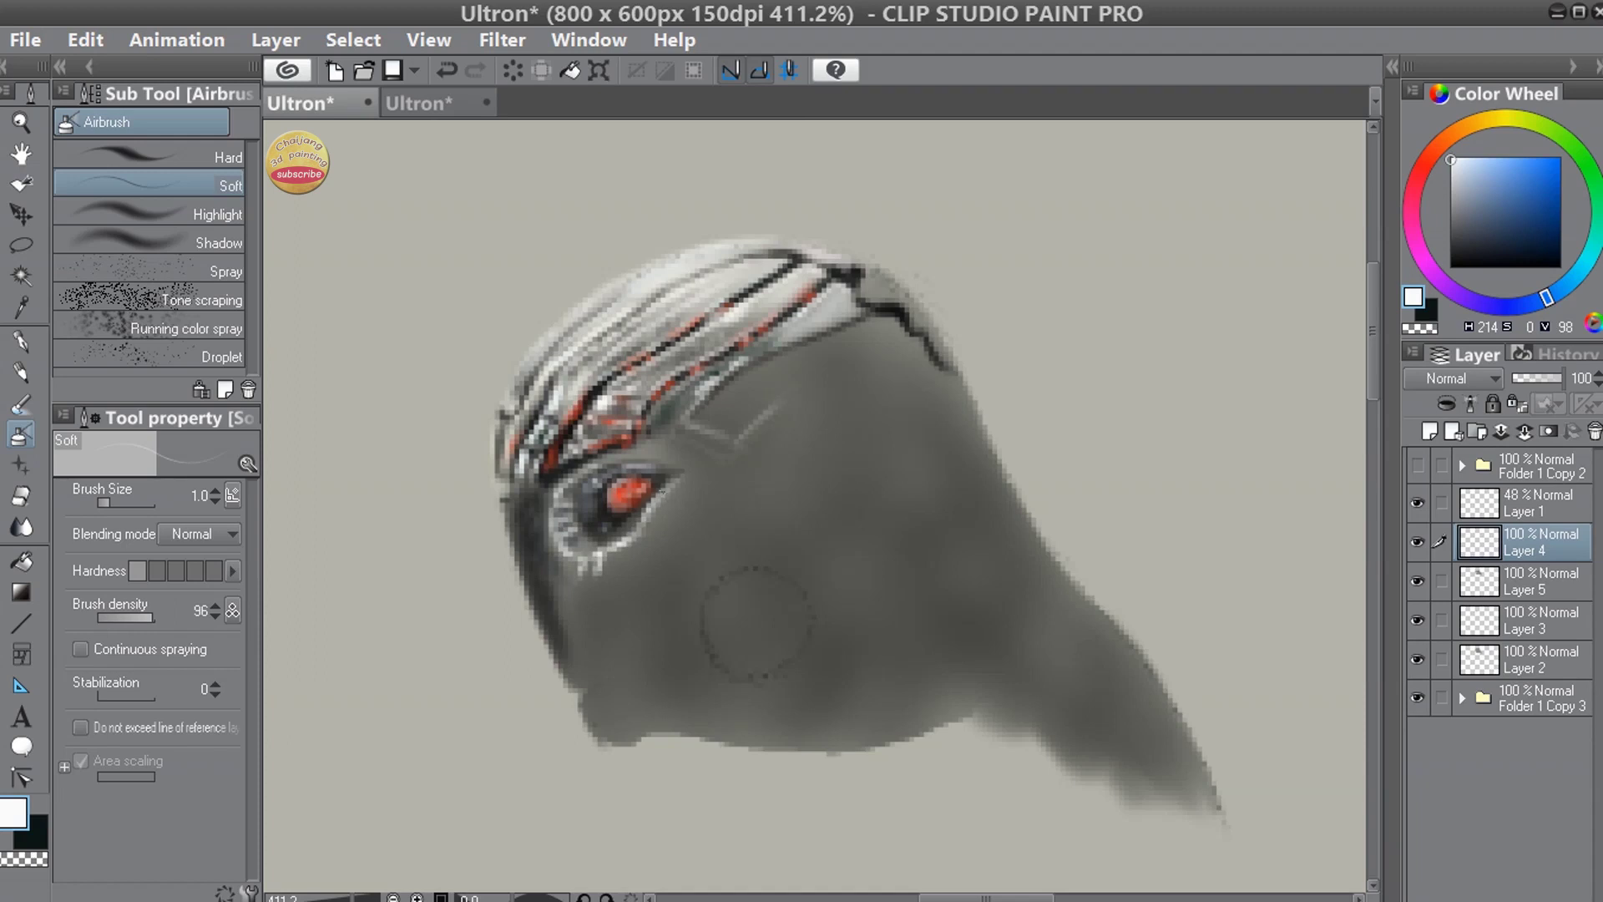
alt+click(602, 516)
click(1456, 172)
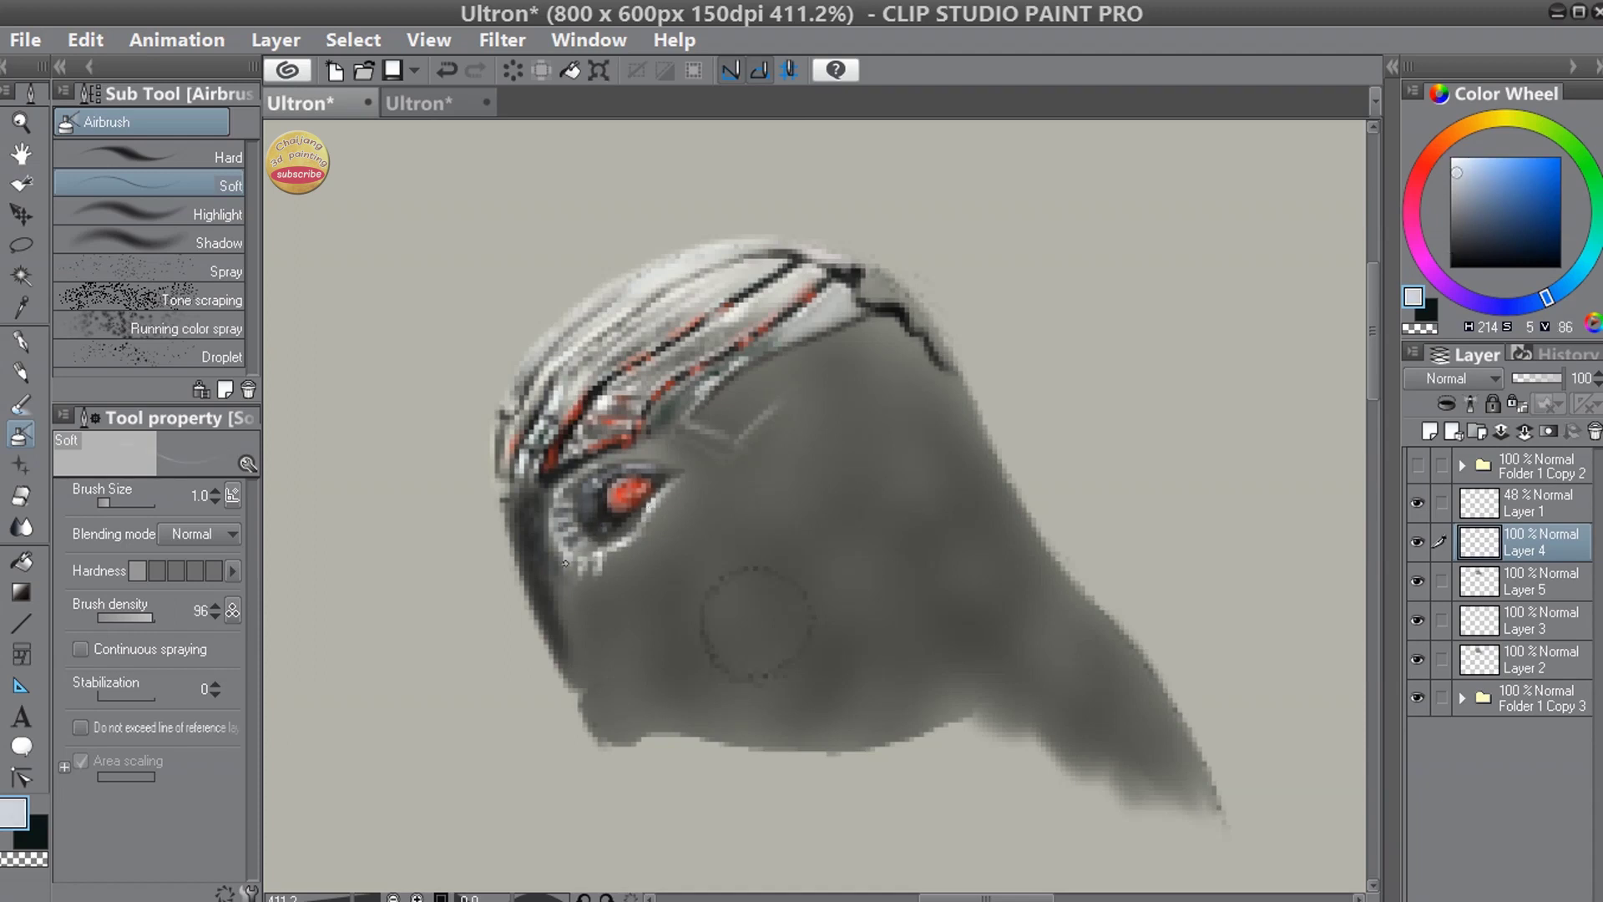
- Tint the ticks along the eye's front and lower rim with sampled red at brush size 1.5, density 49
alt+click(628, 511)
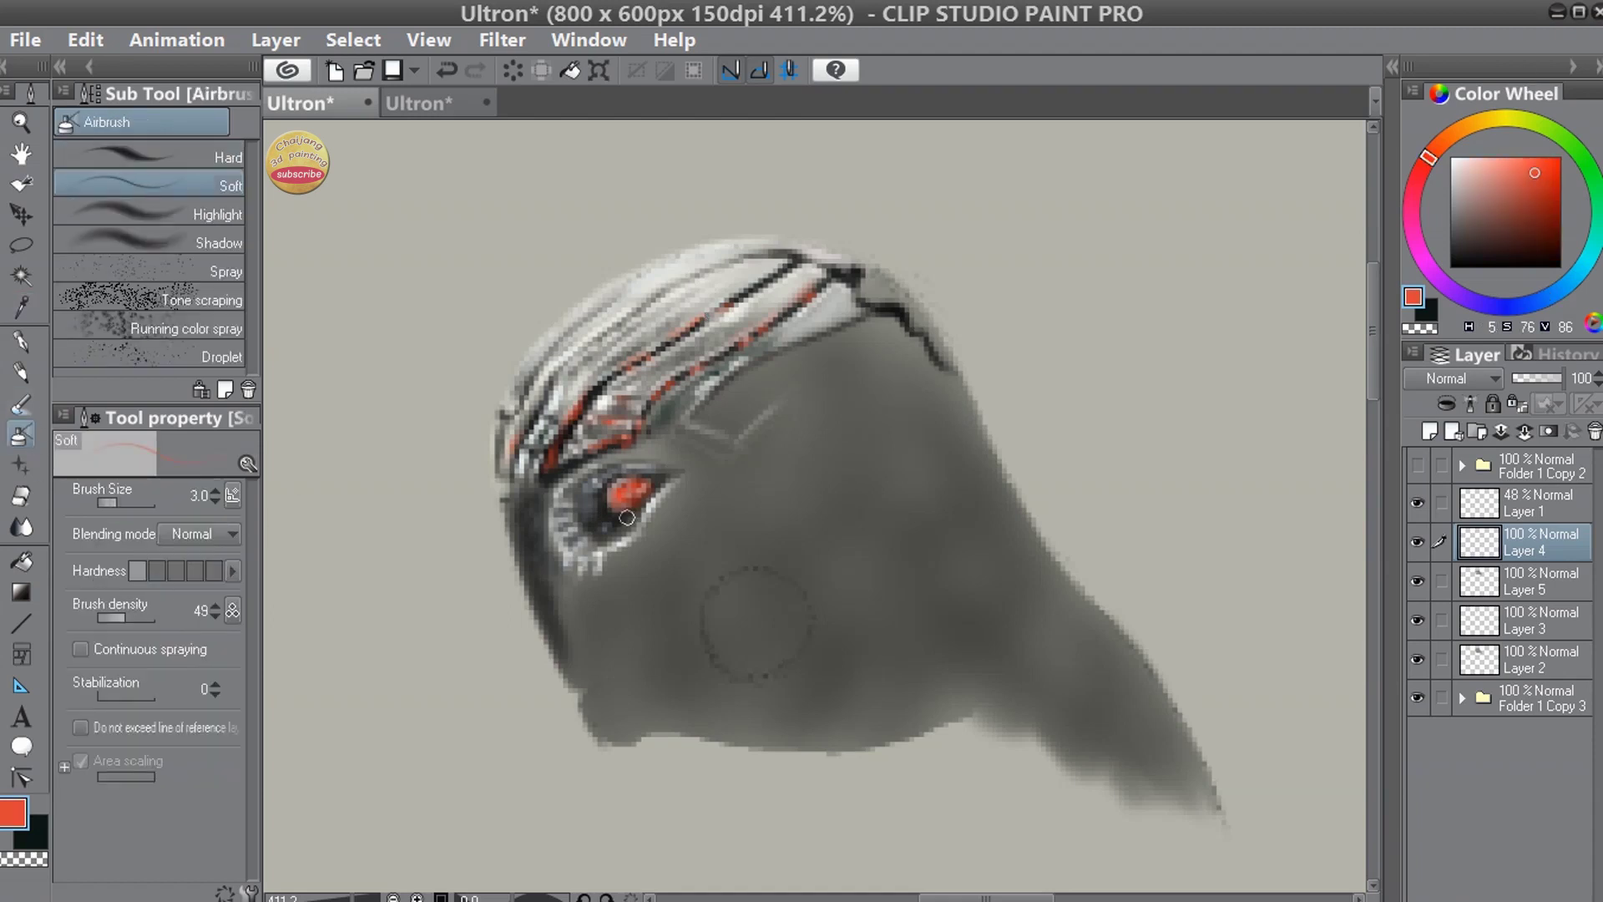
click(1450, 262)
key([)
key([)
key([)
mouse_move(588, 535)
mouse_down()
mouse_move(623, 539)
mouse_move(670, 540)
mouse_move(563, 501)
mouse_up()
click(1518, 181)
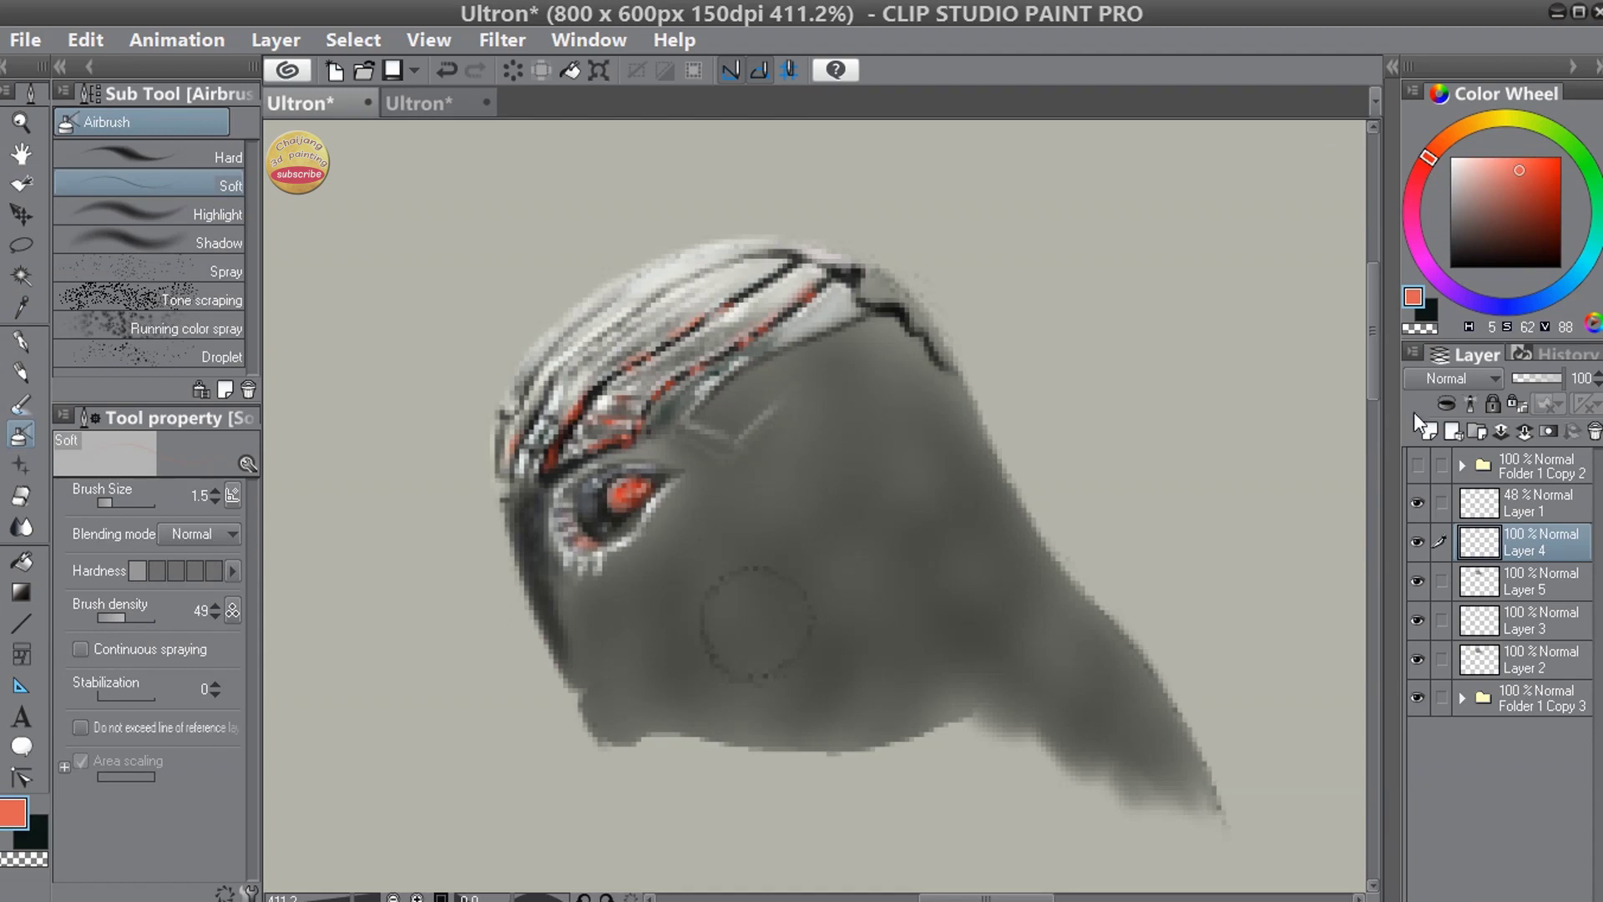
- Glaze the eye's upper lid with sampled grey-blue using the soft airbrush at size 2.5, density 49
click(1455, 168)
key(])
key(])
click(1457, 186)
alt+click(658, 438)
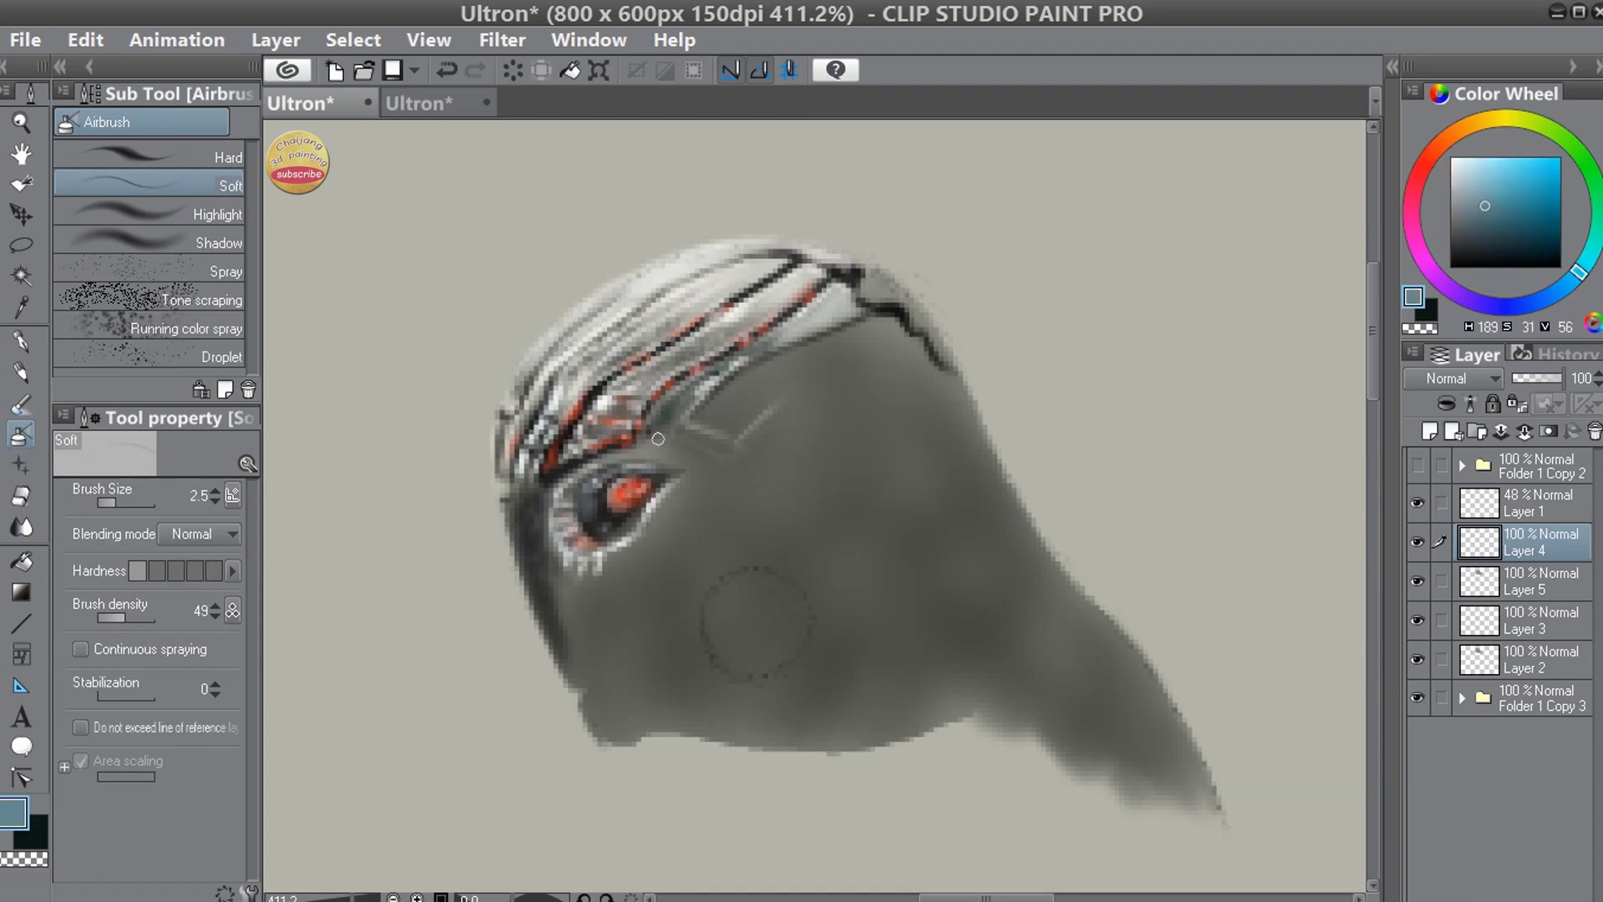
drag(610, 477, 653, 465)
- Paint a dark joint linking the brow plate to the upper eyelid with sampled near-black at brush size 1, density 100
key([)
key([)
key([)
alt+click(734, 326)
alt+click(616, 473)
click(154, 617)
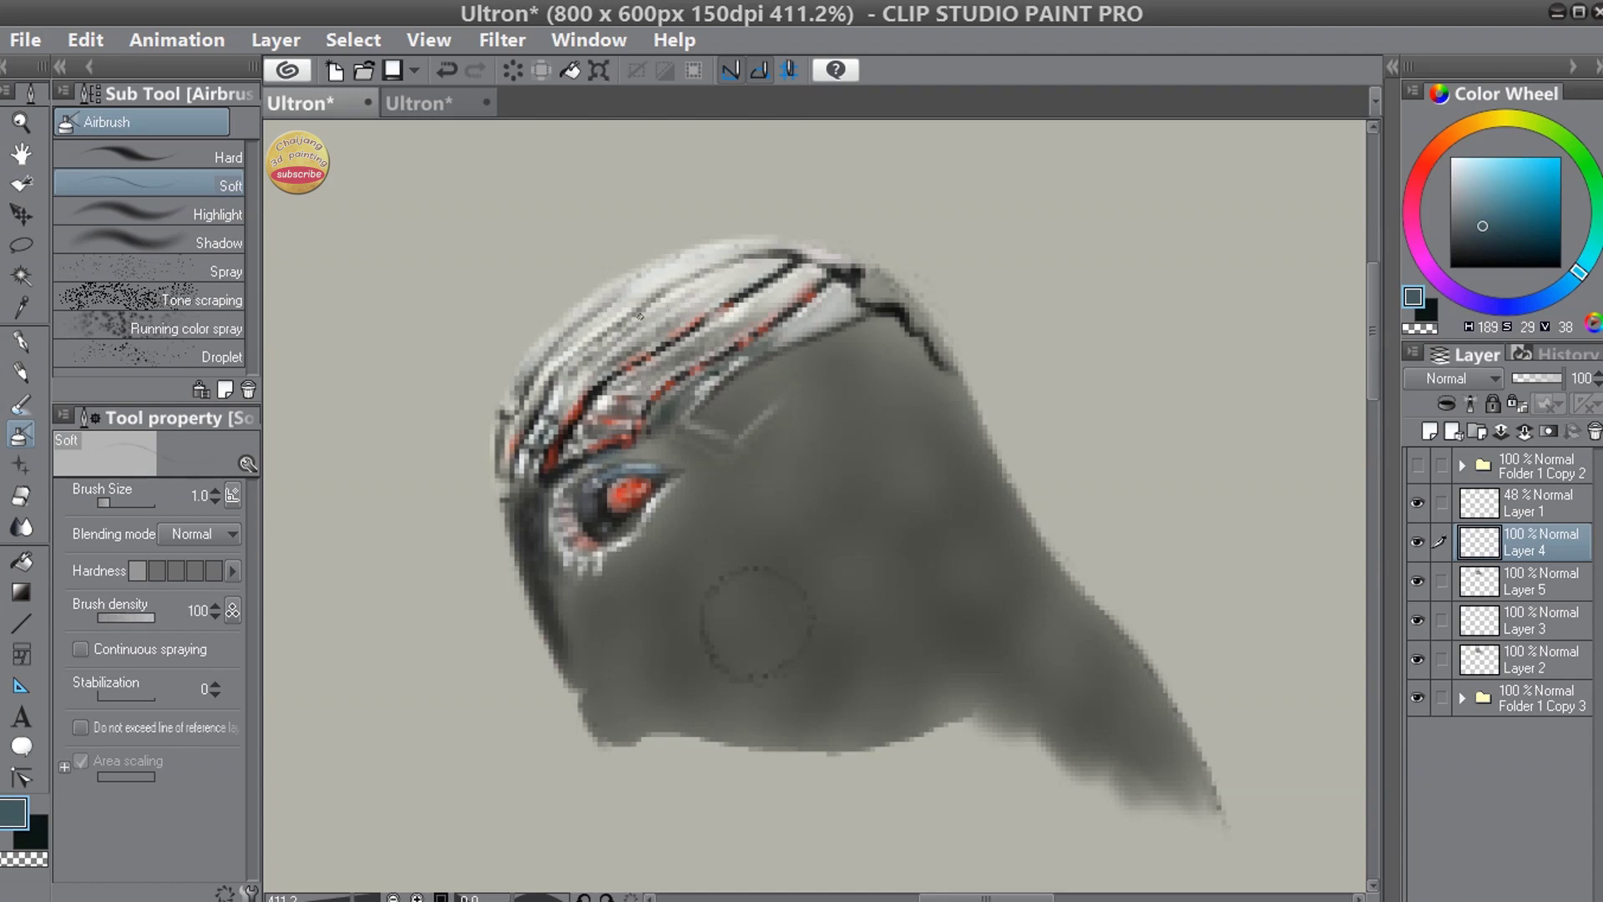
alt+click(681, 386)
key([)
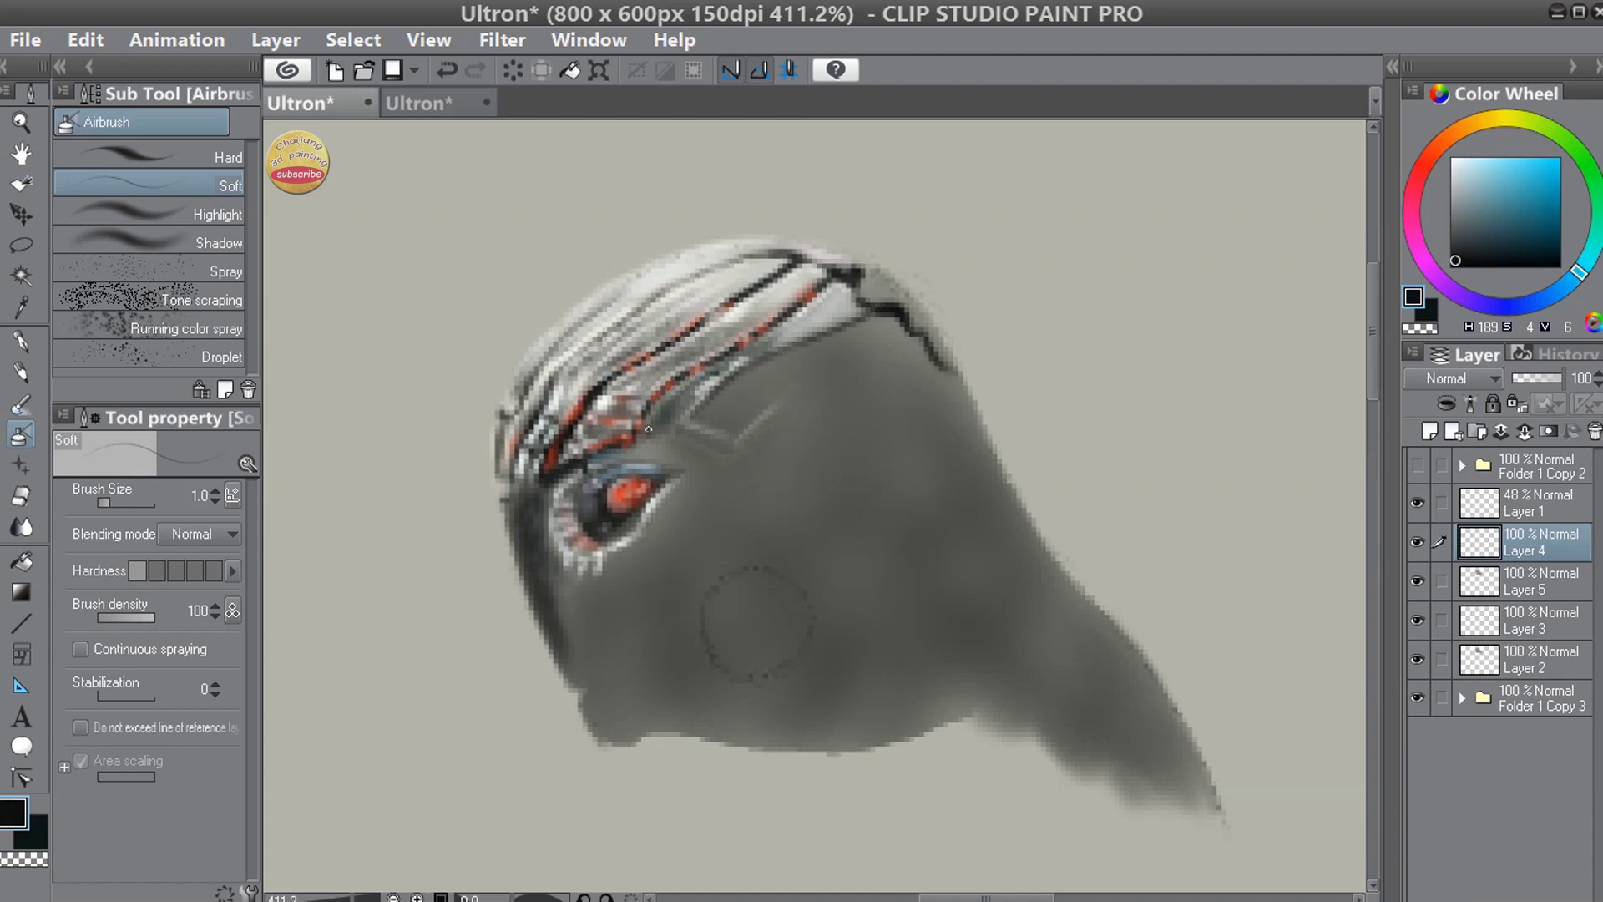
- Add fine muted blue highlights to the dark joint above the eyelid at brush size 0.7 and save the file
click(1488, 191)
key([)
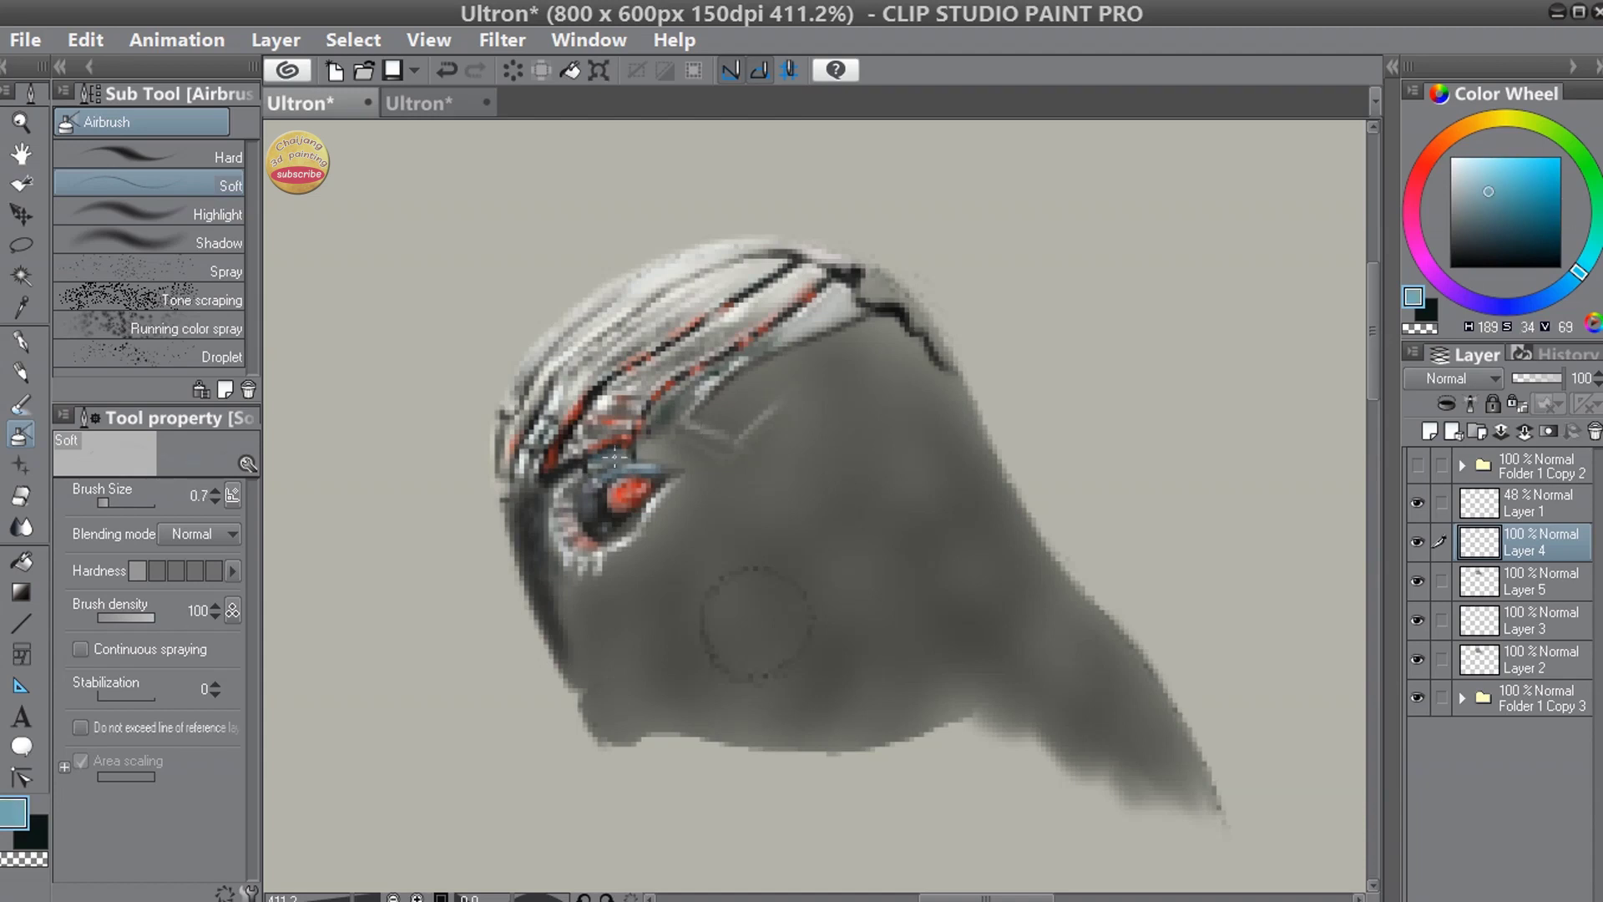
alt+click(625, 451)
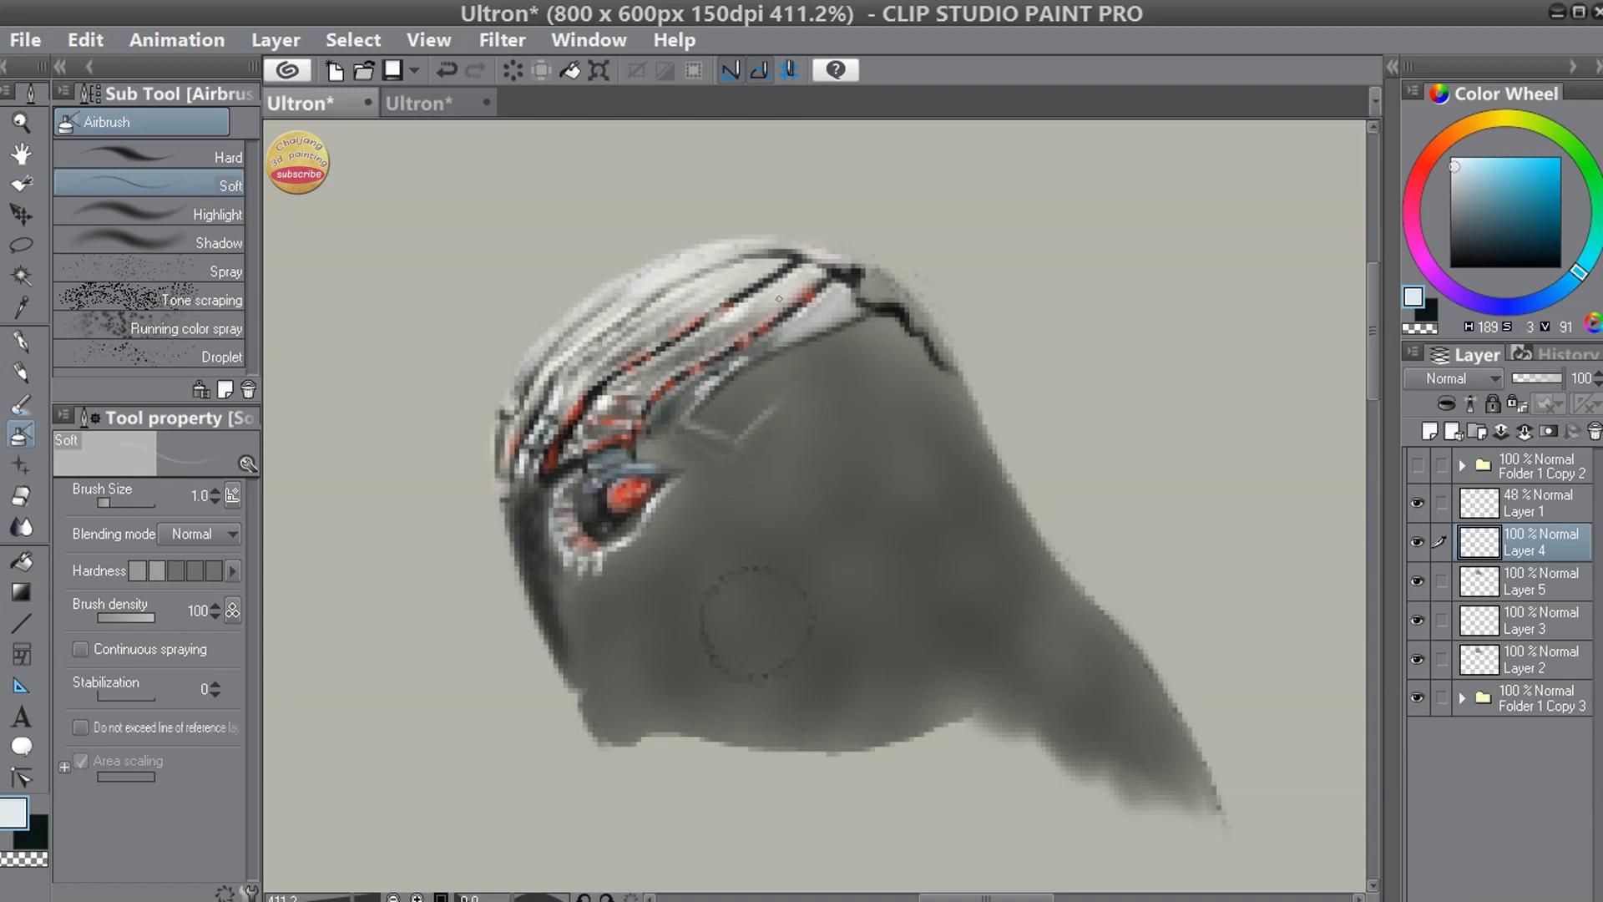
key(ctrl+s)
- Shade the area behind the brow joint in dark teal and soften it with grey-blue at brush size 1.5, density 74
drag(665, 458, 666, 452)
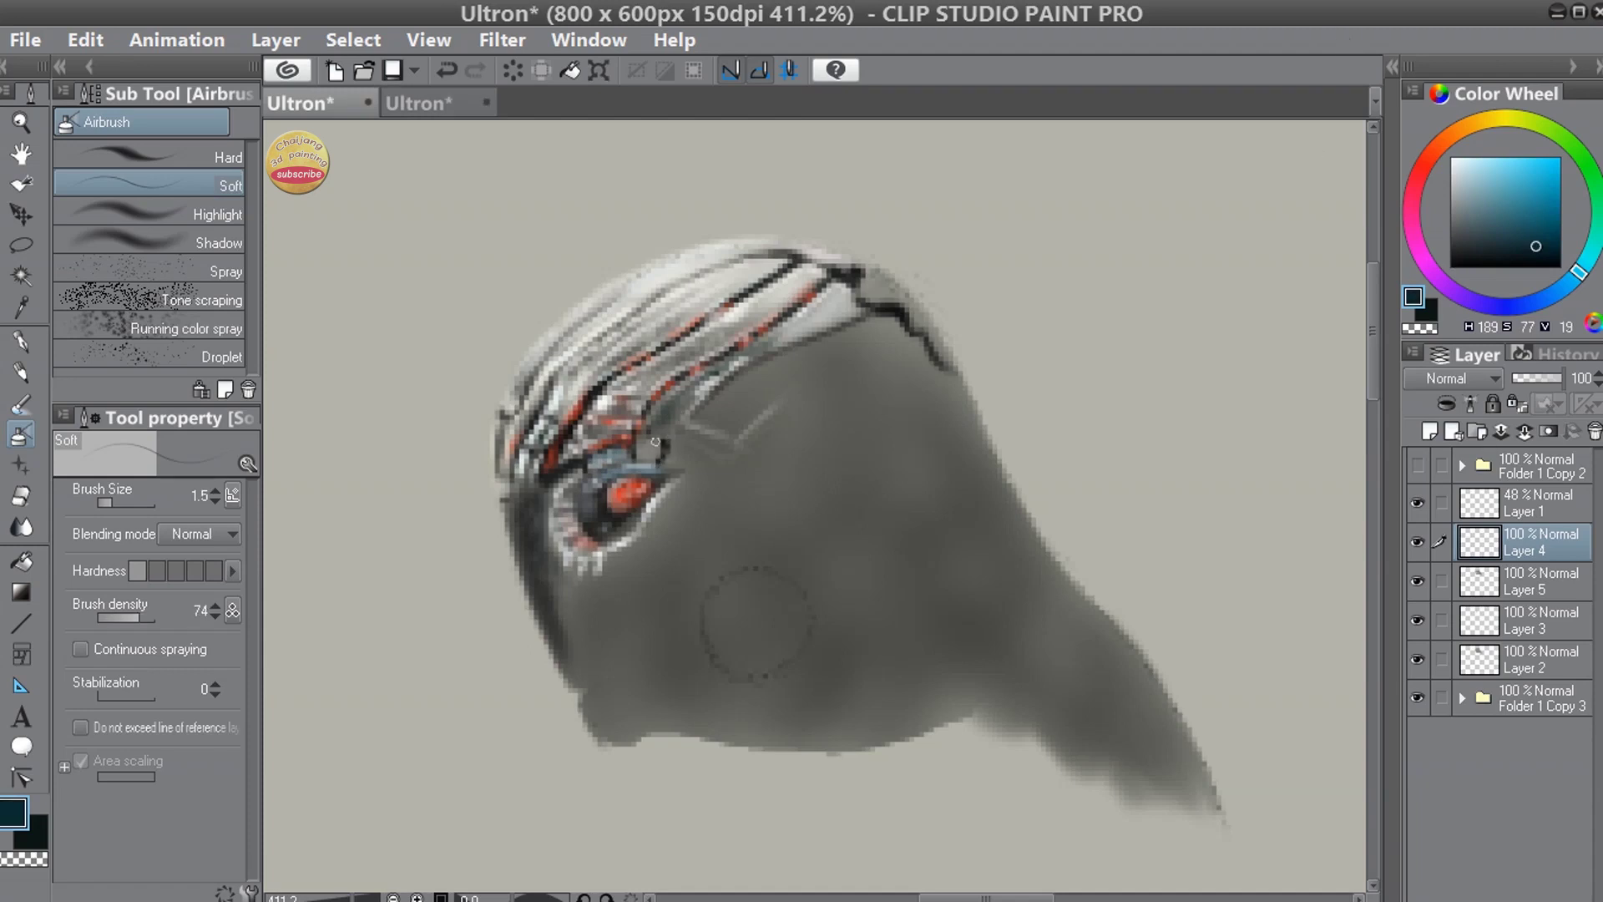
mouse_move(655, 442)
mouse_down()
mouse_move(659, 438)
mouse_move(683, 407)
mouse_move(715, 446)
mouse_move(678, 436)
mouse_up()
click(1463, 197)
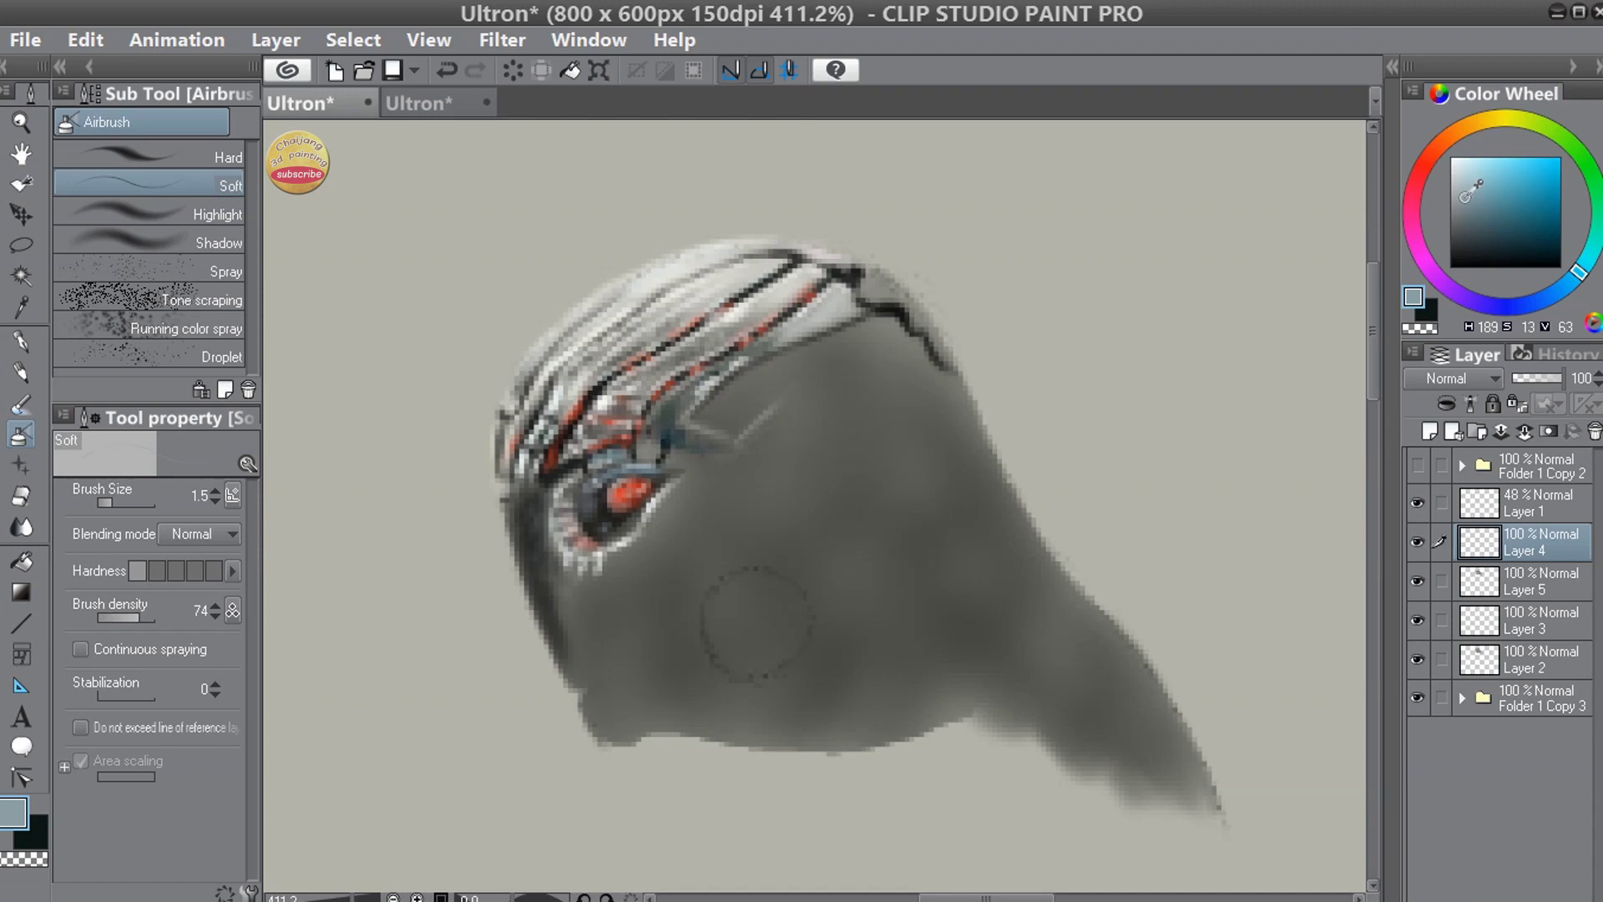
drag(649, 439, 678, 443)
- Add small white highlights to the teal area above the eye's rear corner at brush size 1, density 74
click(1452, 158)
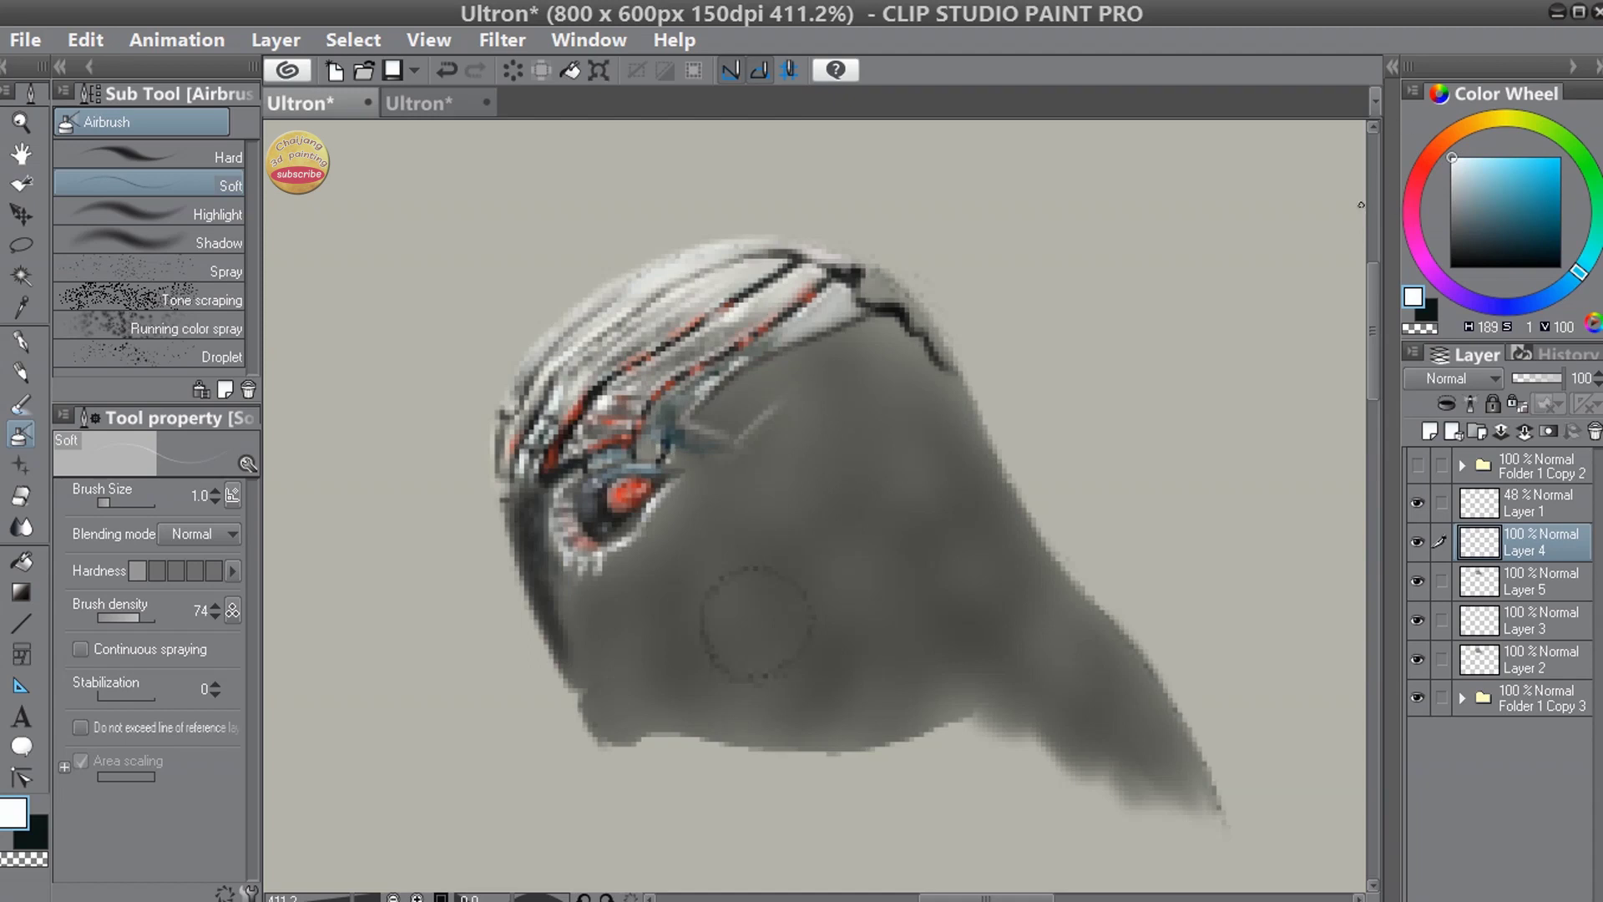
click(1502, 229)
click(1467, 177)
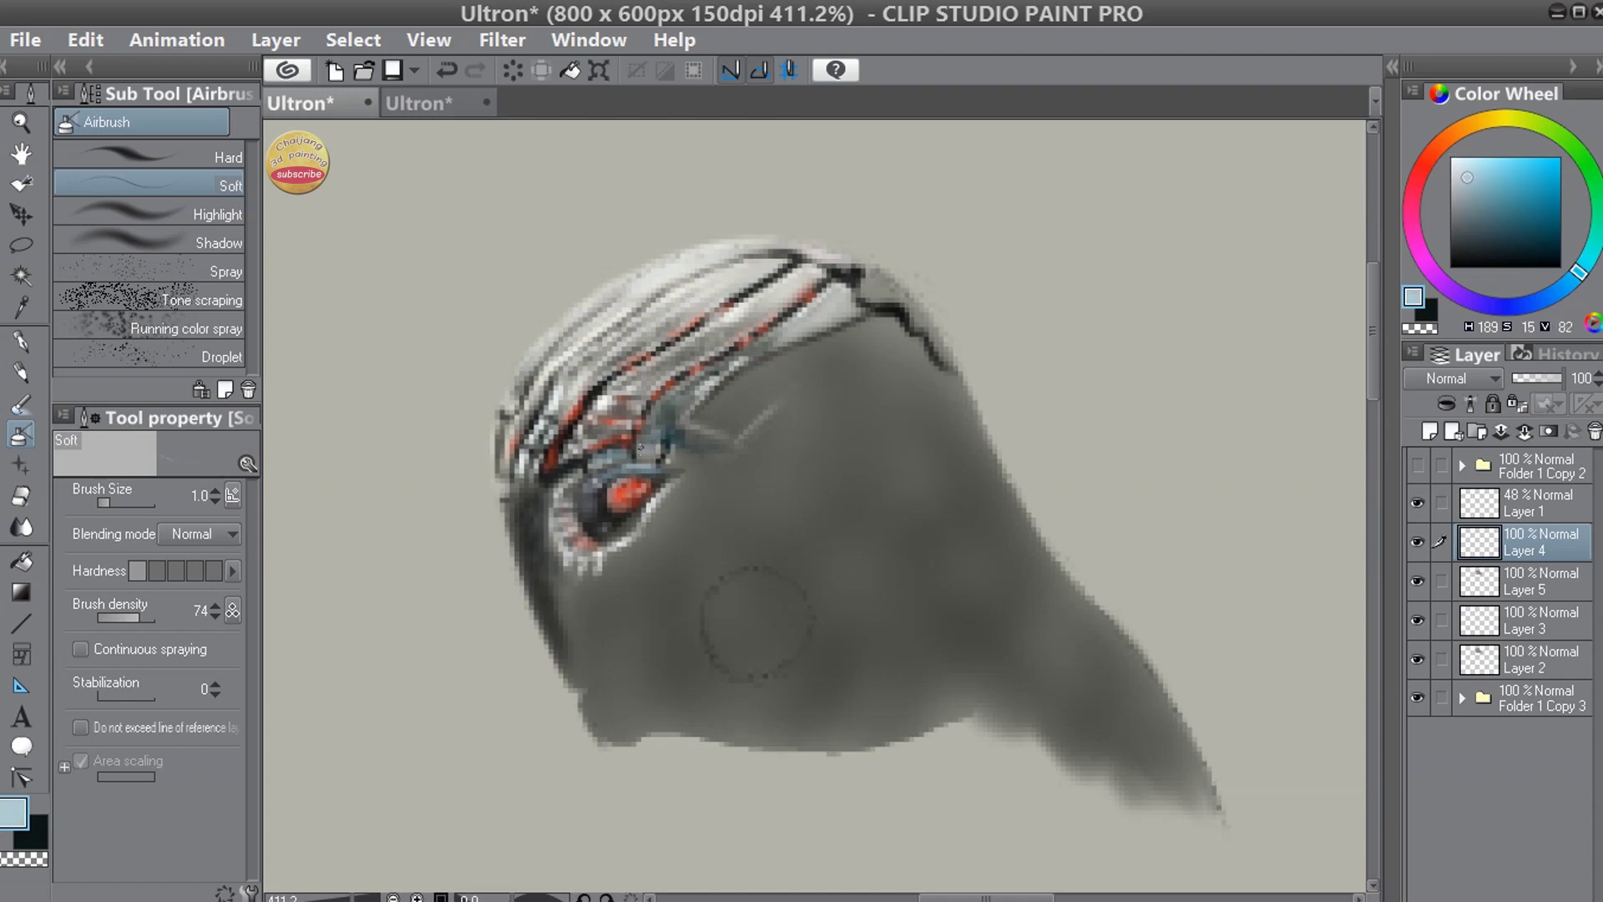
click(1465, 165)
click(1469, 204)
click(1453, 158)
drag(681, 453, 683, 444)
- Darken the details at the eye's rear corner with muted dark teal strokes
mouse_move(1541, 242)
mouse_down()
mouse_move(1477, 179)
mouse_move(1480, 220)
mouse_up()
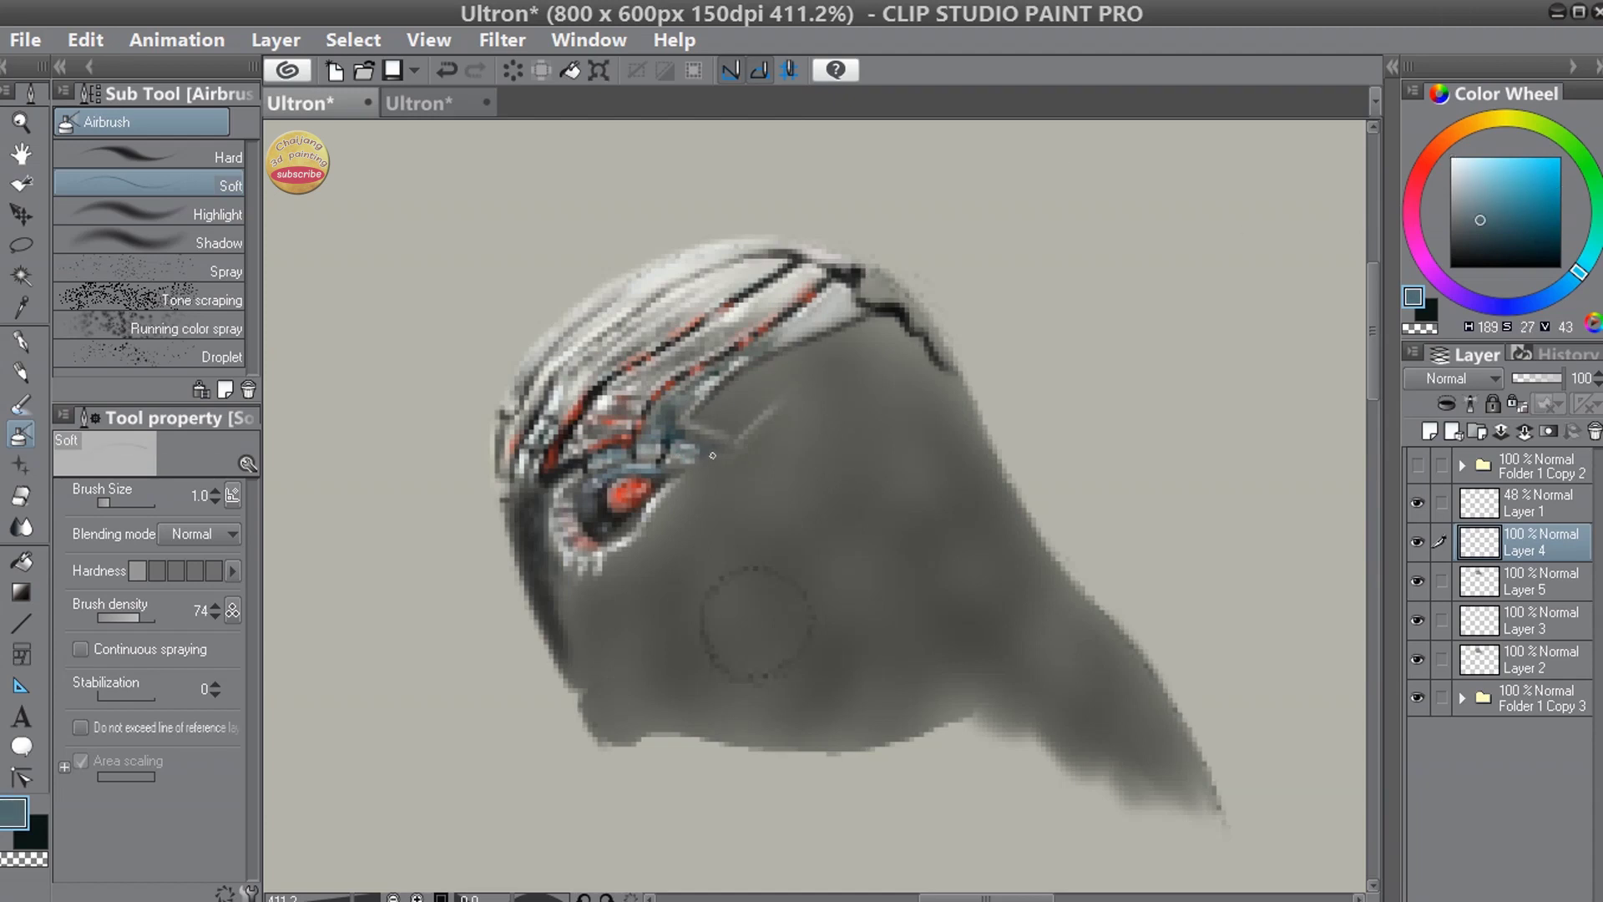
click(1479, 234)
drag(672, 475, 676, 465)
- Highlight the ridge at the front of the face, between the brow plate and the eye, with sampled off-white
scroll(711, 326, down, 1)
alt+click(711, 325)
drag(546, 473, 565, 511)
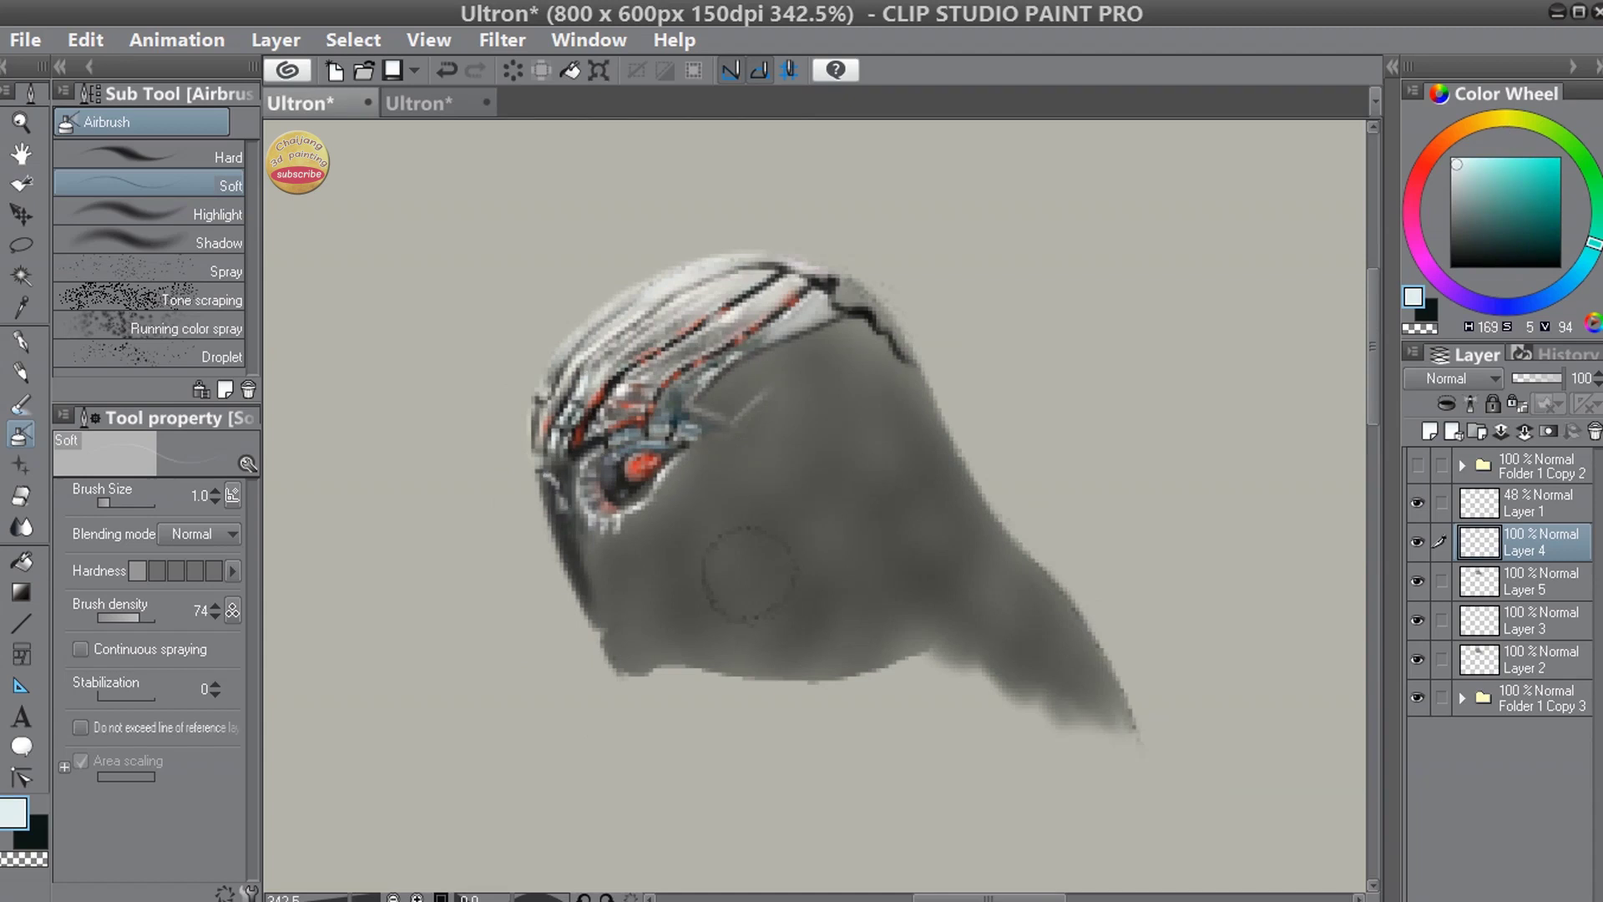
- Paint a small metallic plate at the chin tip with off-white and mid-grey strokes, adding near-black shading at density 74
click(613, 629)
drag(618, 639, 631, 673)
click(1460, 222)
key(])
drag(610, 640, 618, 665)
drag(1471, 204, 1452, 167)
alt+click(610, 633)
key(bracketleft)
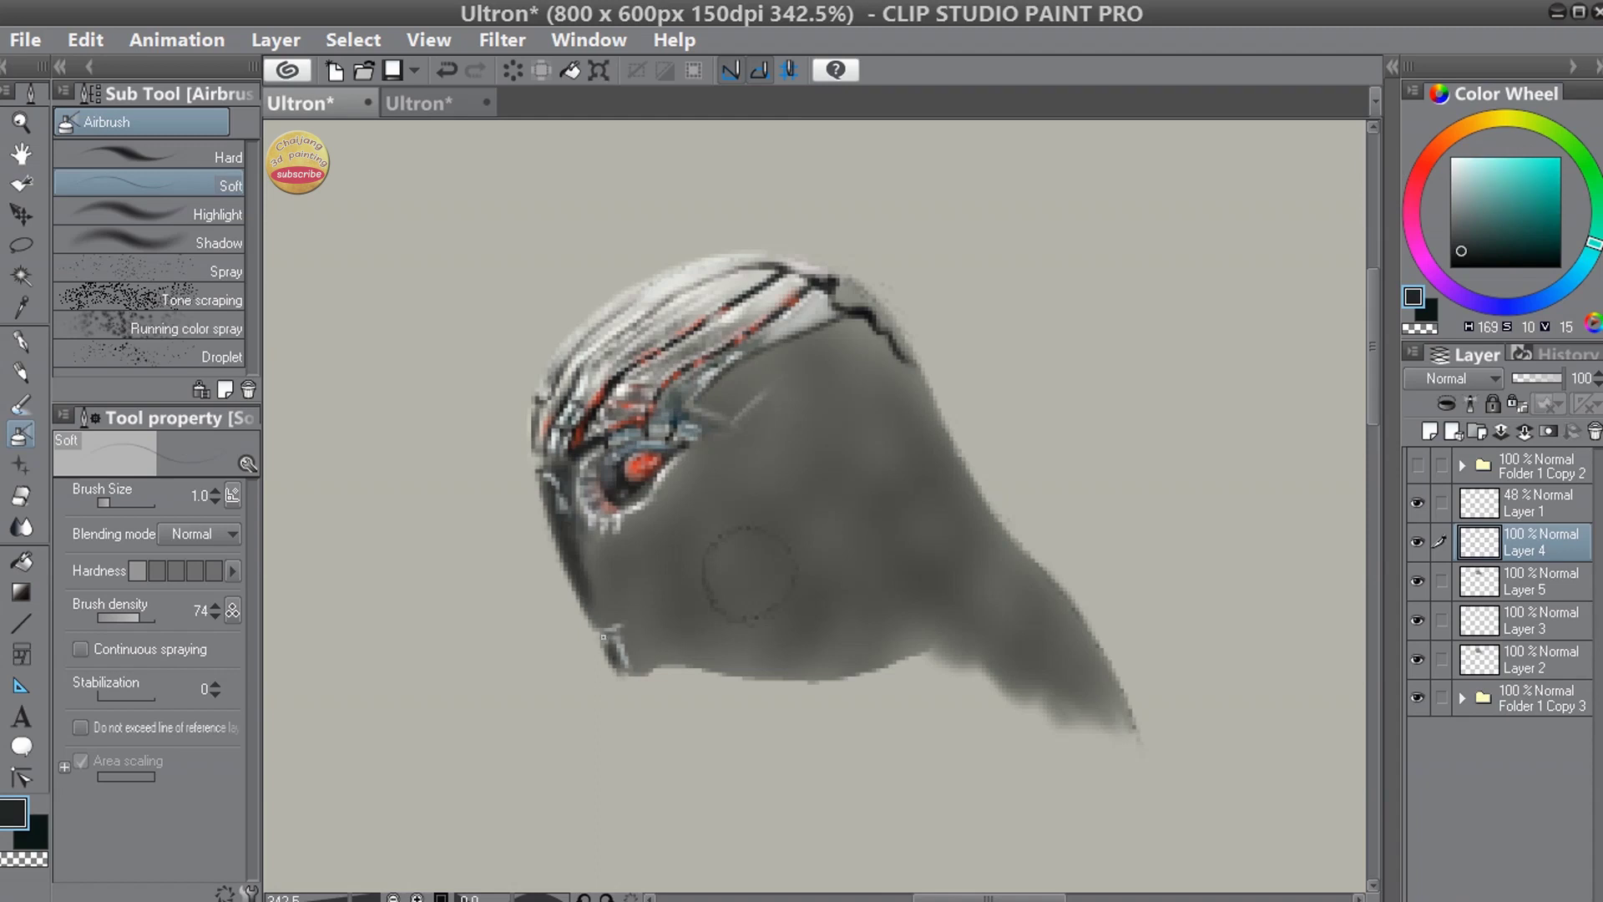
drag(626, 638, 621, 635)
- Draw a thin light line down the face from beneath the eye to the chin plate with the soft airbrush at density 74
alt+click(626, 518)
key(bracketright)
click(1451, 166)
key(bracketleft)
mouse_move(561, 513)
mouse_down()
mouse_move(596, 540)
mouse_move(556, 500)
mouse_move(596, 563)
mouse_move(606, 497)
mouse_move(610, 614)
mouse_up()
drag(598, 548, 605, 584)
click(1456, 179)
- Shade the narrow face strip in front of the light line with near-black and grey-green at brush size 1.5, density 74
alt+click(591, 535)
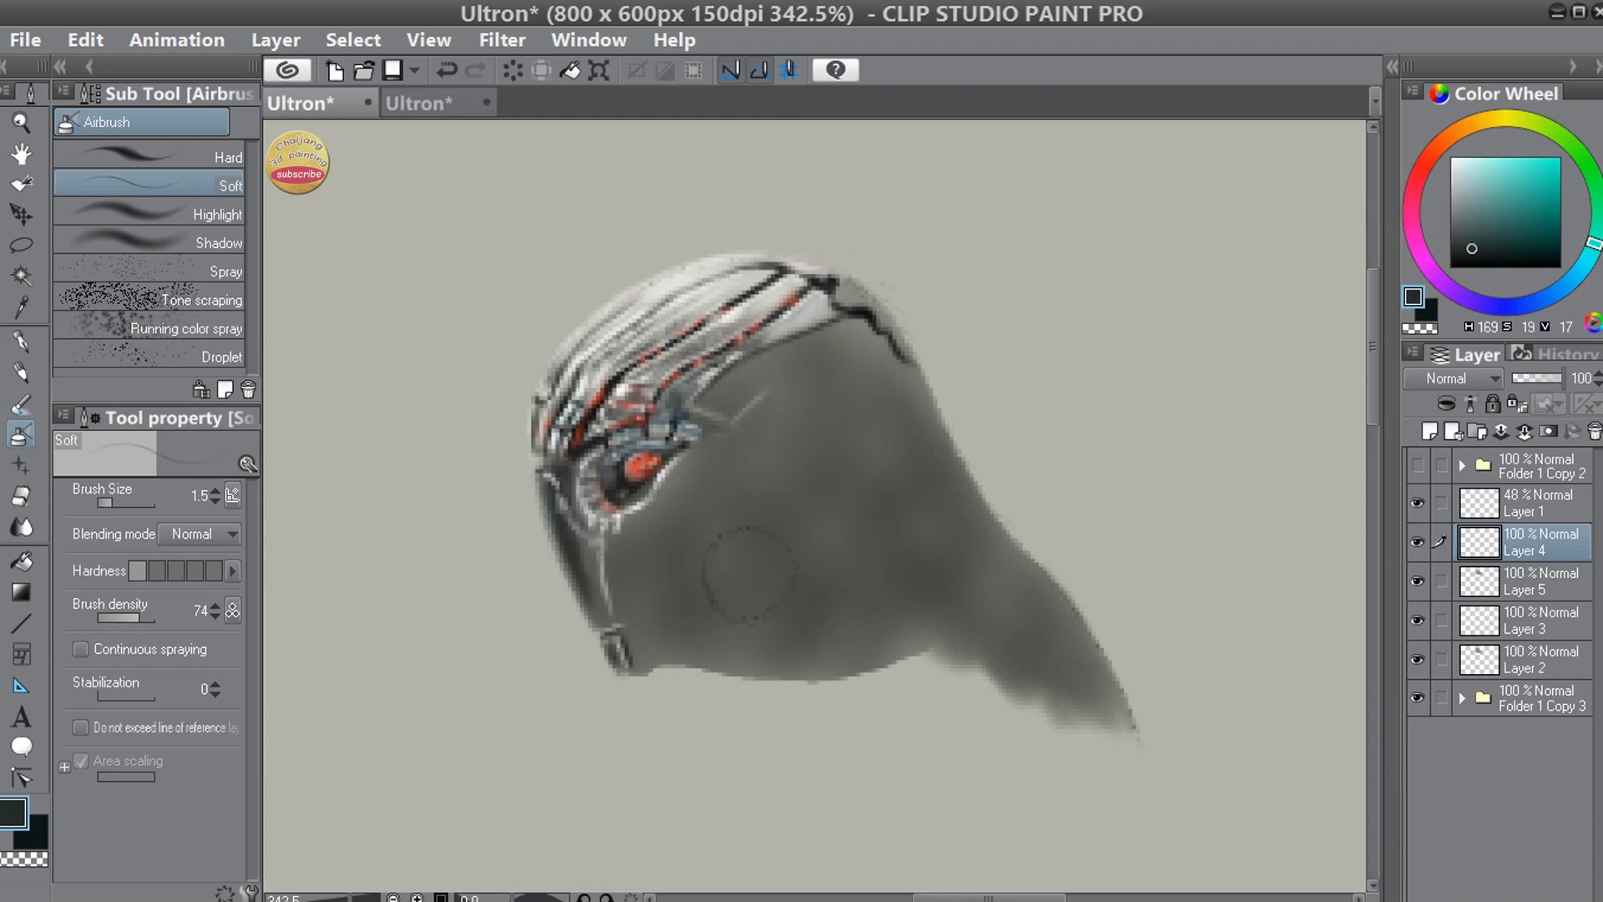
click(1489, 196)
click(1471, 251)
key(])
key(])
alt+click(601, 603)
key(bracketleft)
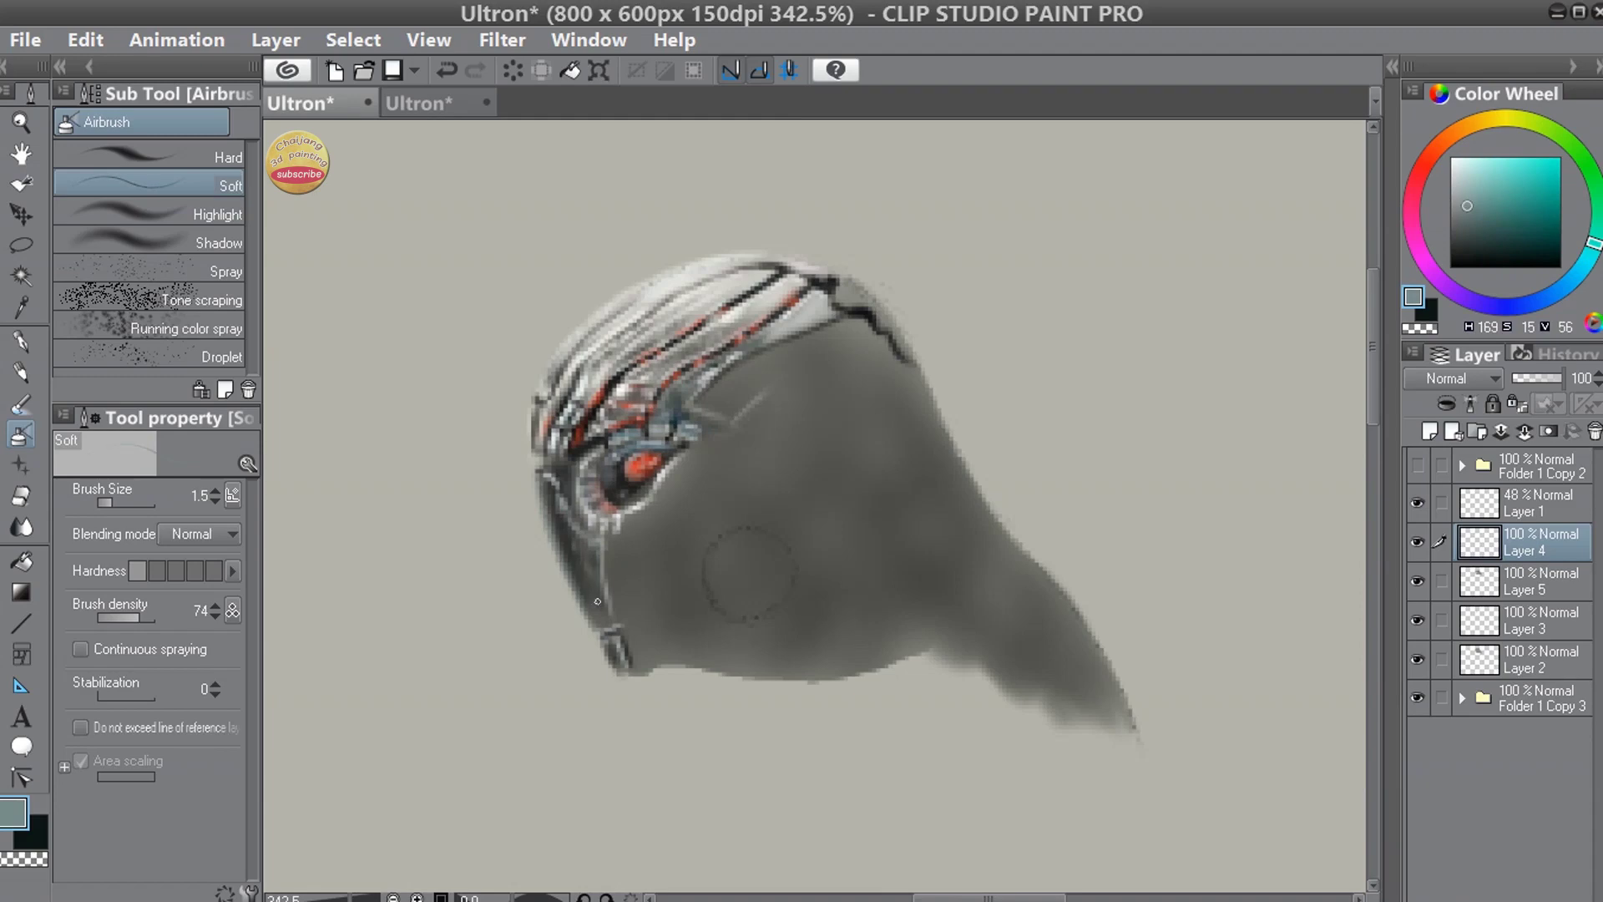